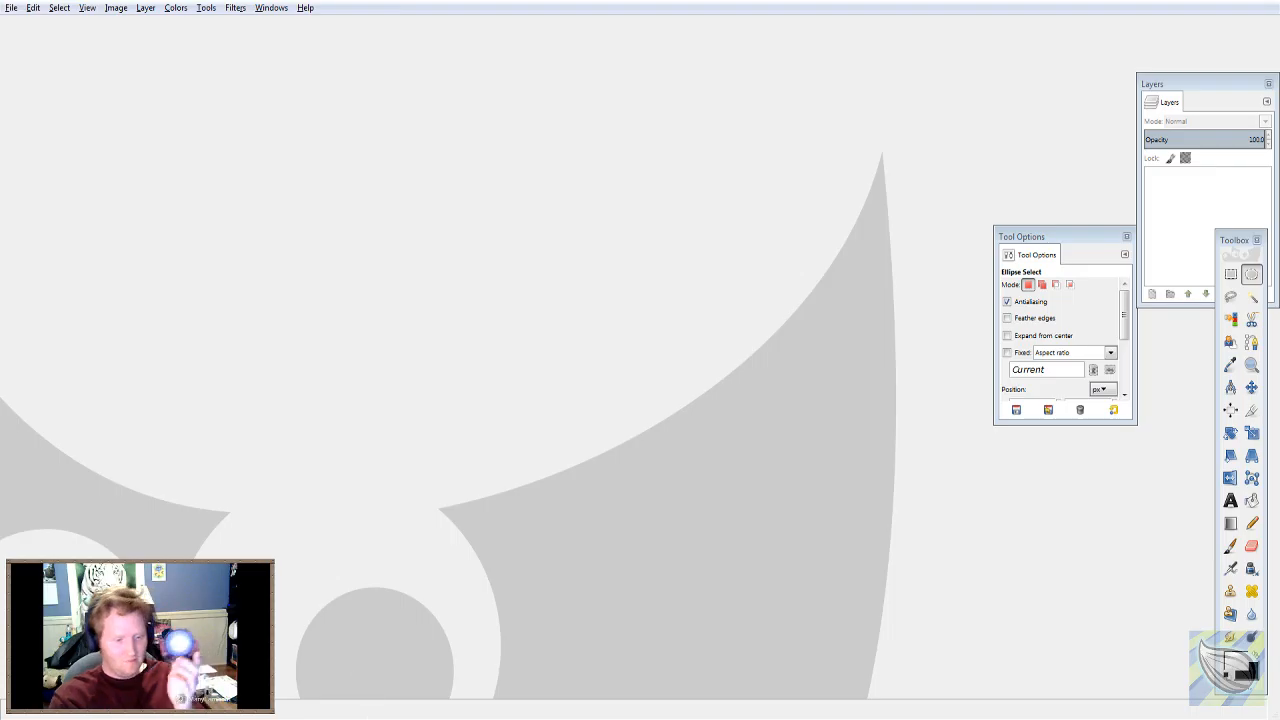
pyautogui.hotkey('alt', 'Tab')
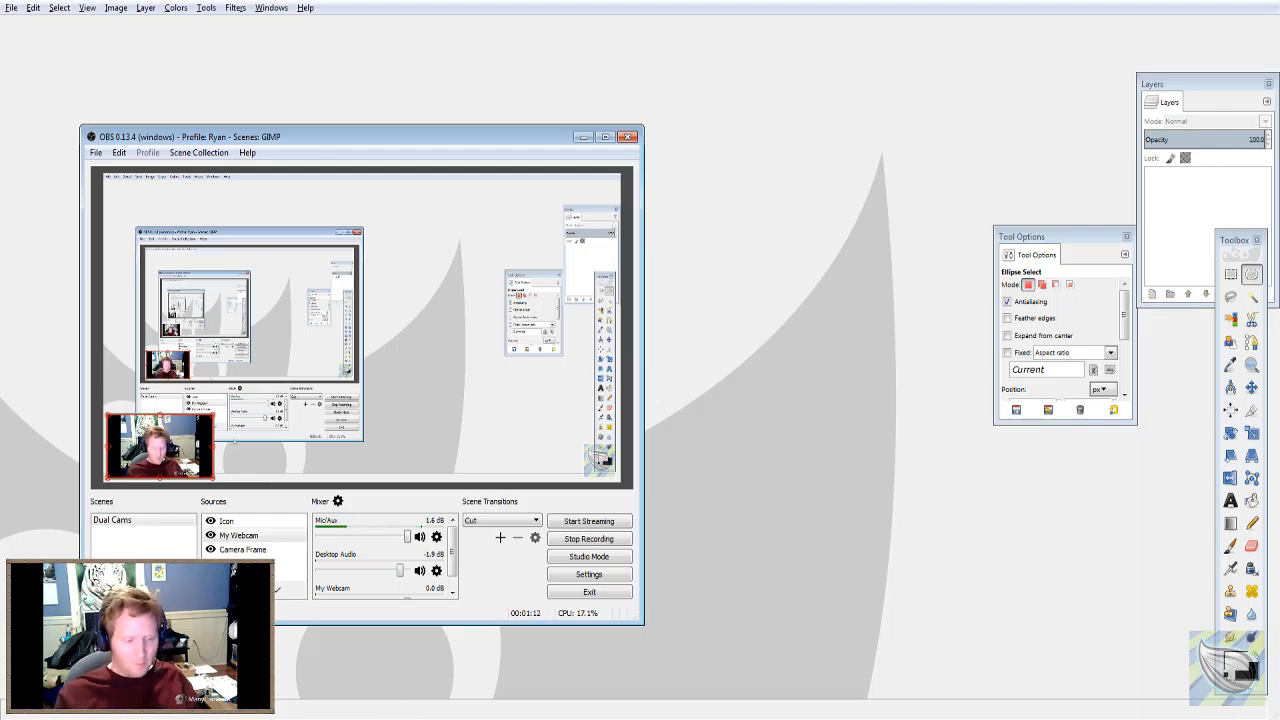
pyautogui.hotkey('alt', 'Tab')
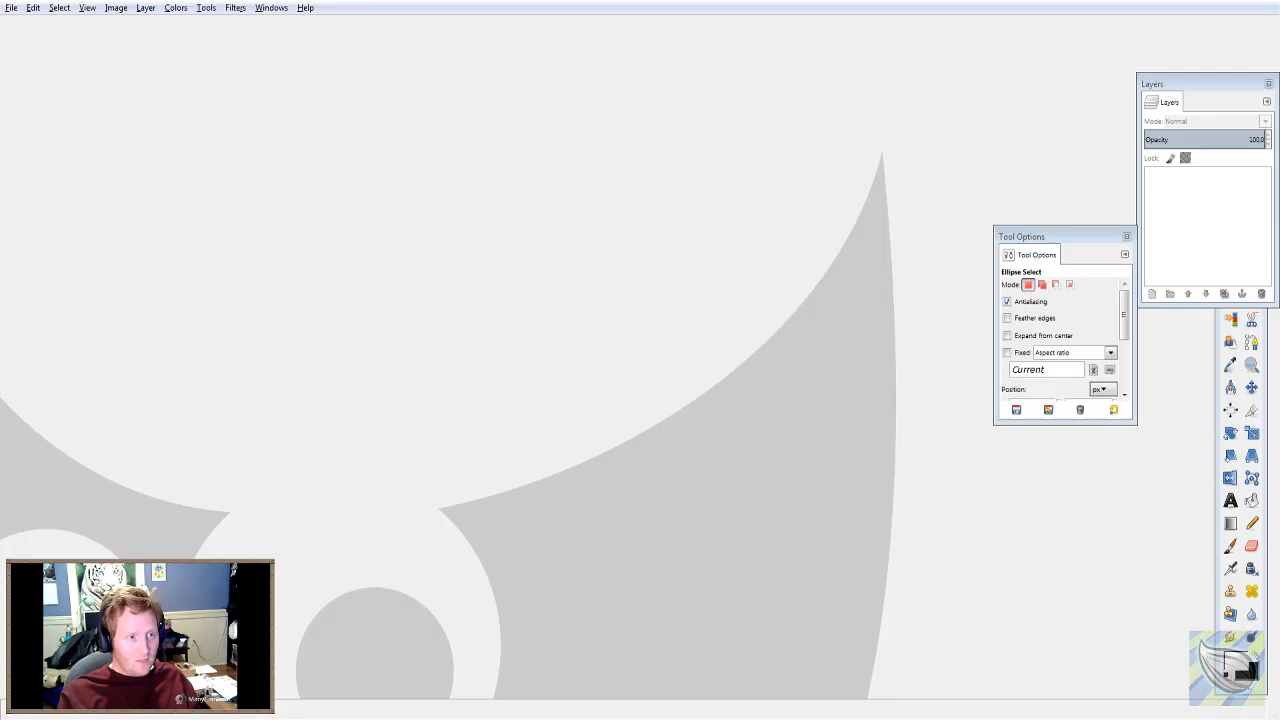
# - Create a new 800 × 800 px RGB image at 200 pixels/in, filled with the background color
pyautogui.click(12, 8)
pyautogui.click(28, 20)
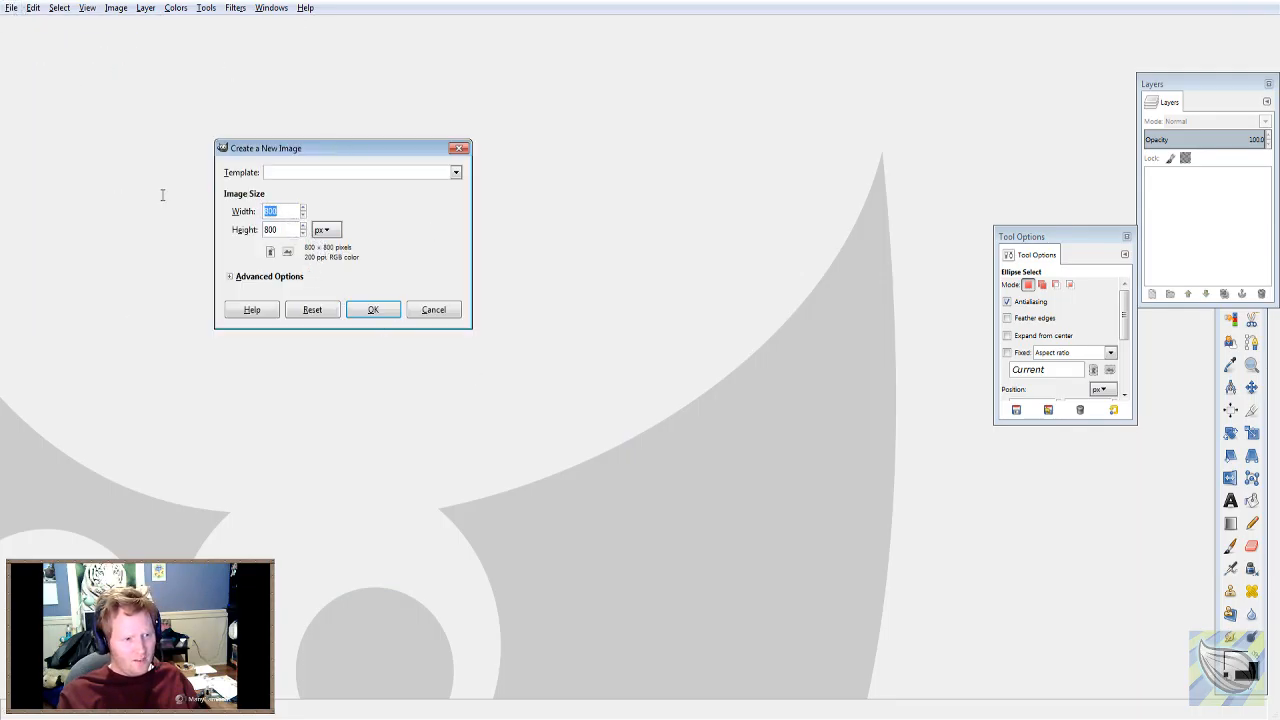
pyautogui.click(231, 277)
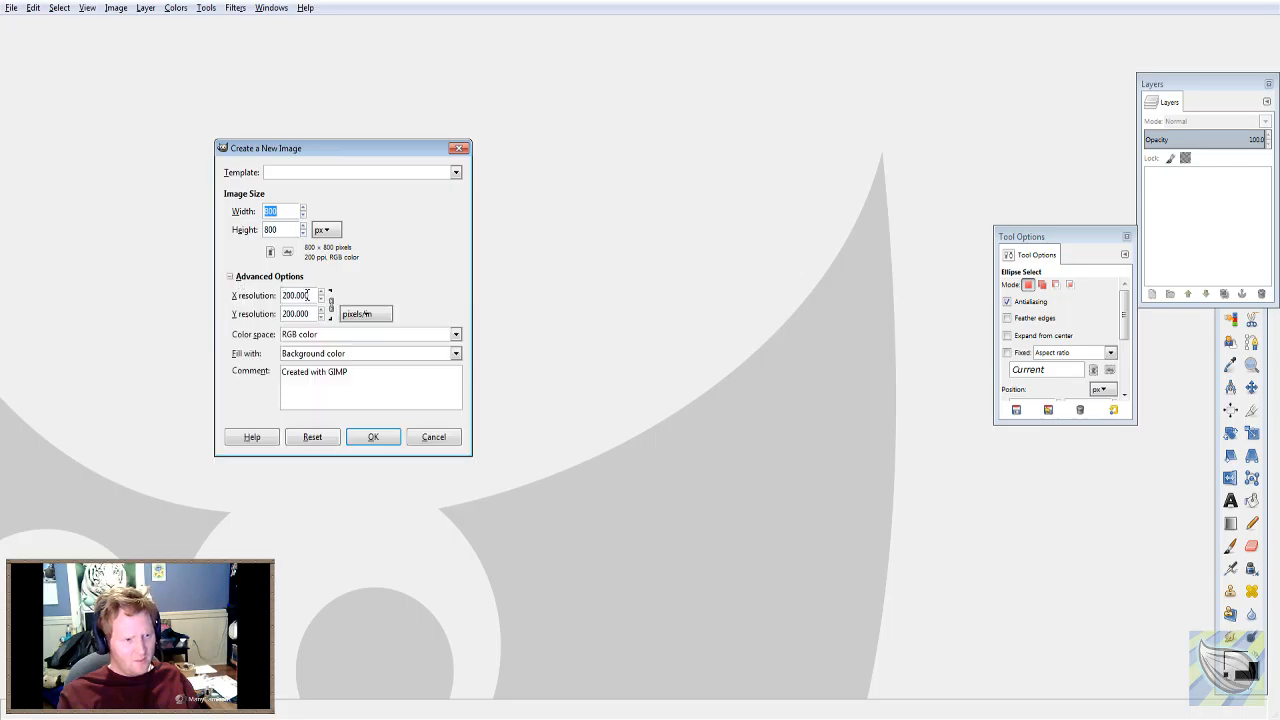
pyautogui.click(376, 440)
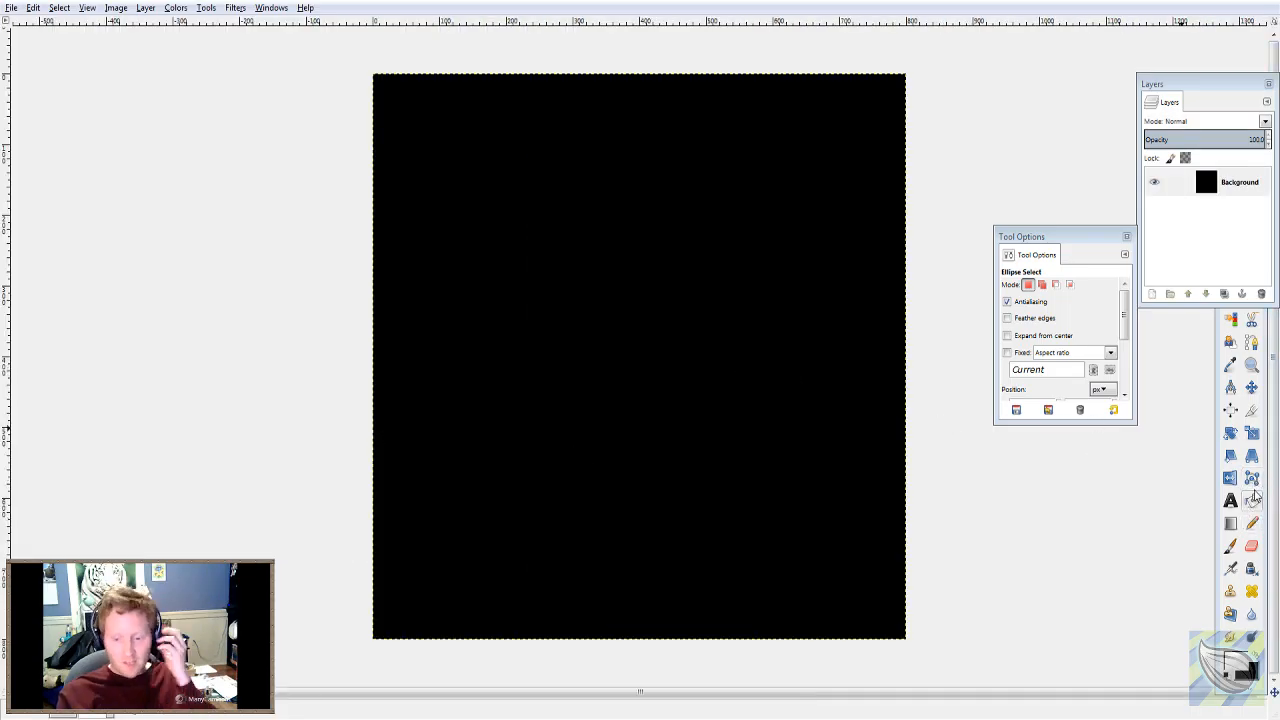
# - Set the foreground color to a dark orange-brown, HTML notation 4d1800
pyautogui.click(1251, 502)
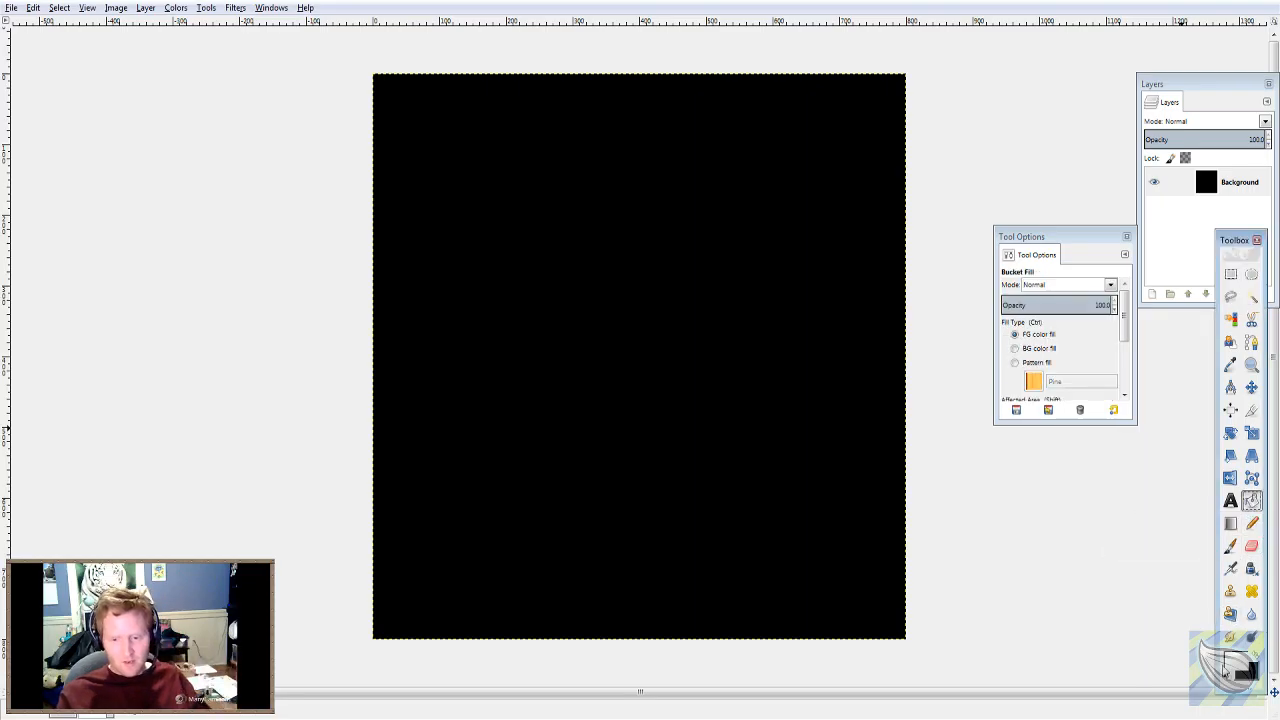
pyautogui.click(1240, 658)
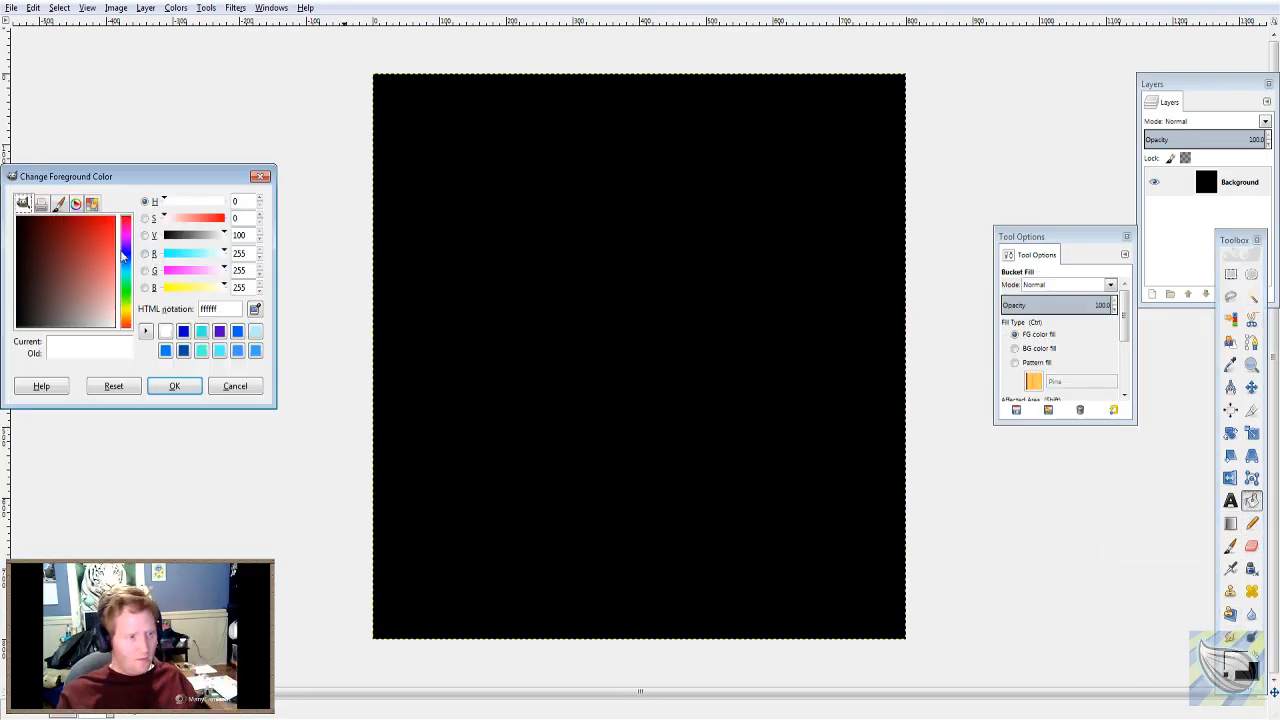
pyautogui.click(127, 308)
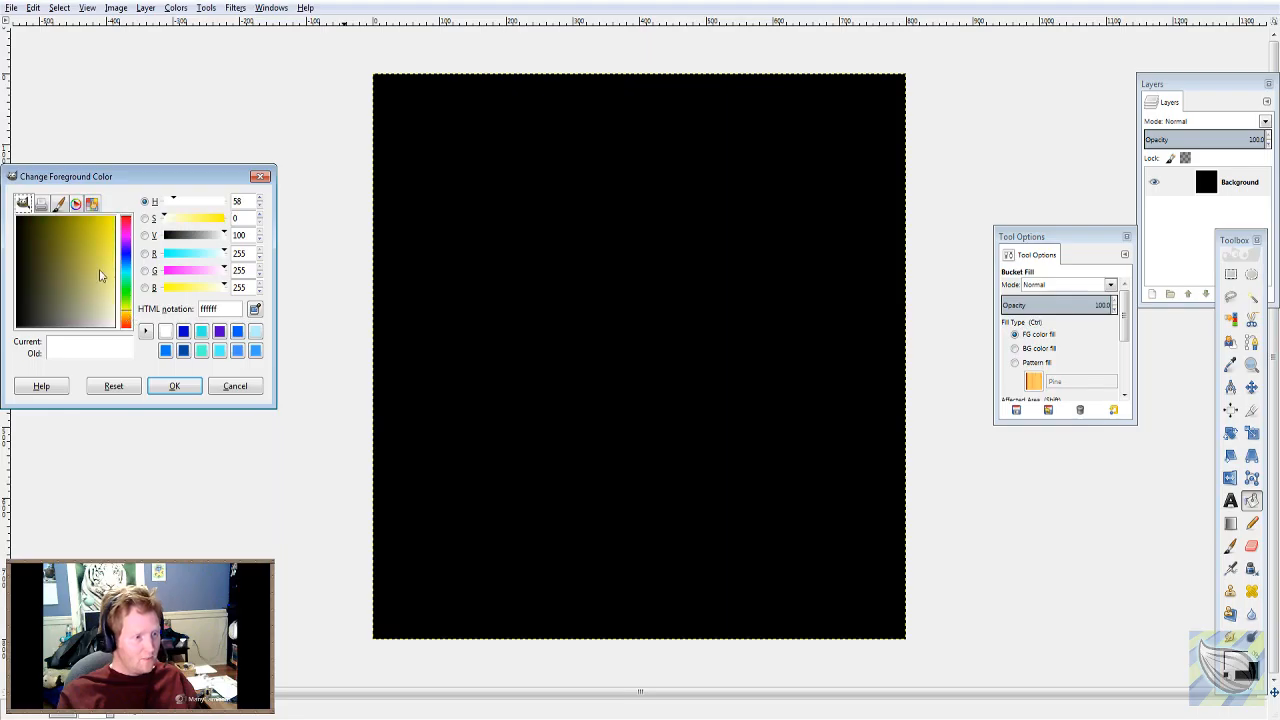
pyautogui.click(127, 322)
pyautogui.moveTo(96, 262); pyautogui.dragTo(46, 177)
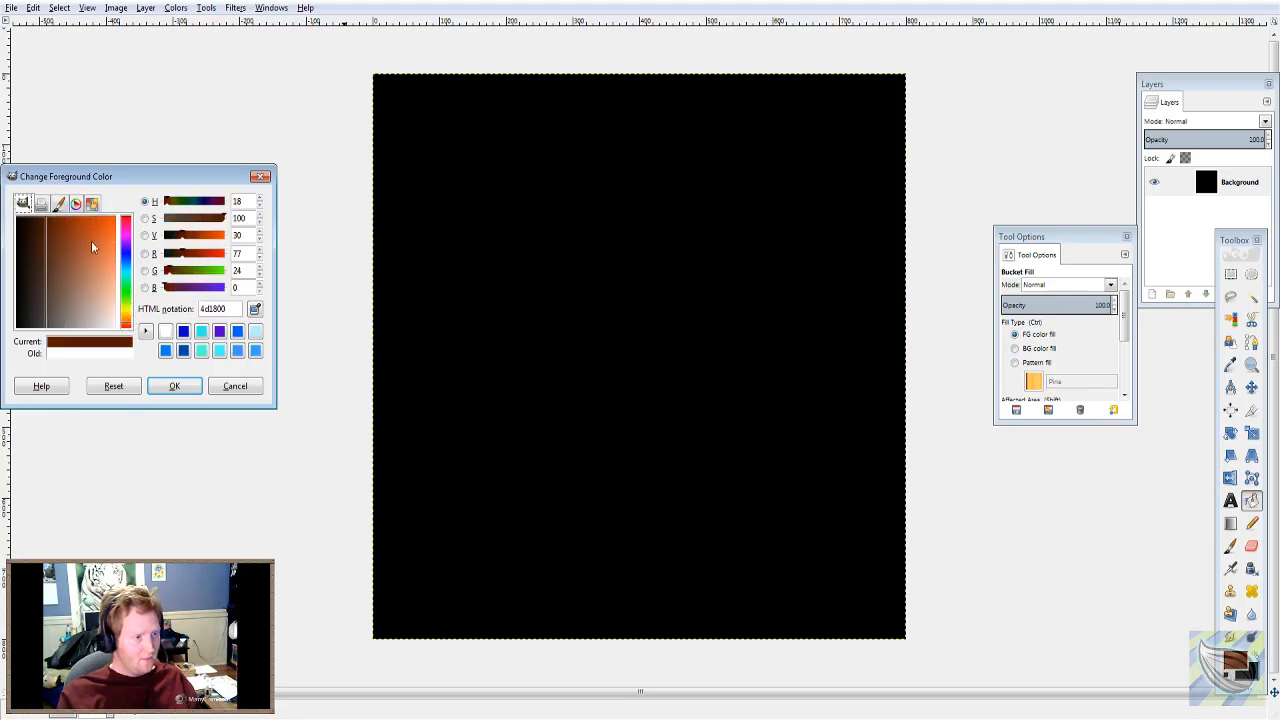
pyautogui.click(176, 385)
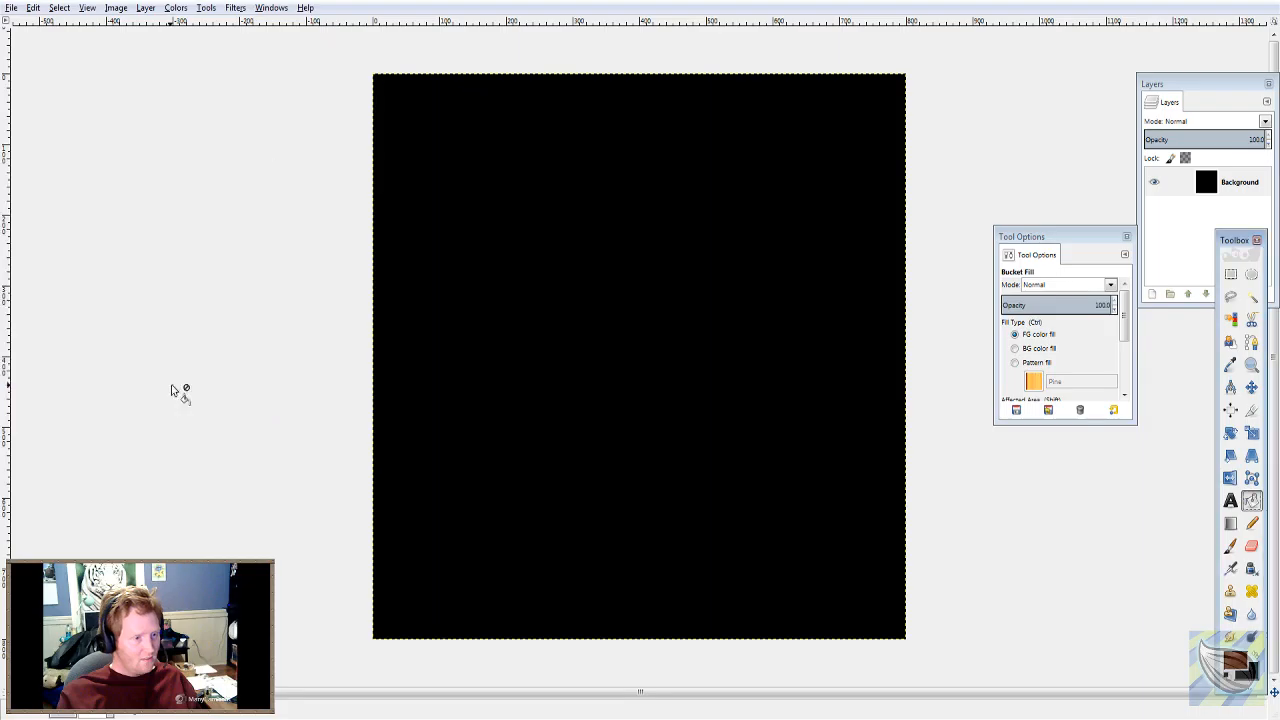
# - With the Paintbrush at size 507.54, build up a large soft brown round glow around the canvas center
pyautogui.click(1230, 545)
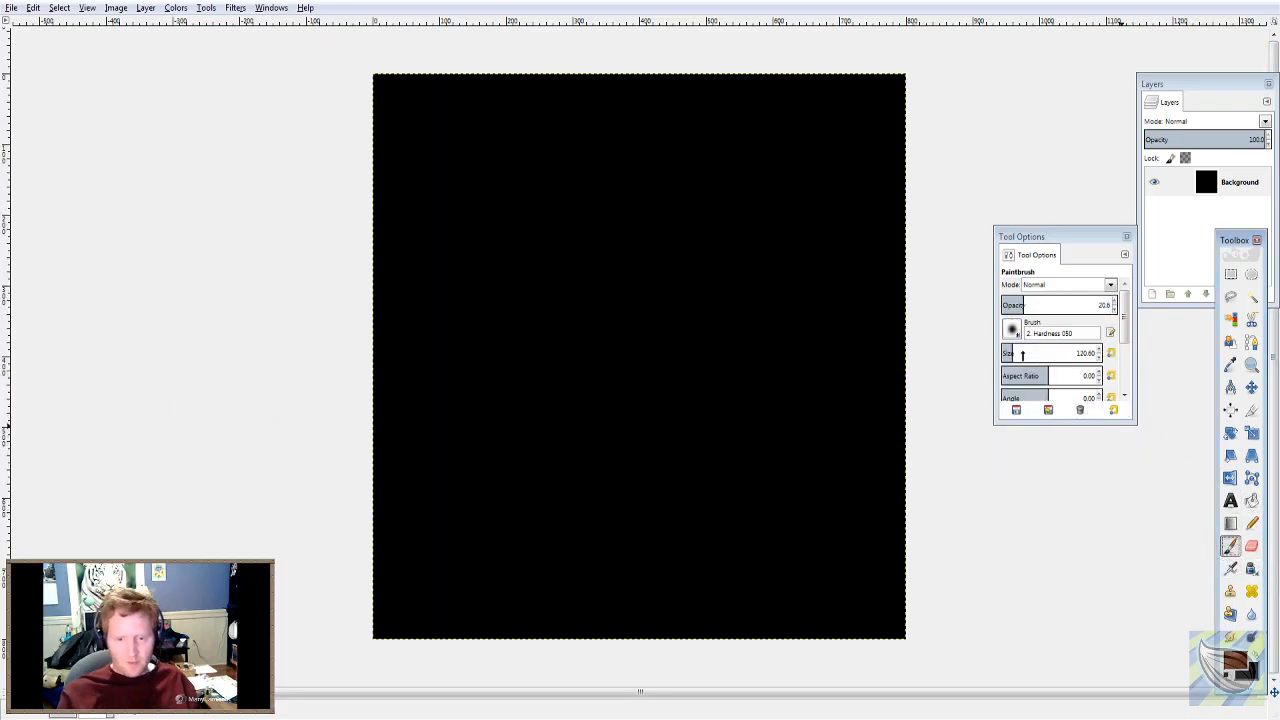
pyautogui.click(1022, 354)
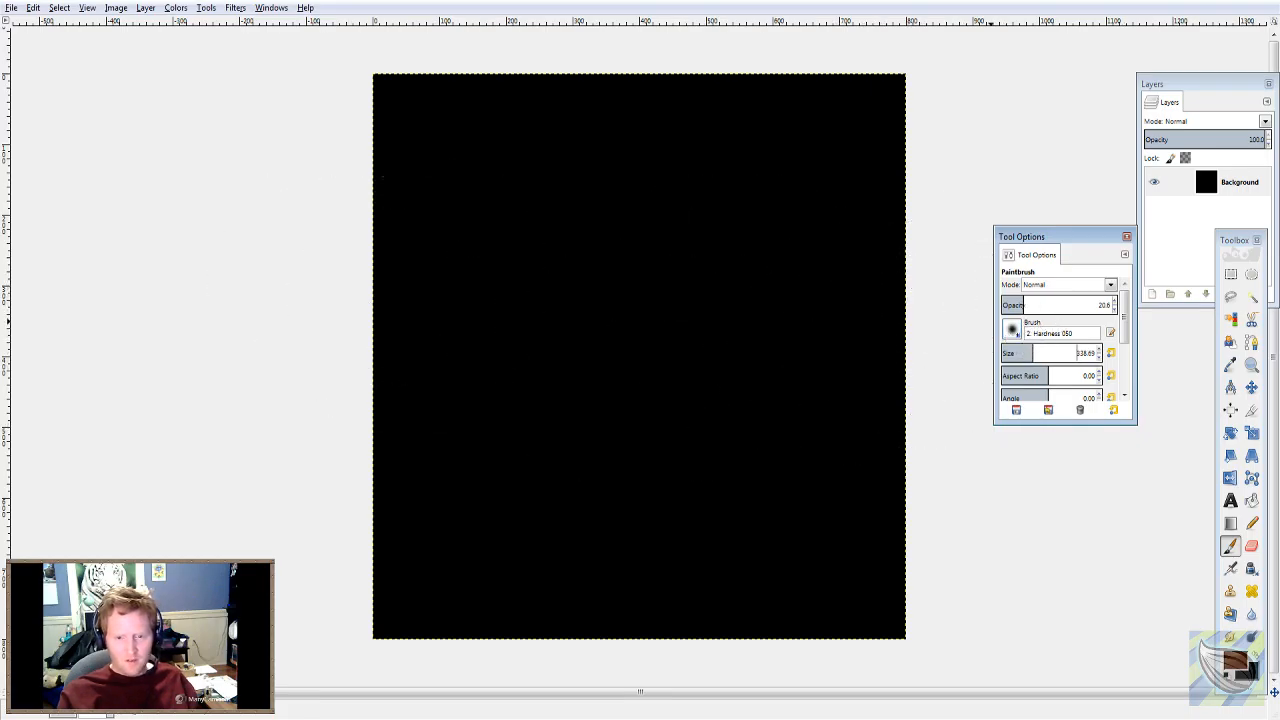
pyautogui.click(1046, 353)
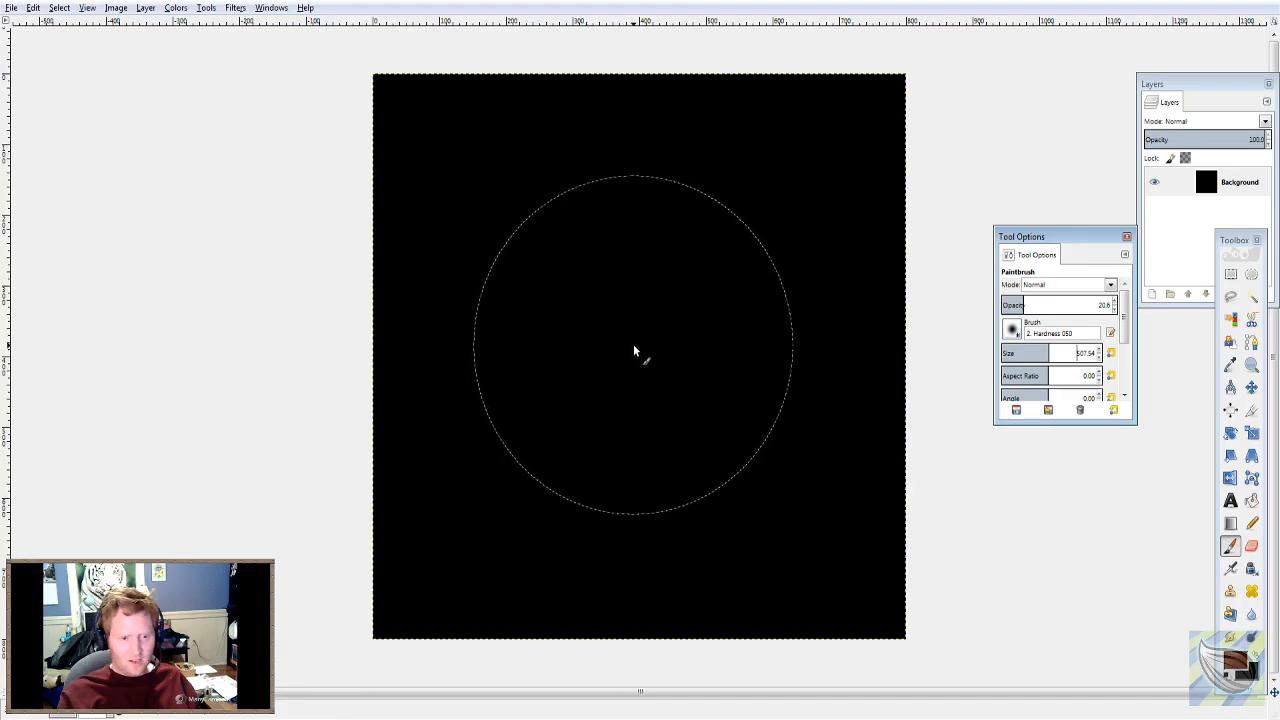
pyautogui.click(633, 344)
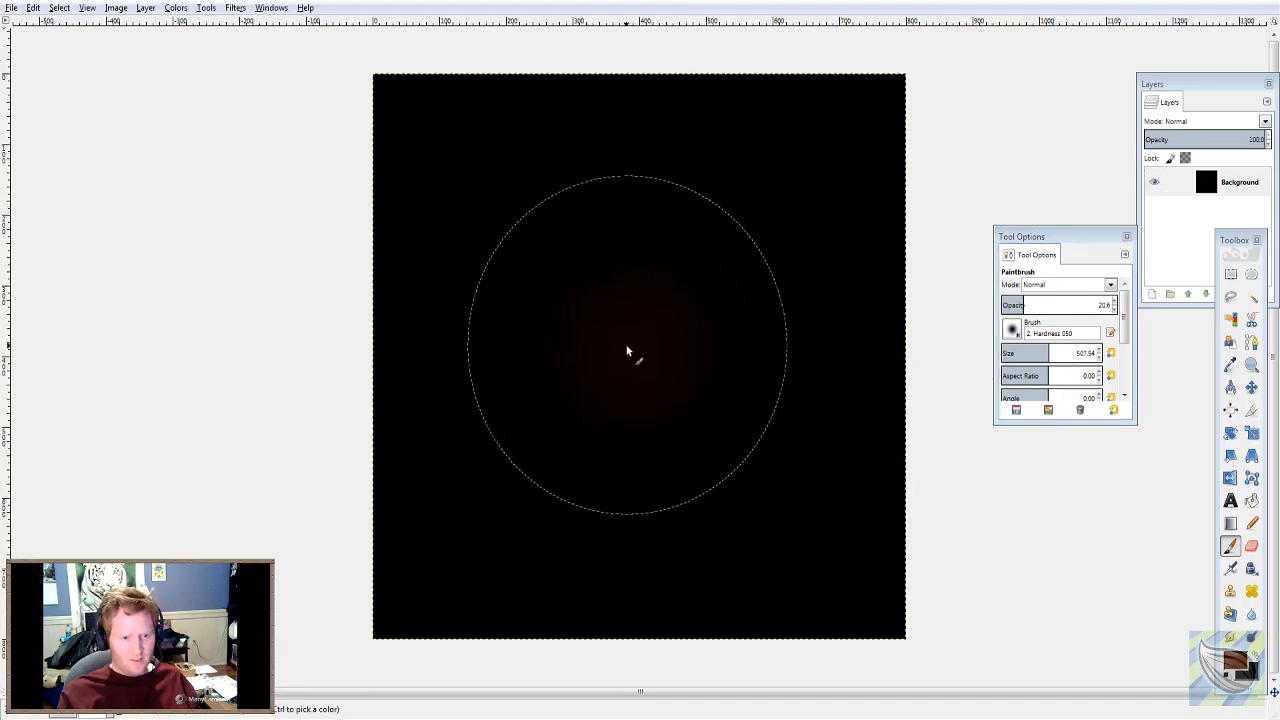
pyautogui.click(631, 347)
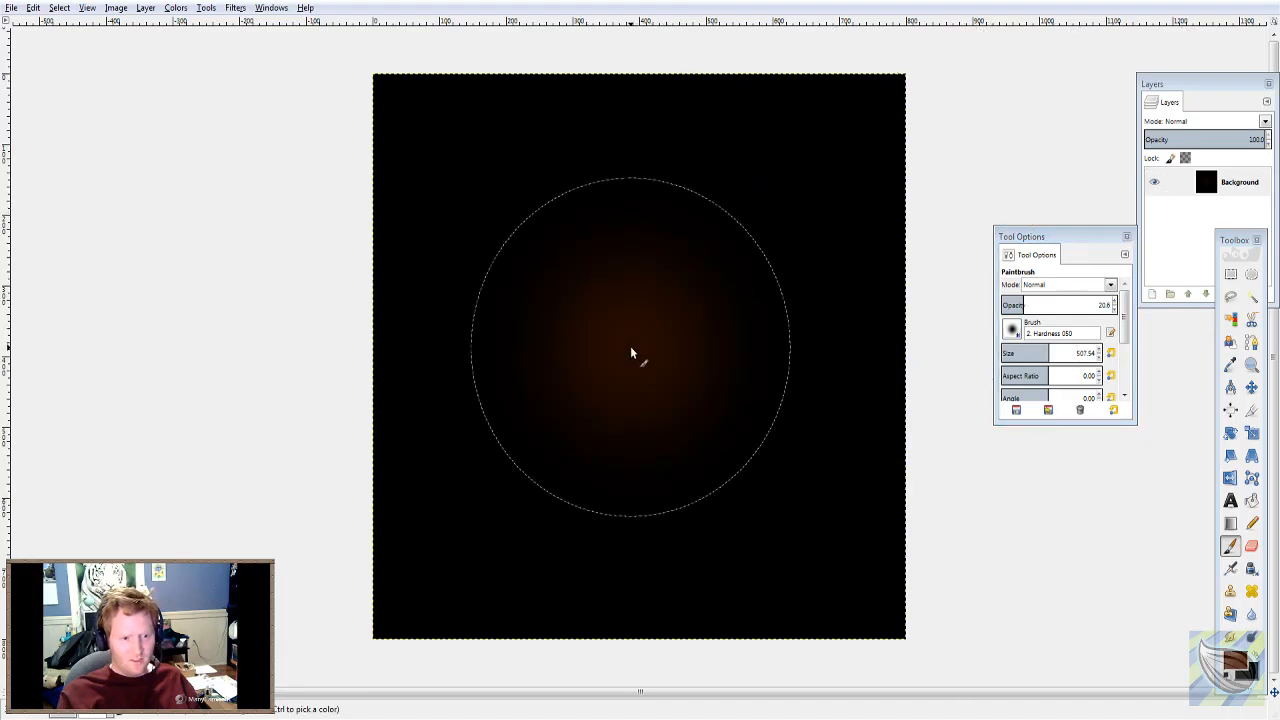
pyautogui.click(623, 345)
pyautogui.click(627, 347)
pyautogui.click(634, 360)
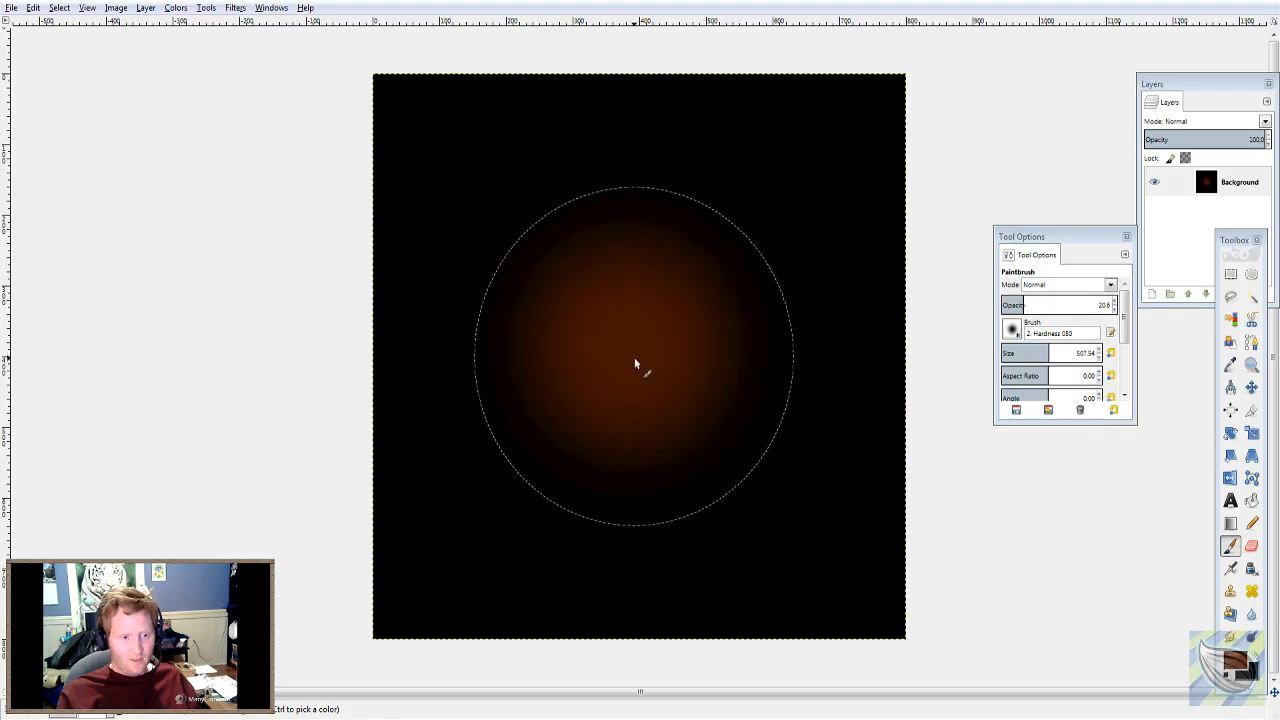
pyautogui.moveTo(633, 305)
pyautogui.mouseDown()
pyautogui.moveTo(632, 388)
pyautogui.moveTo(685, 367)
pyautogui.moveTo(607, 339)
pyautogui.moveTo(591, 360)
pyautogui.moveTo(704, 361)
pyautogui.moveTo(689, 307)
pyautogui.moveTo(627, 347)
pyautogui.moveTo(660, 418)
pyautogui.moveTo(632, 271)
pyautogui.moveTo(620, 367)
pyautogui.moveTo(692, 314)
pyautogui.moveTo(590, 374)
pyautogui.moveTo(689, 365)
pyautogui.moveTo(641, 305)
pyautogui.moveTo(645, 381)
pyautogui.moveTo(654, 342)
pyautogui.moveTo(571, 336)
pyautogui.moveTo(625, 403)
pyautogui.moveTo(617, 314)
pyautogui.moveTo(571, 391)
pyautogui.moveTo(703, 353)
pyautogui.moveTo(643, 313)
pyautogui.moveTo(610, 400)
pyautogui.moveTo(679, 393)
pyautogui.moveTo(640, 310)
pyautogui.moveTo(612, 293)
pyautogui.moveTo(611, 386)
pyautogui.moveTo(672, 380)
pyautogui.moveTo(650, 307)
pyautogui.moveTo(614, 328)
pyautogui.moveTo(600, 385)
pyautogui.moveTo(680, 384)
pyautogui.moveTo(696, 364)
pyautogui.moveTo(662, 324)
pyautogui.moveTo(589, 349)
pyautogui.moveTo(677, 396)
pyautogui.moveTo(715, 391)
pyautogui.moveTo(639, 309)
pyautogui.moveTo(743, 357)
pyautogui.mouseUp()
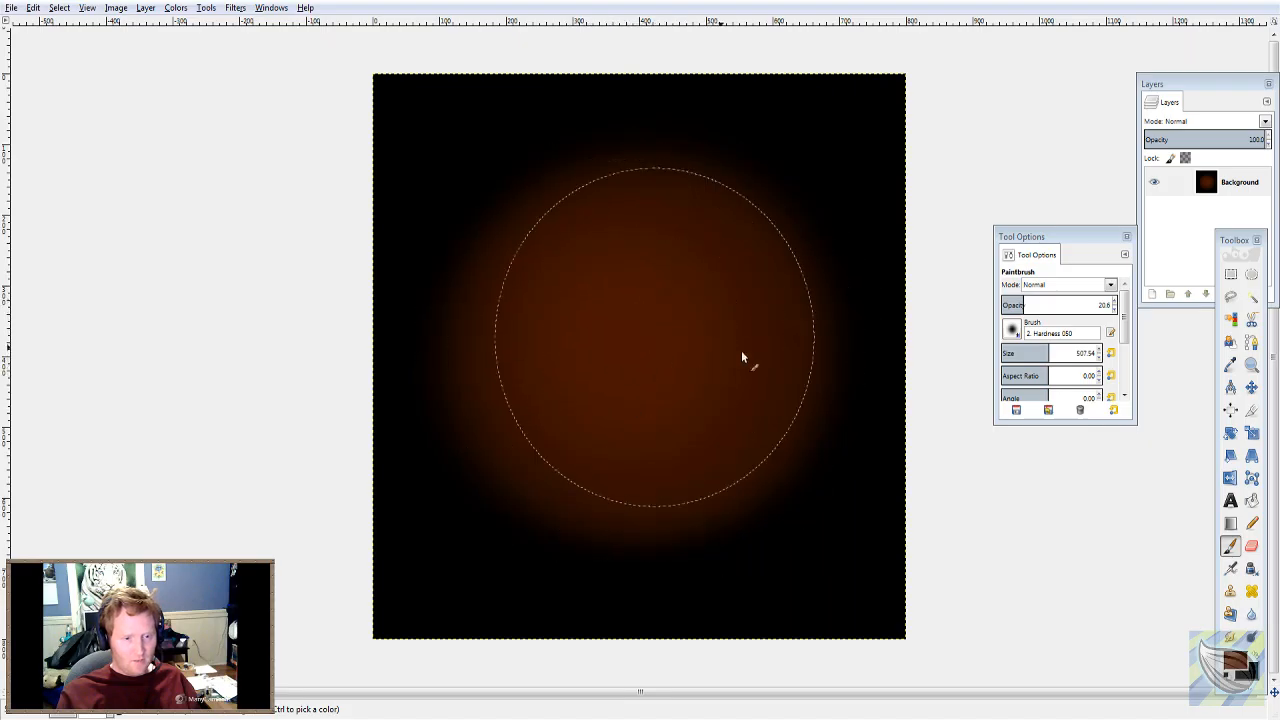
# - Set the brush size to 598.99 and opacity to 40, and paint over the center of the brown glow
pyautogui.click(1236, 660)
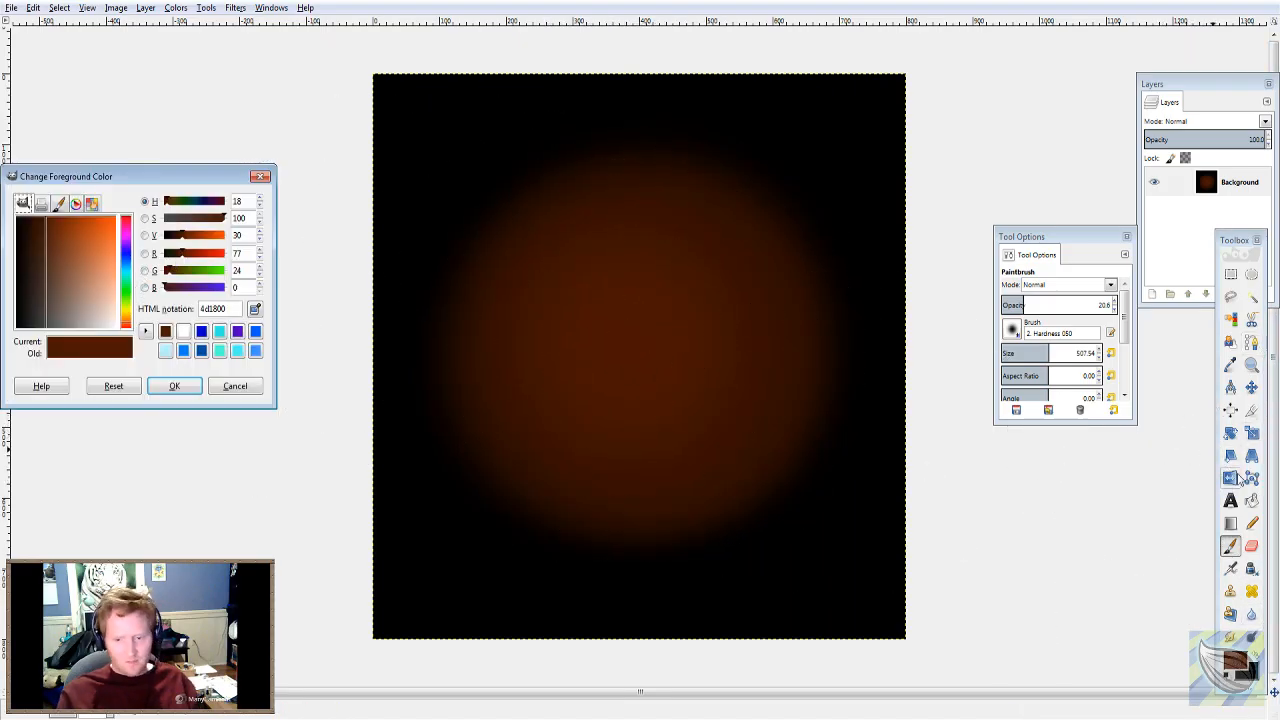
pyautogui.press('Return')
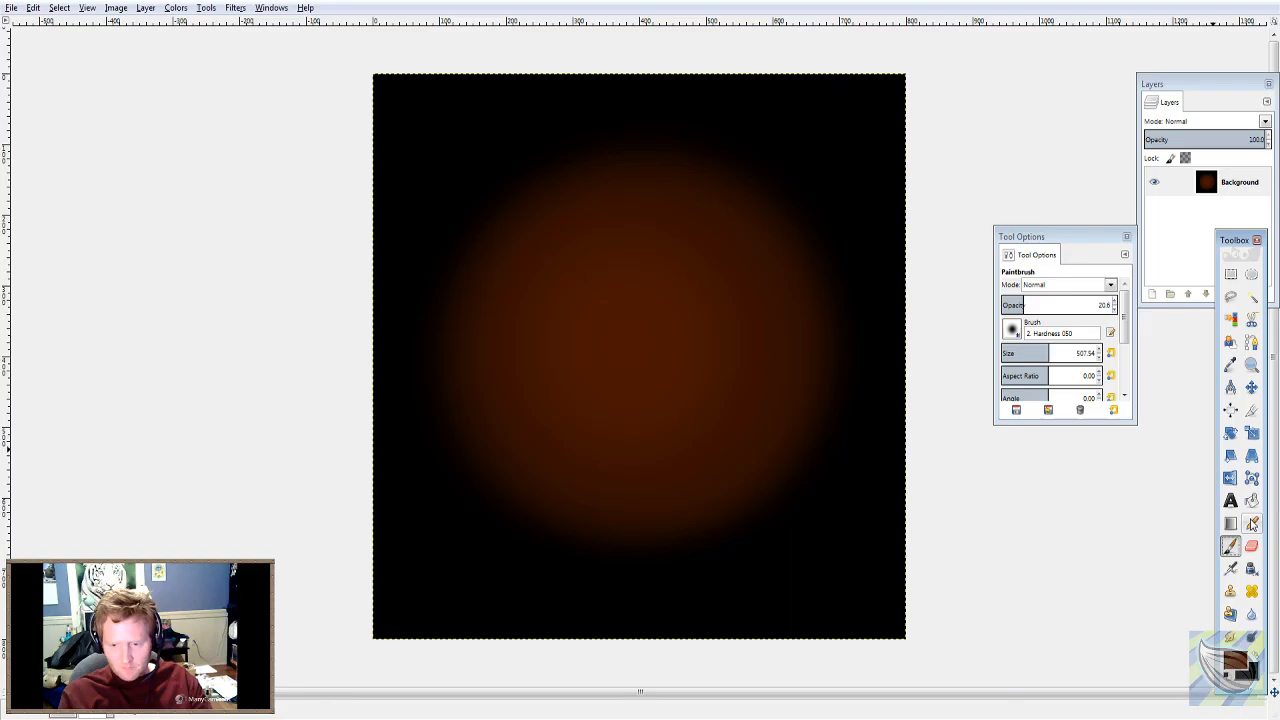
pyautogui.click(1060, 356)
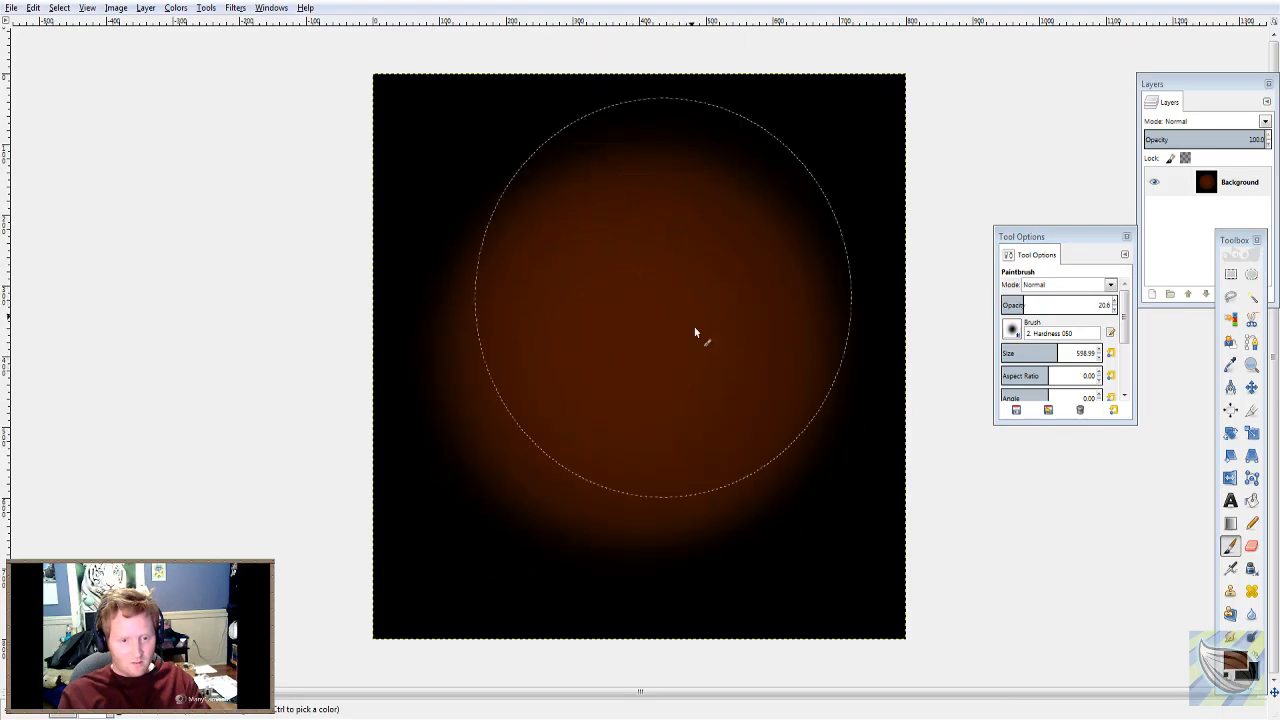
pyautogui.click(1047, 302)
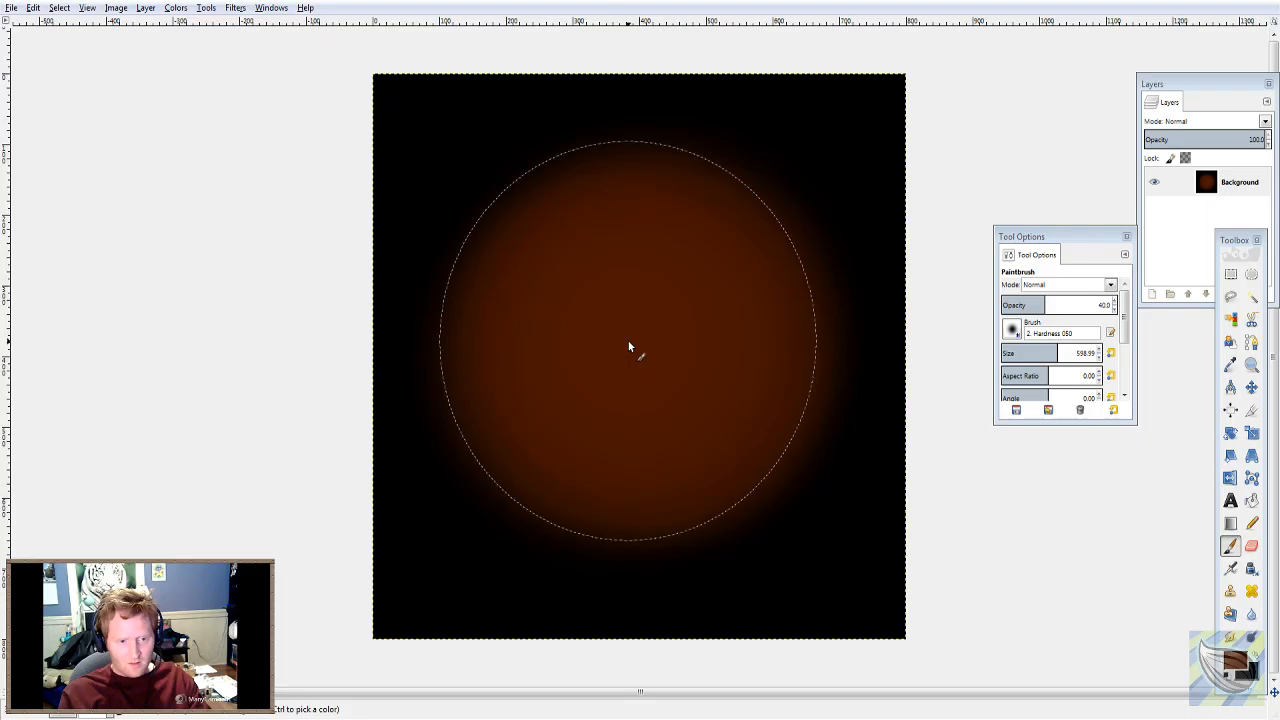
pyautogui.click(607, 347)
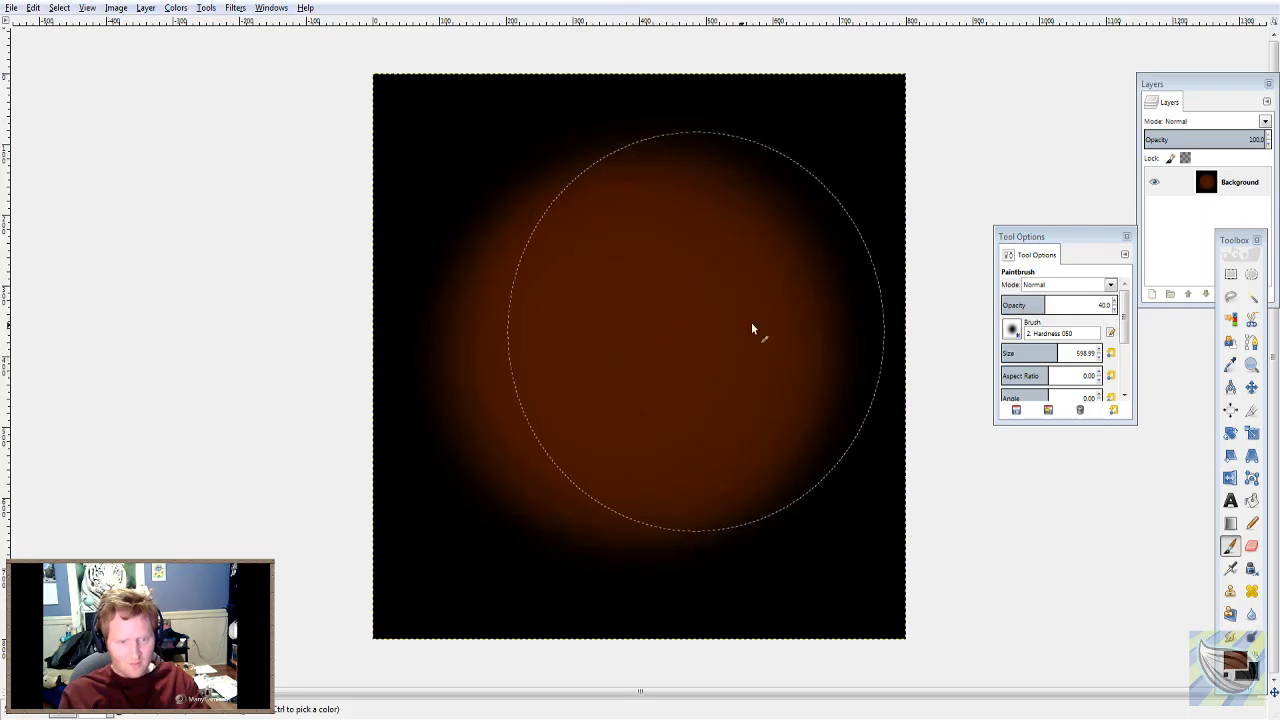
pyautogui.click(1230, 661)
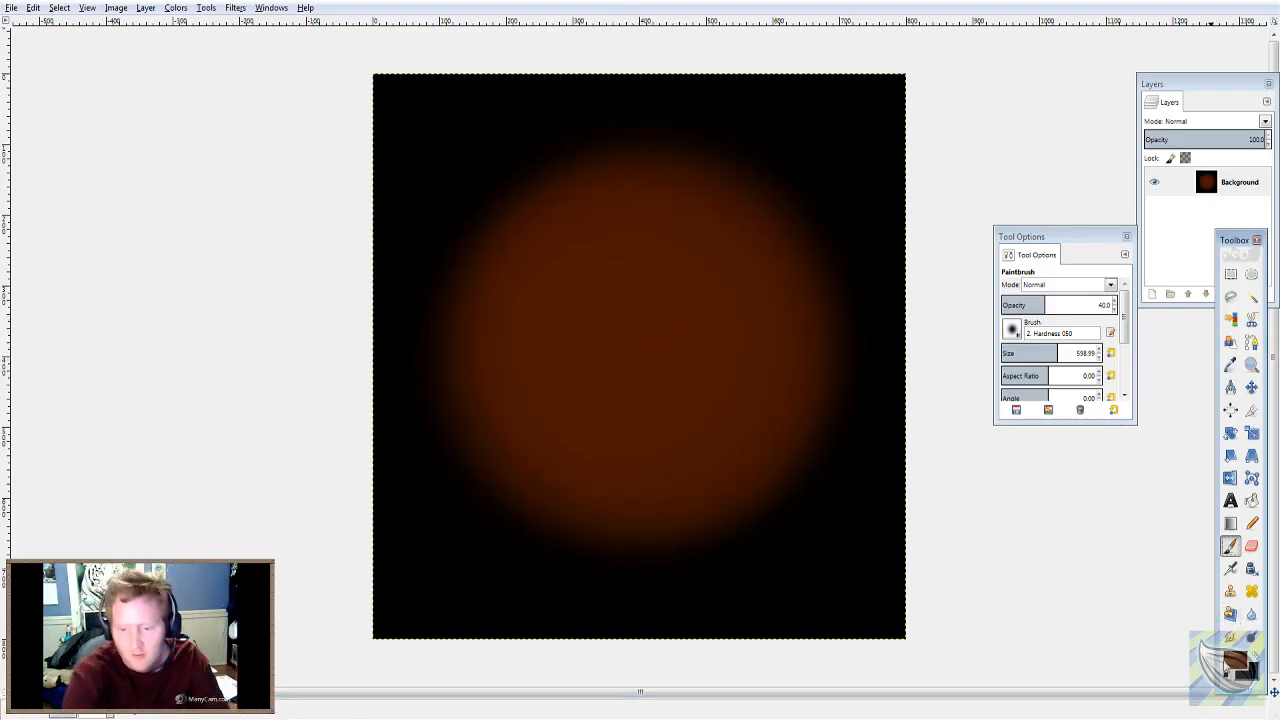
pyautogui.click(1234, 658)
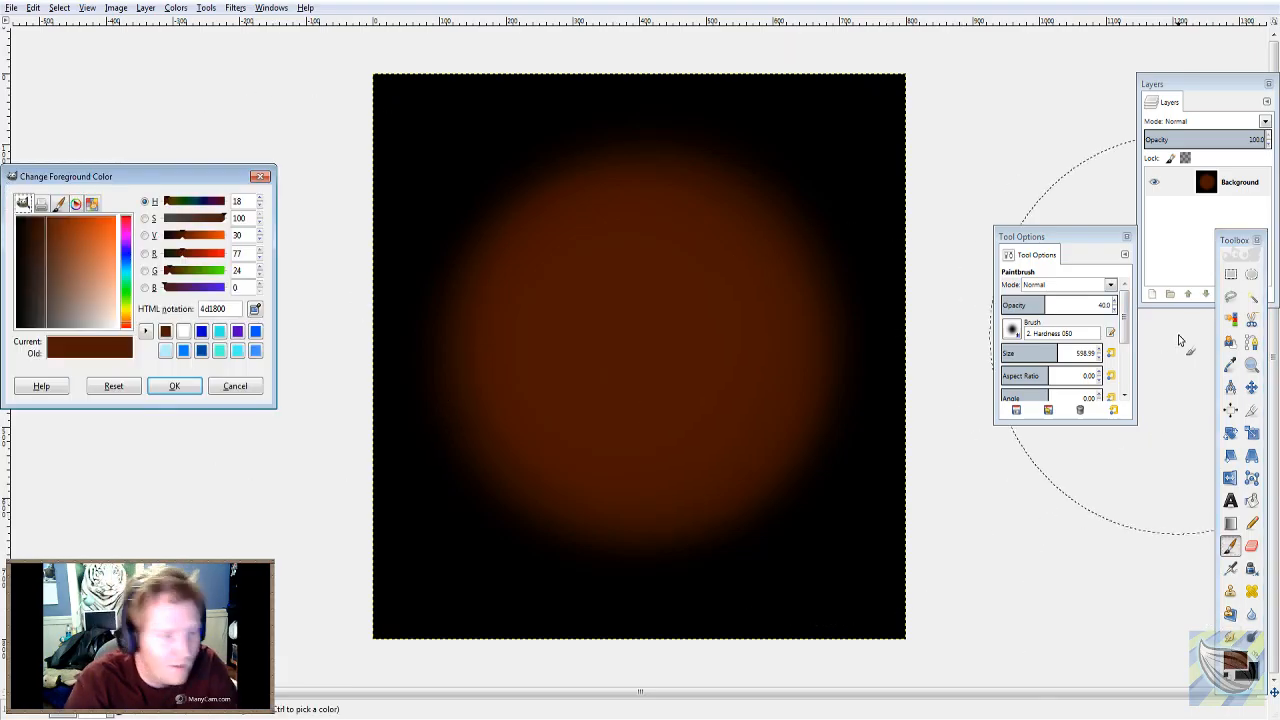
pyautogui.press('Escape')
pyautogui.click(1252, 524)
pyautogui.click(1231, 546)
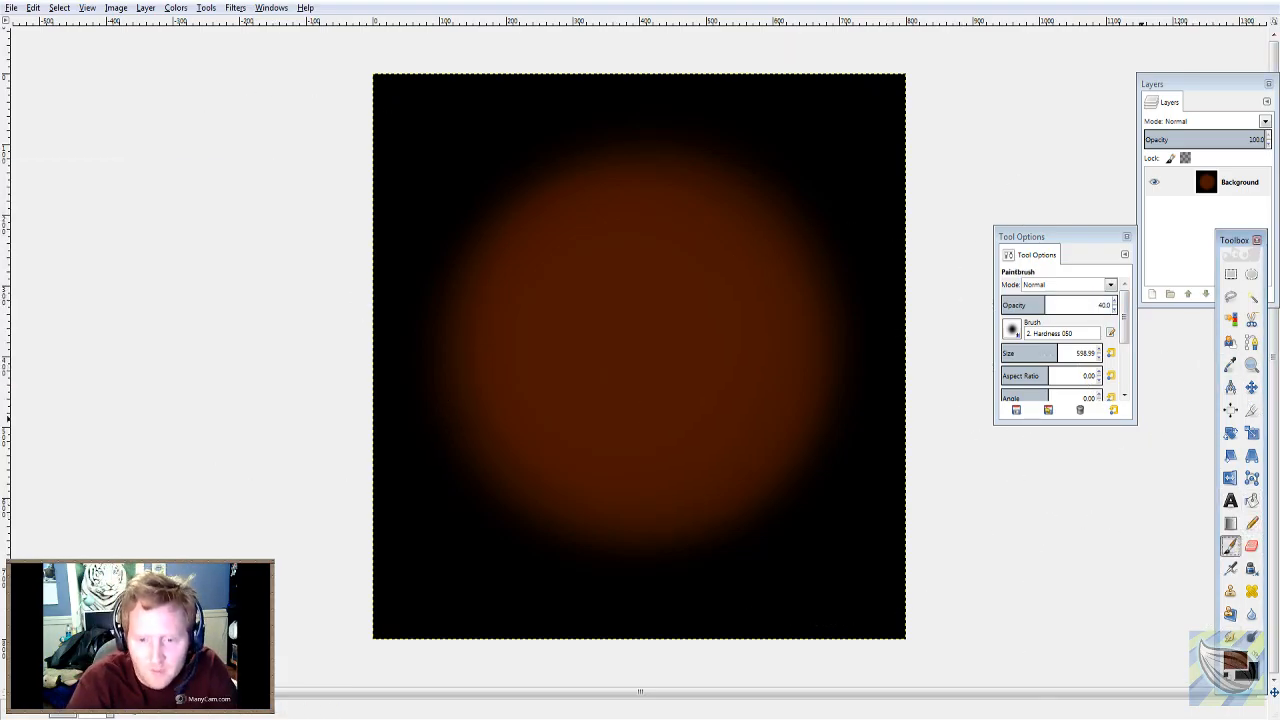
# - Set the Paintbrush to opacity 57 and size 190.95, and paint arms from the glow toward the upper corners, lower left and bottom
pyautogui.click(1025, 350)
pyautogui.click(1063, 302)
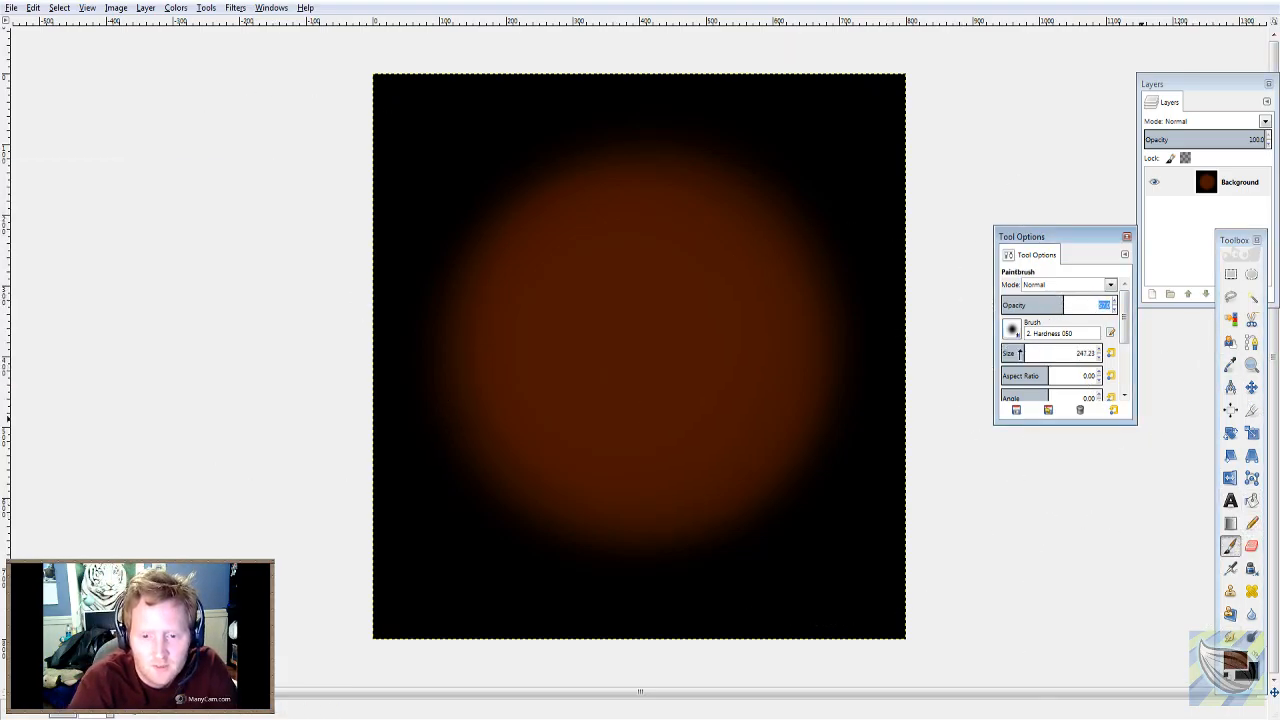
pyautogui.click(1019, 351)
pyautogui.moveTo(691, 237)
pyautogui.mouseDown()
pyautogui.moveTo(801, 150)
pyautogui.moveTo(656, 256)
pyautogui.moveTo(836, 143)
pyautogui.moveTo(569, 200)
pyautogui.moveTo(566, 251)
pyautogui.mouseUp()
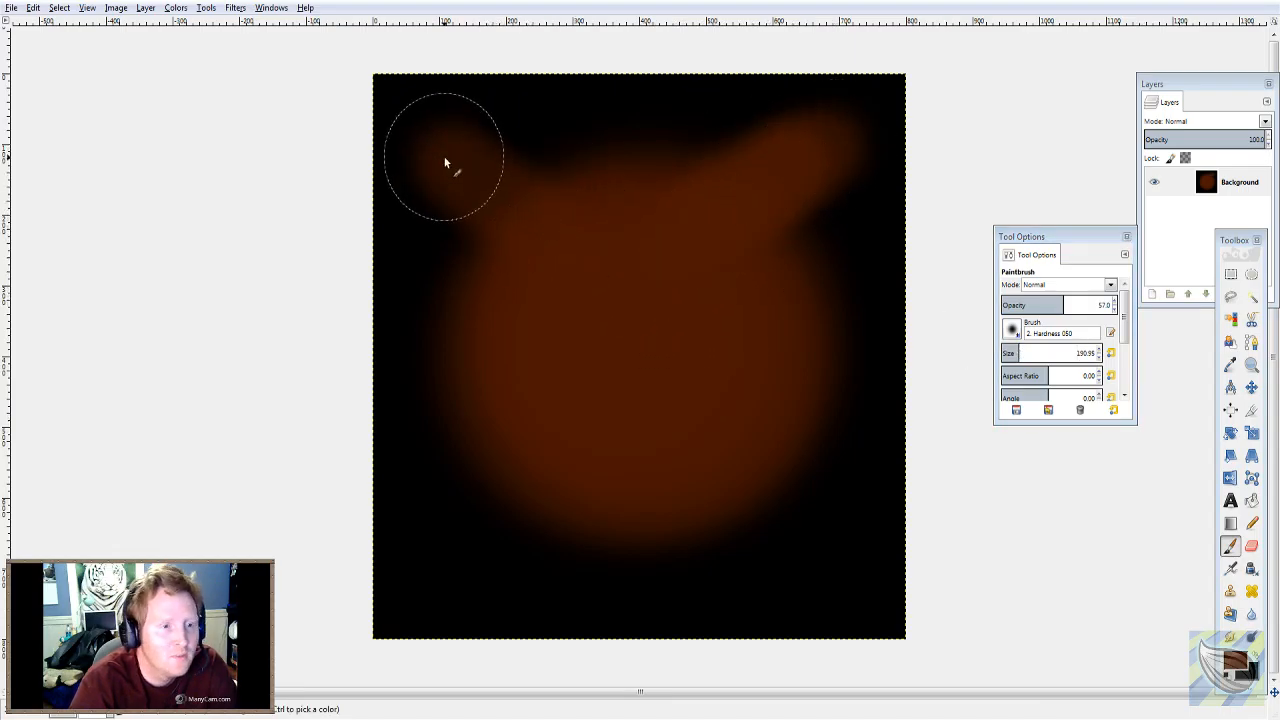
pyautogui.moveTo(446, 163)
pyautogui.mouseDown()
pyautogui.moveTo(576, 258)
pyautogui.moveTo(609, 346)
pyautogui.moveTo(449, 498)
pyautogui.moveTo(594, 373)
pyautogui.moveTo(413, 483)
pyautogui.moveTo(564, 528)
pyautogui.moveTo(623, 435)
pyautogui.moveTo(680, 574)
pyautogui.mouseUp()
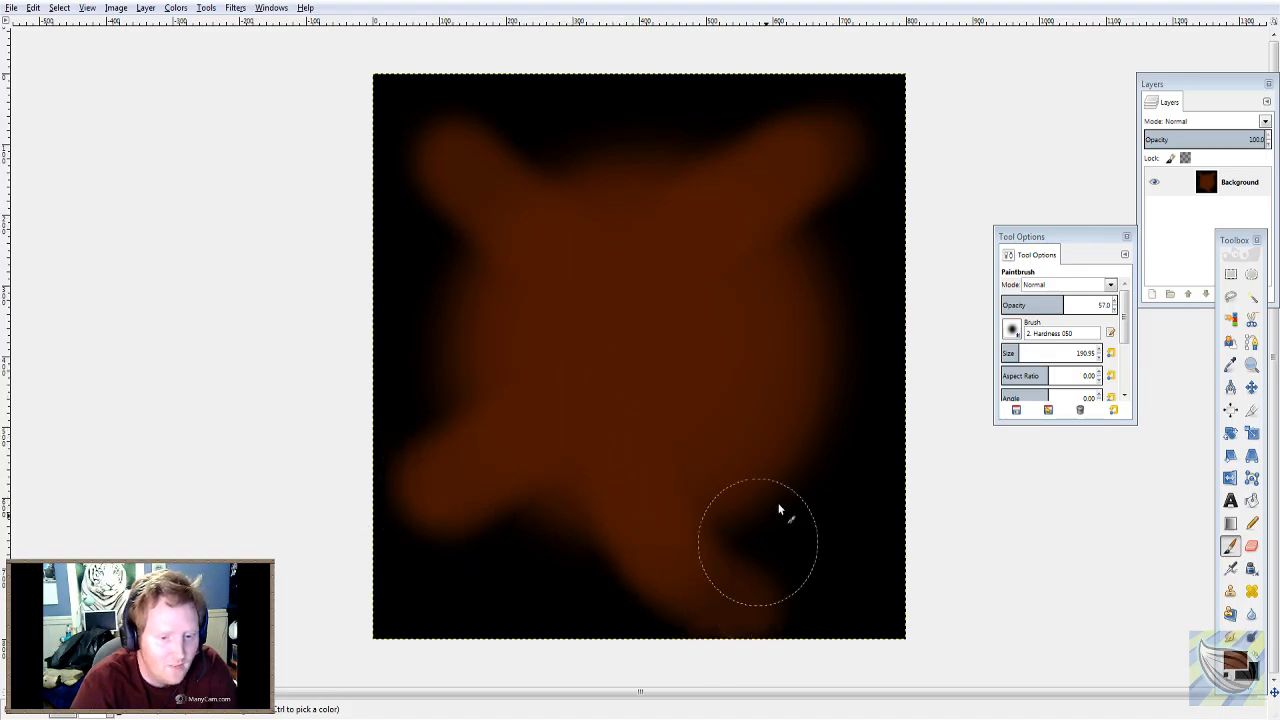
# - Undo the last two brush strokes and repaint the glow's lower-right arm as a shorter stub
pyautogui.moveTo(780, 510); pyautogui.dragTo(766, 366)
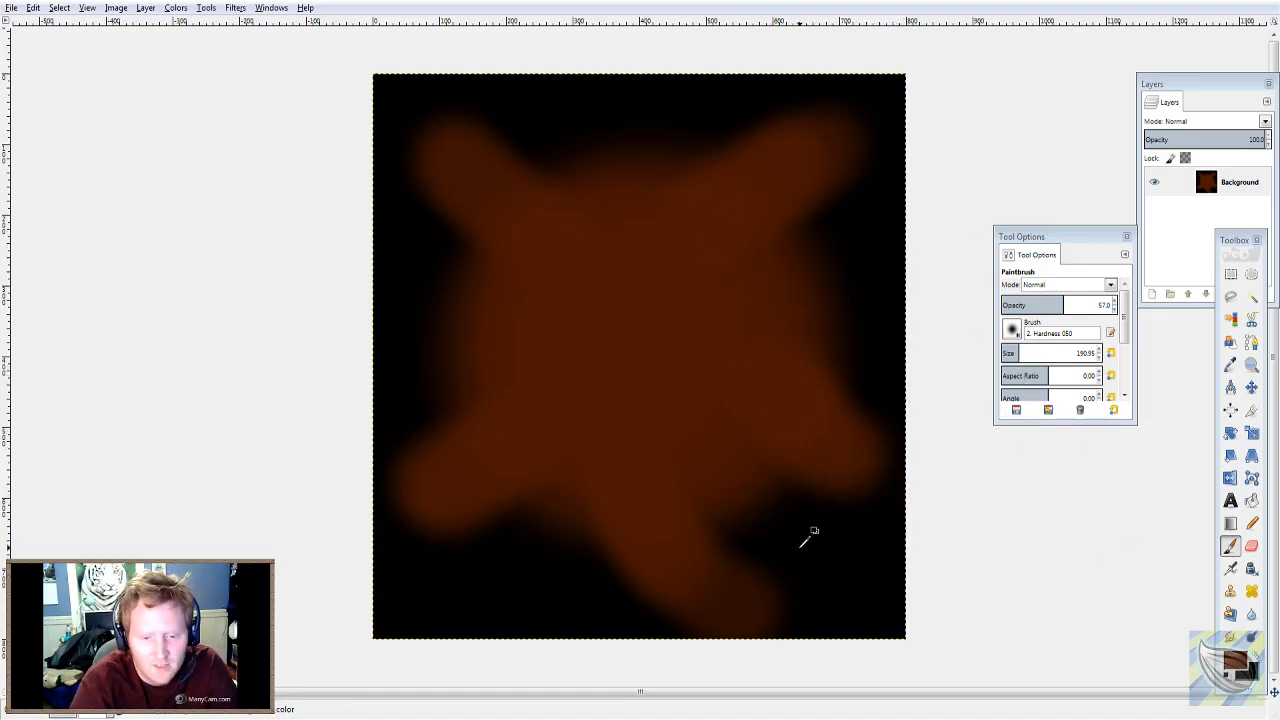
pyautogui.hotkey('ctrl', 'z')
pyautogui.hotkey('ctrl', 'z')
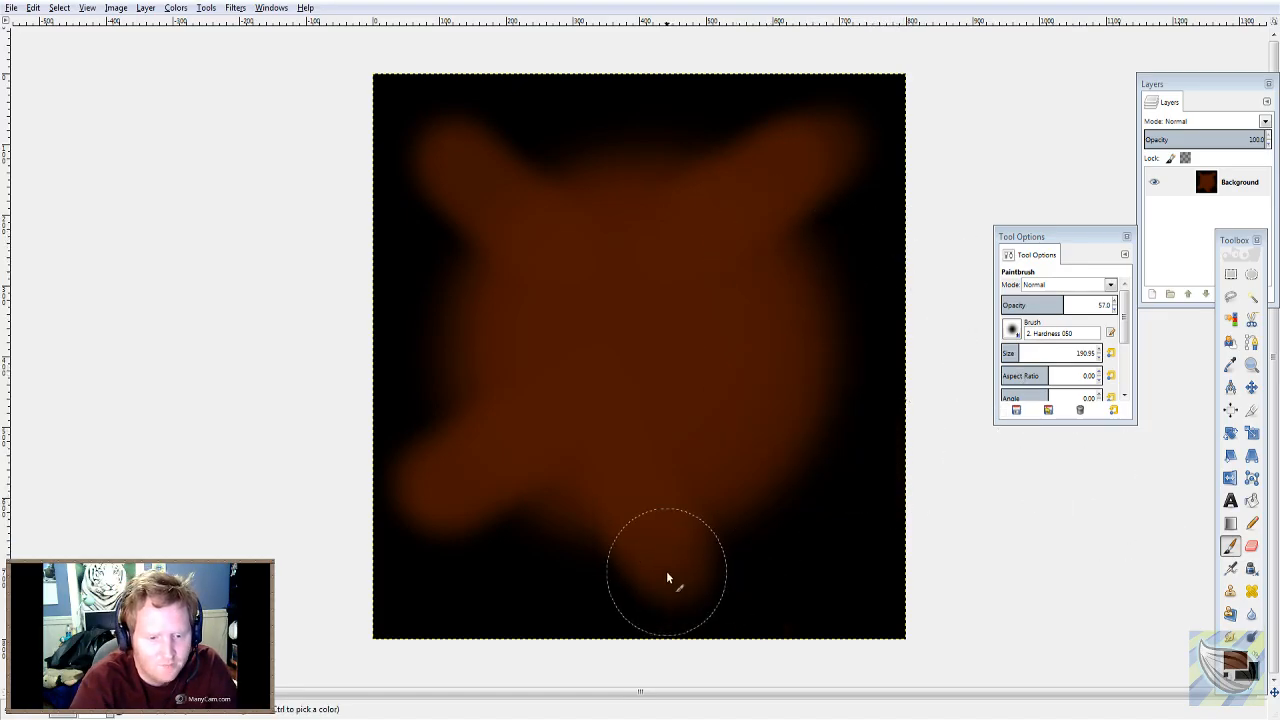
pyautogui.moveTo(843, 413); pyautogui.dragTo(797, 400)
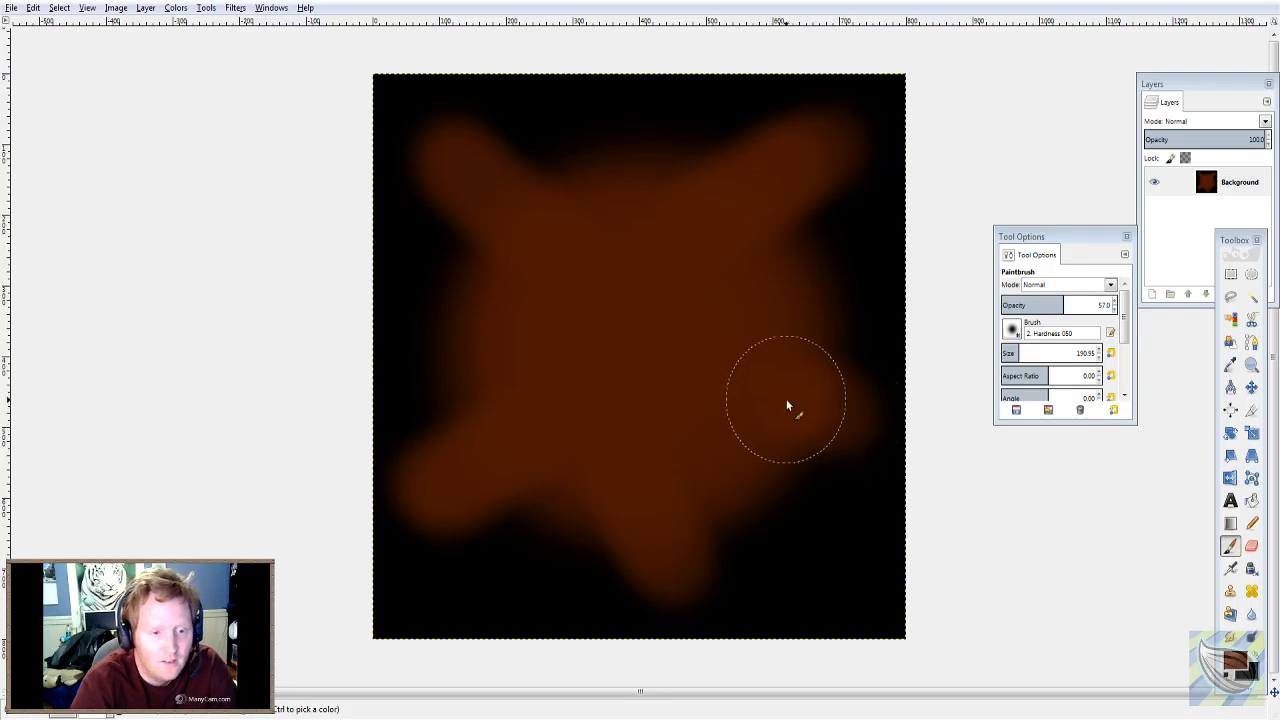
# - Change the foreground color to a brighter orange, HTML notation b74e00
pyautogui.click(1240, 672)
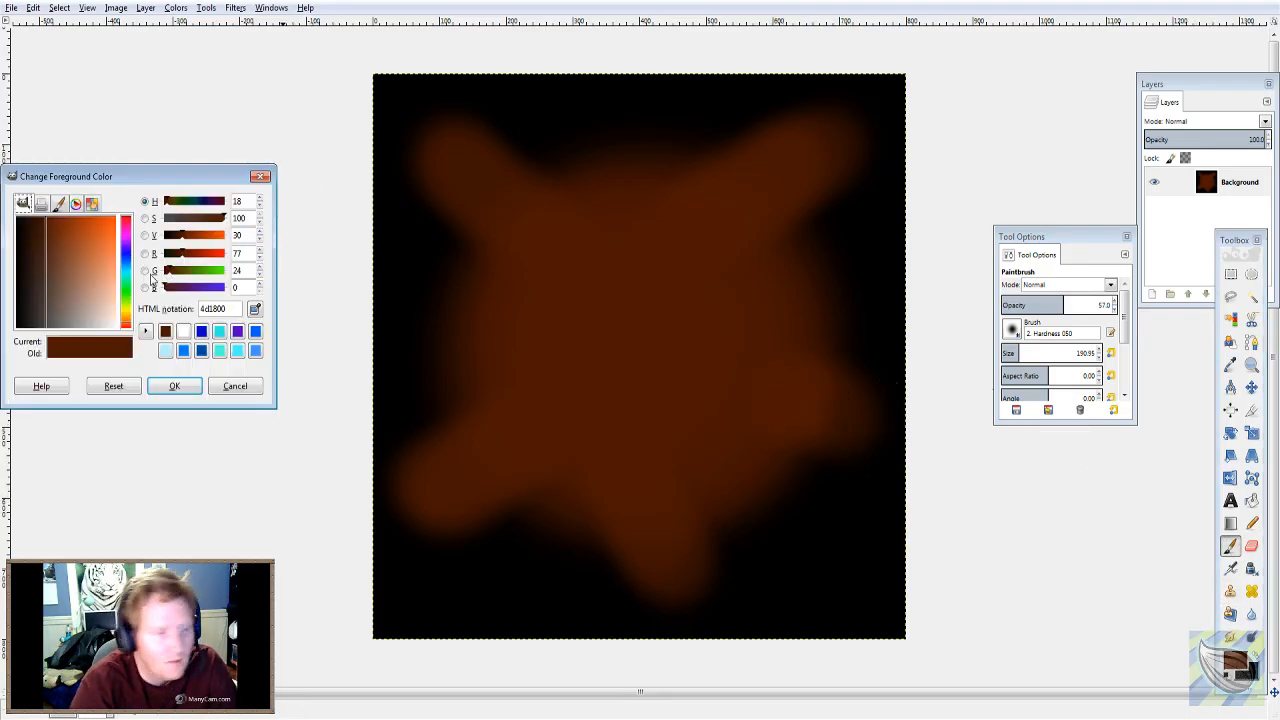
pyautogui.moveTo(128, 325); pyautogui.dragTo(124, 320)
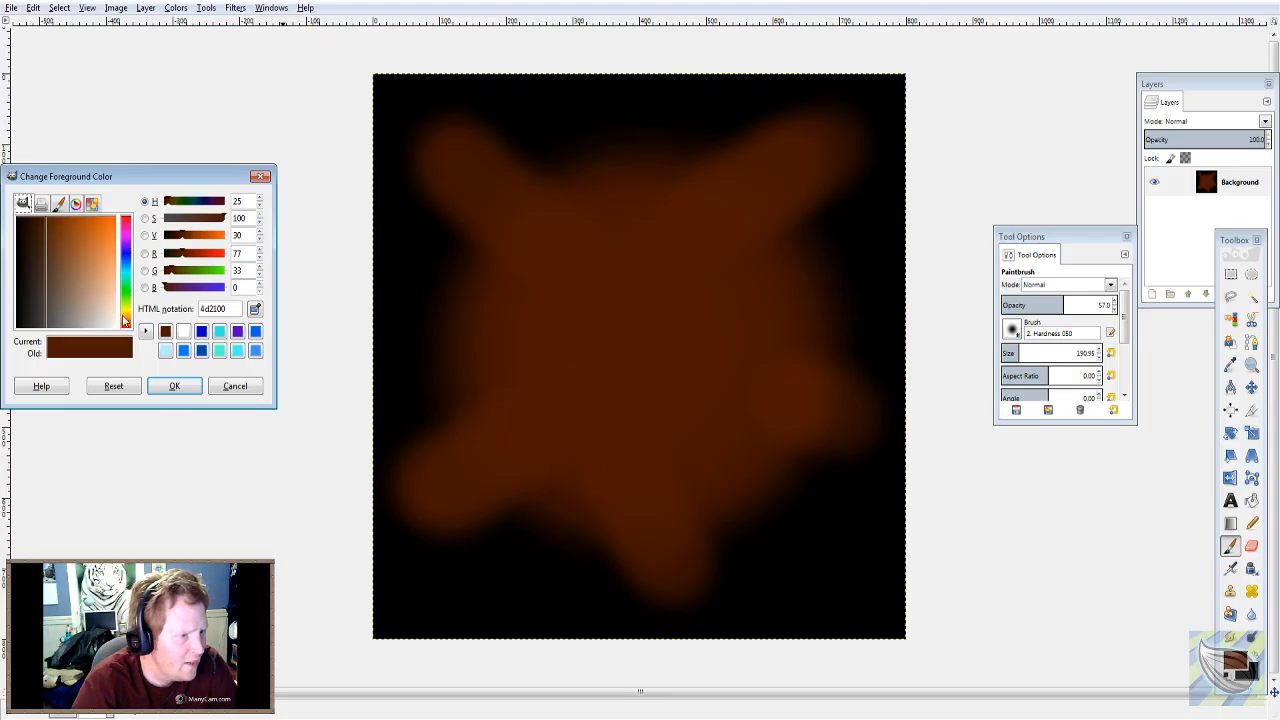
pyautogui.moveTo(73, 238)
pyautogui.mouseDown()
pyautogui.moveTo(99, 222)
pyautogui.moveTo(87, 222)
pyautogui.mouseUp()
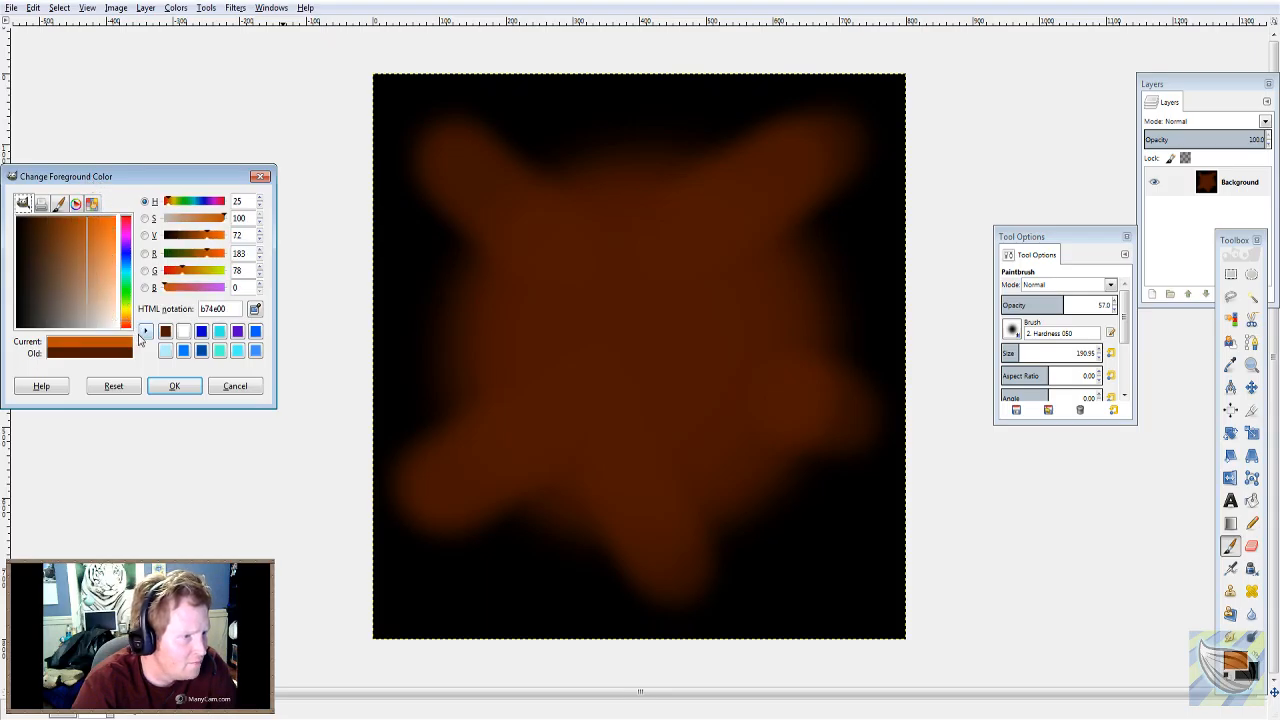
pyautogui.click(170, 386)
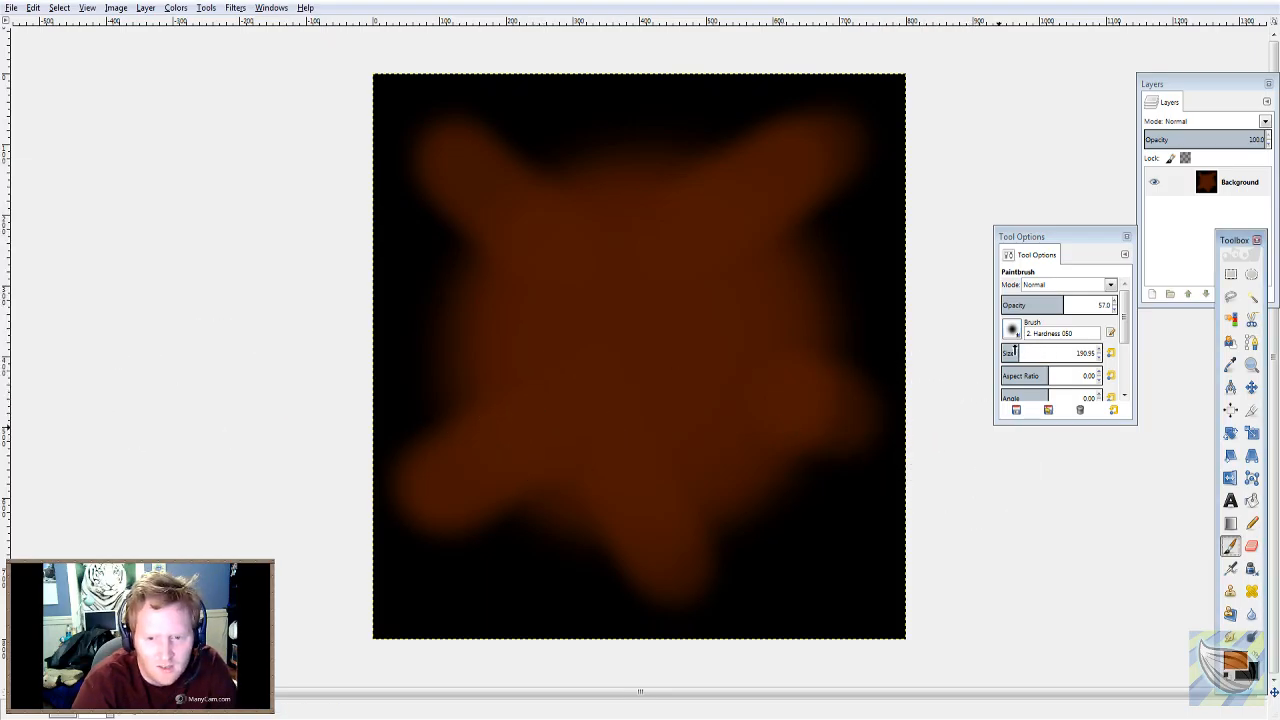
# - Set the Paintbrush to size 71.35 and opacity 33.9, and paint orange arms radiating from the center into the glow's arms and edges
pyautogui.click(1013, 350)
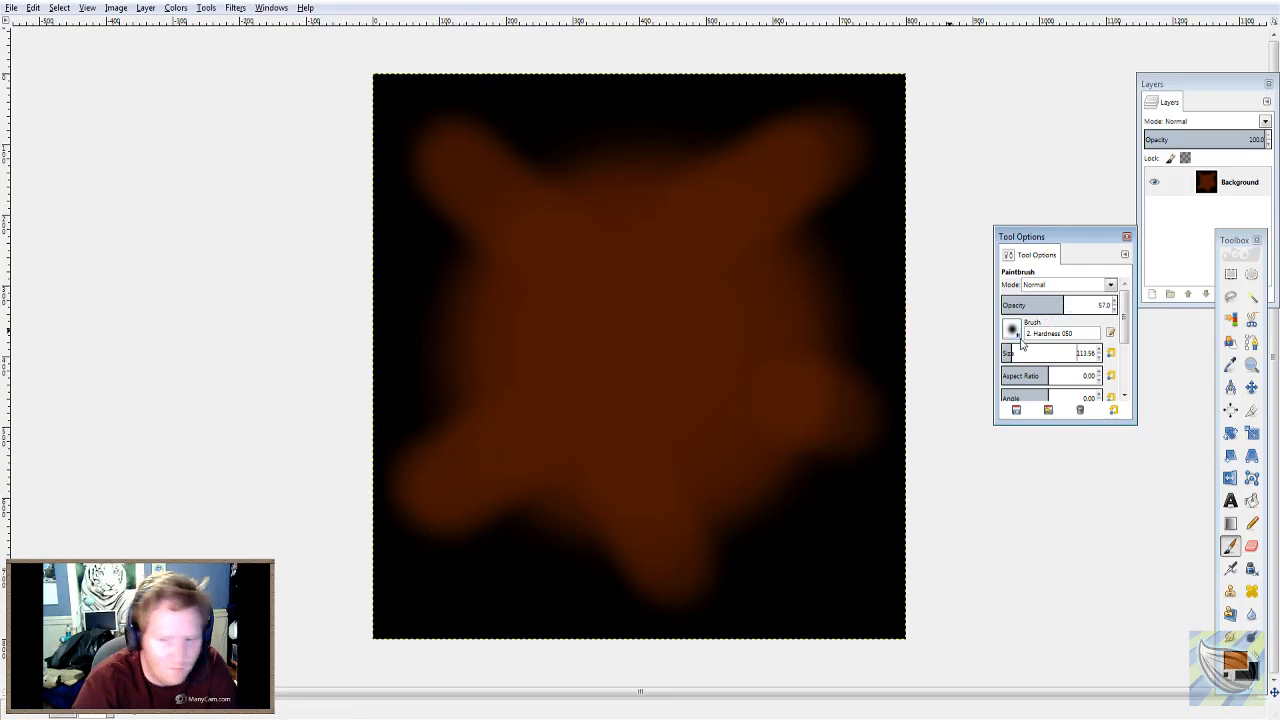
pyautogui.click(1007, 350)
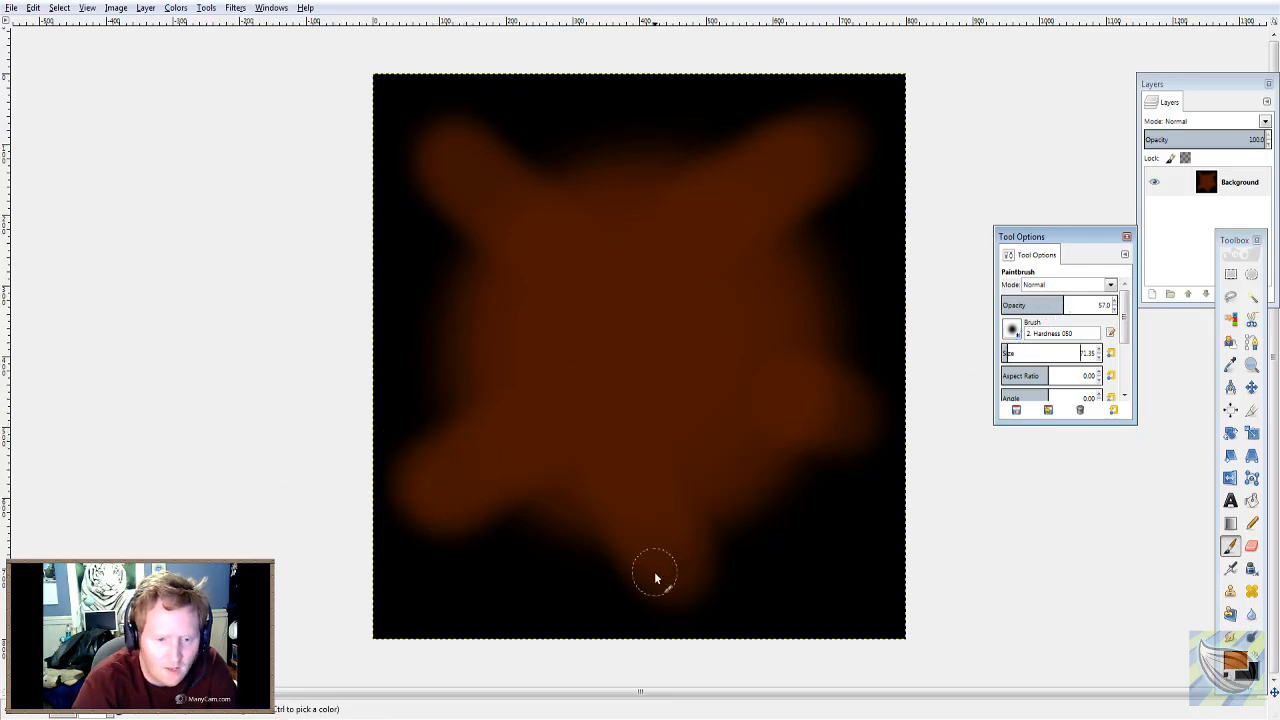
pyautogui.moveTo(668, 592)
pyautogui.mouseDown()
pyautogui.moveTo(619, 367)
pyautogui.moveTo(443, 150)
pyautogui.mouseUp()
pyautogui.hotkey('ctrl', 'z')
pyautogui.click(1036, 305)
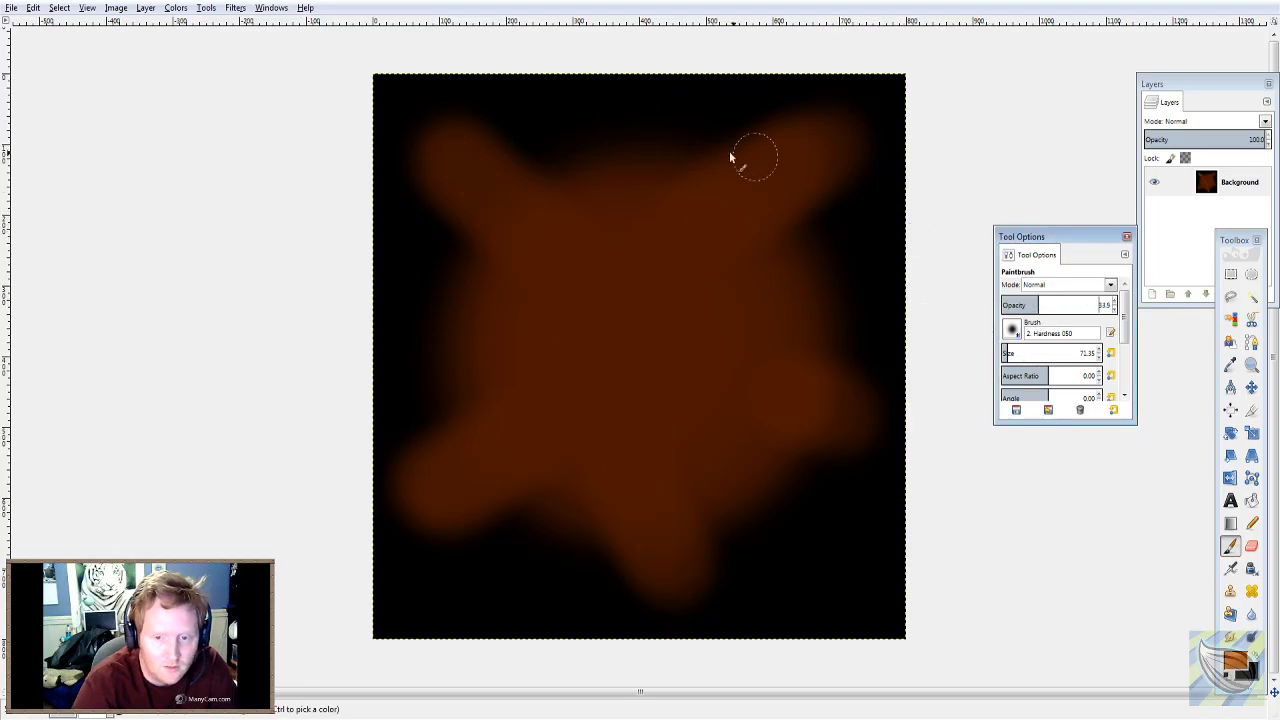
pyautogui.moveTo(790, 165)
pyautogui.mouseDown()
pyautogui.moveTo(513, 453)
pyautogui.moveTo(411, 487)
pyautogui.mouseUp()
pyautogui.moveTo(545, 420)
pyautogui.mouseDown()
pyautogui.moveTo(625, 329)
pyautogui.moveTo(702, 329)
pyautogui.moveTo(843, 418)
pyautogui.mouseUp()
pyautogui.moveTo(662, 540)
pyautogui.mouseDown()
pyautogui.moveTo(690, 459)
pyautogui.moveTo(659, 365)
pyautogui.moveTo(556, 225)
pyautogui.moveTo(466, 192)
pyautogui.moveTo(428, 118)
pyautogui.mouseUp()
pyautogui.moveTo(583, 157)
pyautogui.mouseDown()
pyautogui.moveTo(676, 306)
pyautogui.moveTo(678, 365)
pyautogui.moveTo(723, 429)
pyautogui.mouseUp()
pyautogui.moveTo(777, 269)
pyautogui.mouseDown()
pyautogui.moveTo(755, 330)
pyautogui.moveTo(644, 361)
pyautogui.moveTo(463, 363)
pyautogui.mouseUp()
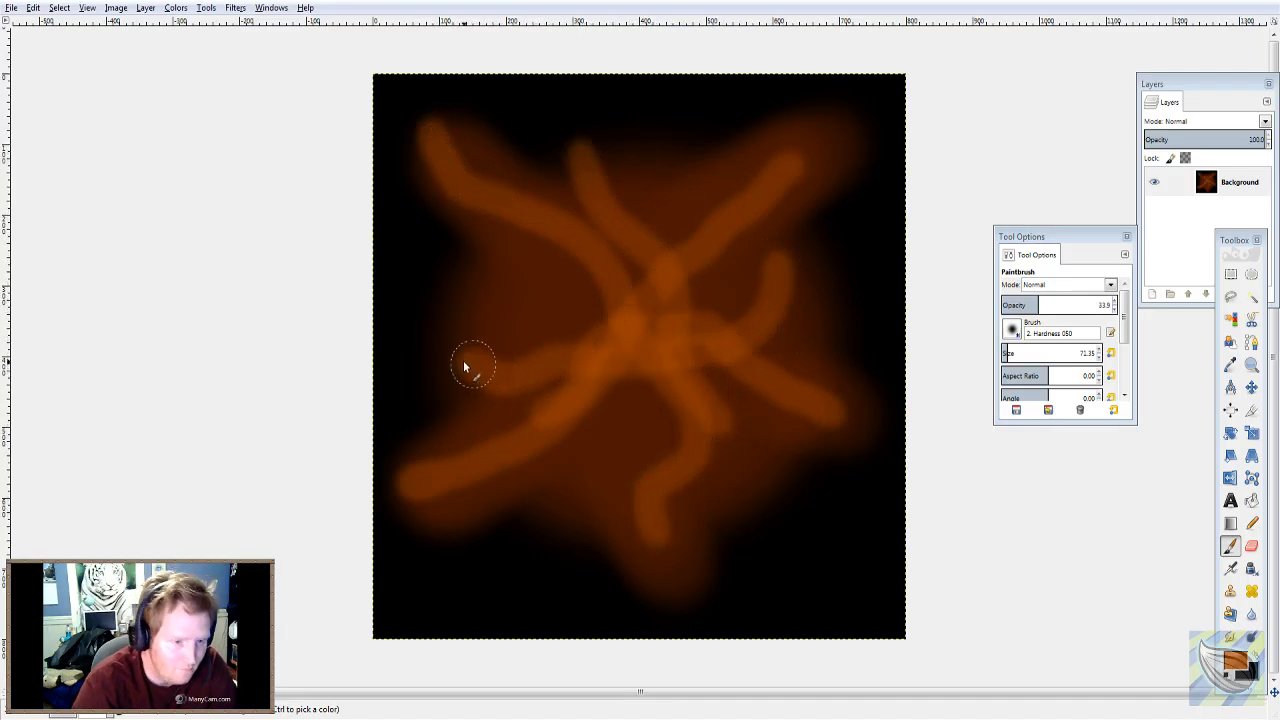
# - Paint shorter orange branches between the arms, and layer extra strokes over the lower, left and lower-right arms
pyautogui.moveTo(505, 295)
pyautogui.mouseDown()
pyautogui.moveTo(676, 389)
pyautogui.moveTo(732, 403)
pyautogui.moveTo(668, 349)
pyautogui.moveTo(669, 249)
pyautogui.moveTo(706, 183)
pyautogui.moveTo(667, 238)
pyautogui.mouseUp()
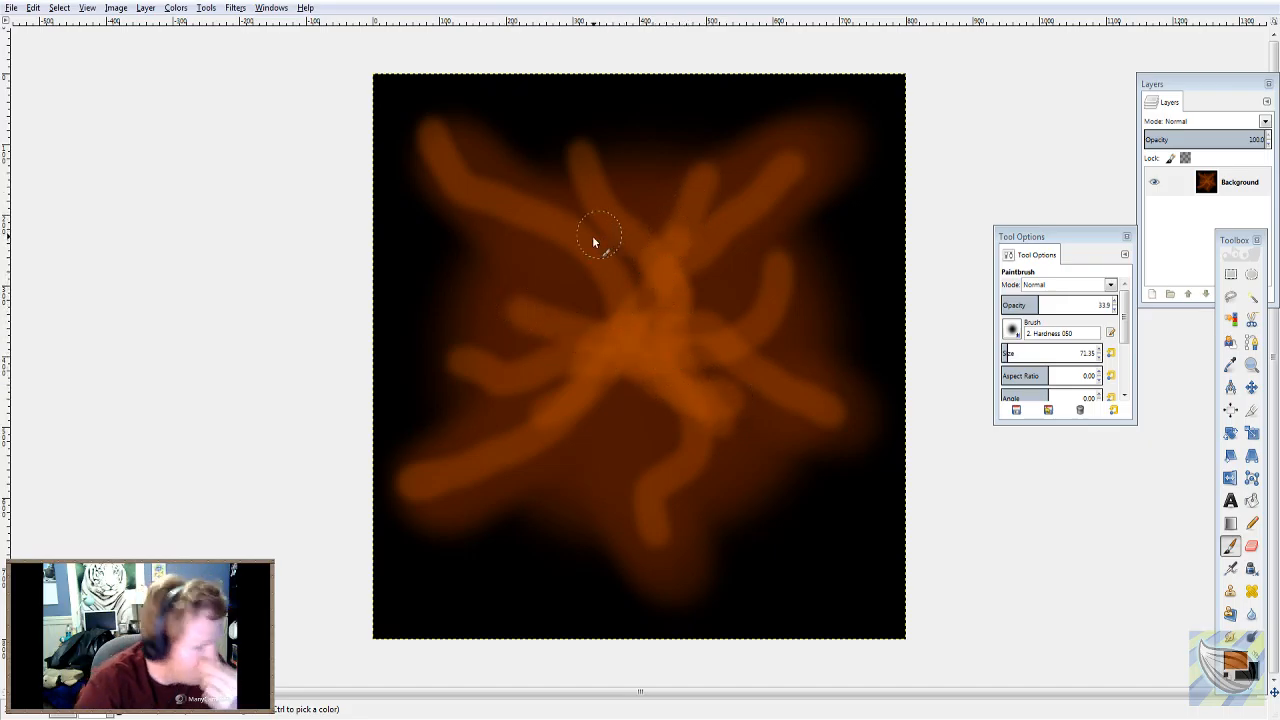
pyautogui.moveTo(557, 263)
pyautogui.mouseDown()
pyautogui.moveTo(528, 231)
pyautogui.moveTo(575, 255)
pyautogui.moveTo(670, 360)
pyautogui.moveTo(843, 420)
pyautogui.moveTo(822, 409)
pyautogui.moveTo(671, 445)
pyautogui.moveTo(643, 377)
pyautogui.mouseUp()
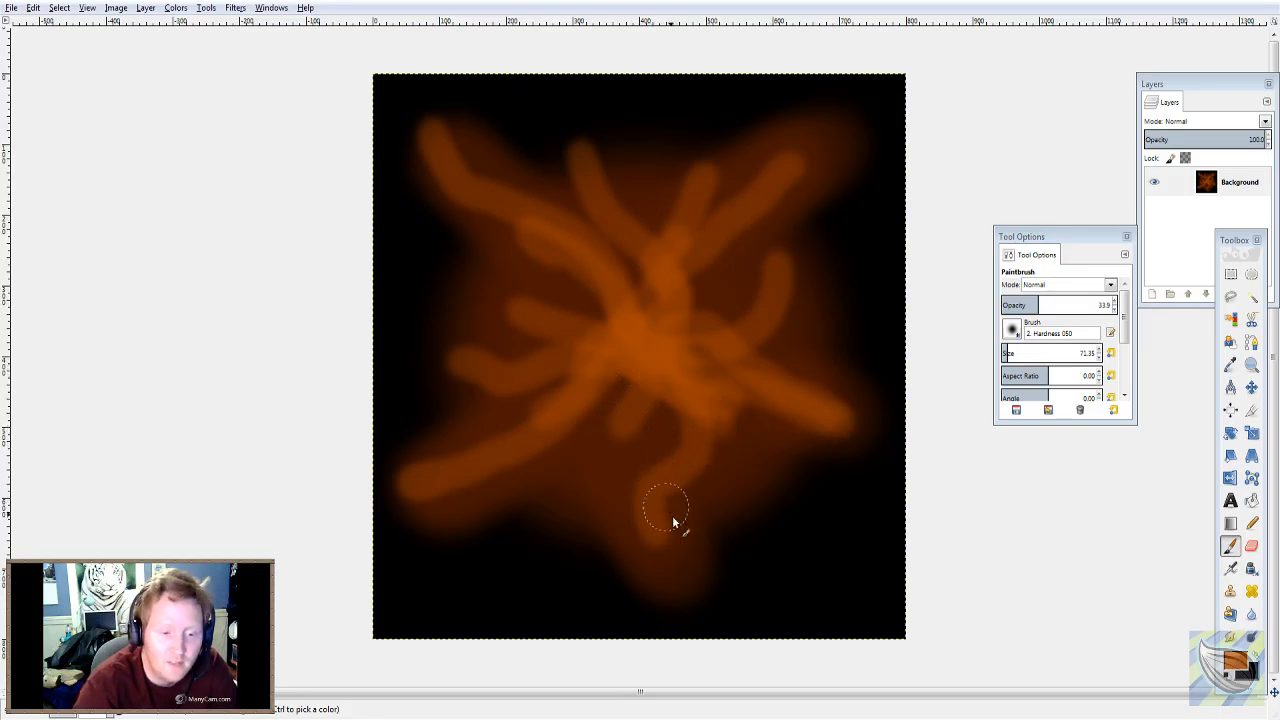
pyautogui.moveTo(677, 517)
pyautogui.mouseDown()
pyautogui.moveTo(684, 565)
pyautogui.moveTo(661, 544)
pyautogui.moveTo(669, 512)
pyautogui.moveTo(683, 571)
pyautogui.mouseUp()
pyautogui.moveTo(565, 436)
pyautogui.mouseDown()
pyautogui.moveTo(459, 459)
pyautogui.moveTo(426, 489)
pyautogui.moveTo(599, 430)
pyautogui.moveTo(662, 341)
pyautogui.moveTo(586, 305)
pyautogui.moveTo(483, 358)
pyautogui.moveTo(467, 351)
pyautogui.moveTo(634, 357)
pyautogui.mouseUp()
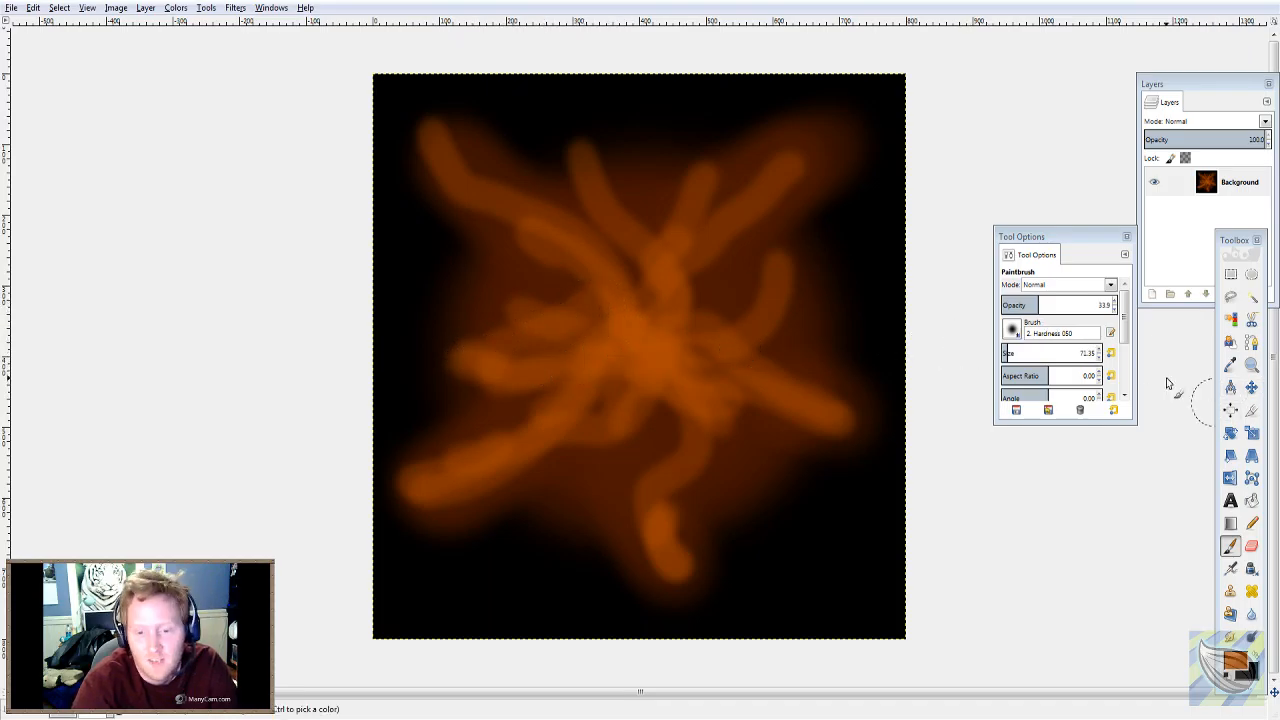
# - Keep the current orange, set the brush size to 226.13 and opacity to 13.9, and softly paint over the glow's center
pyautogui.click(1236, 657)
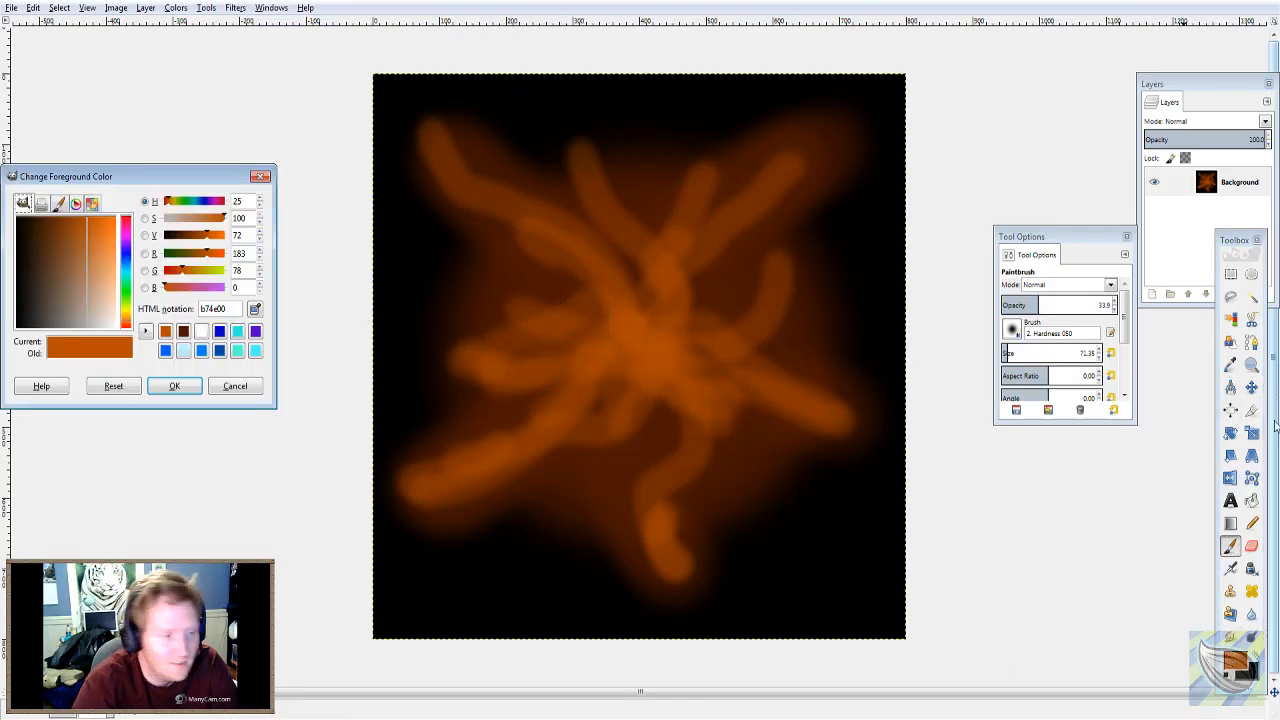
pyautogui.click(174, 386)
pyautogui.click(1022, 352)
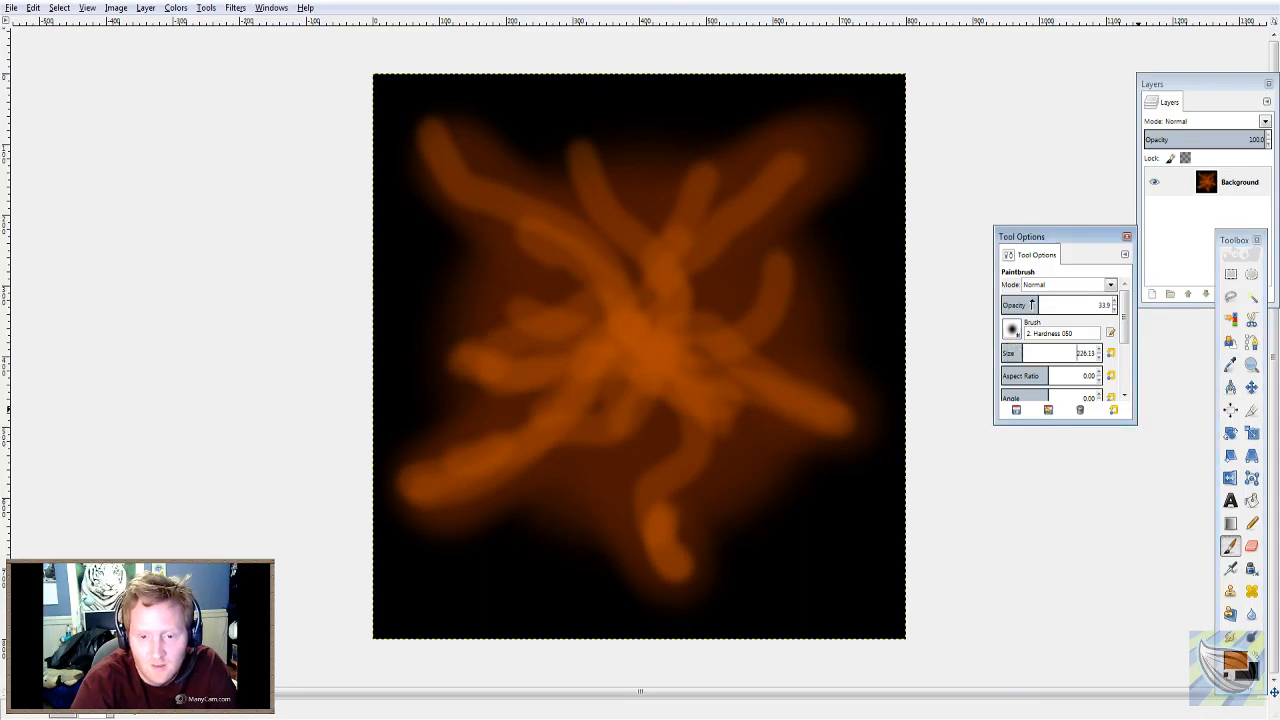
pyautogui.click(1017, 304)
pyautogui.moveTo(645, 323)
pyautogui.mouseDown()
pyautogui.moveTo(669, 335)
pyautogui.moveTo(648, 355)
pyautogui.moveTo(650, 323)
pyautogui.mouseUp()
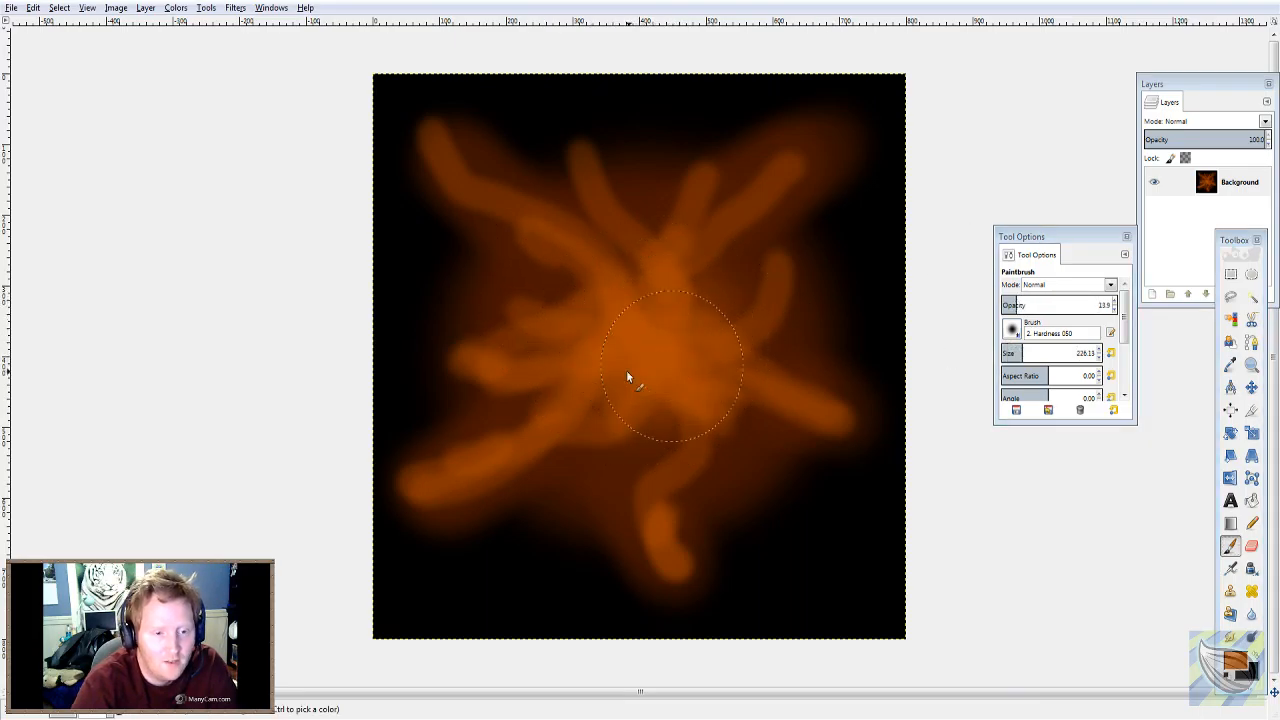
pyautogui.moveTo(626, 370)
pyautogui.mouseDown()
pyautogui.moveTo(718, 328)
pyautogui.moveTo(699, 276)
pyautogui.mouseUp()
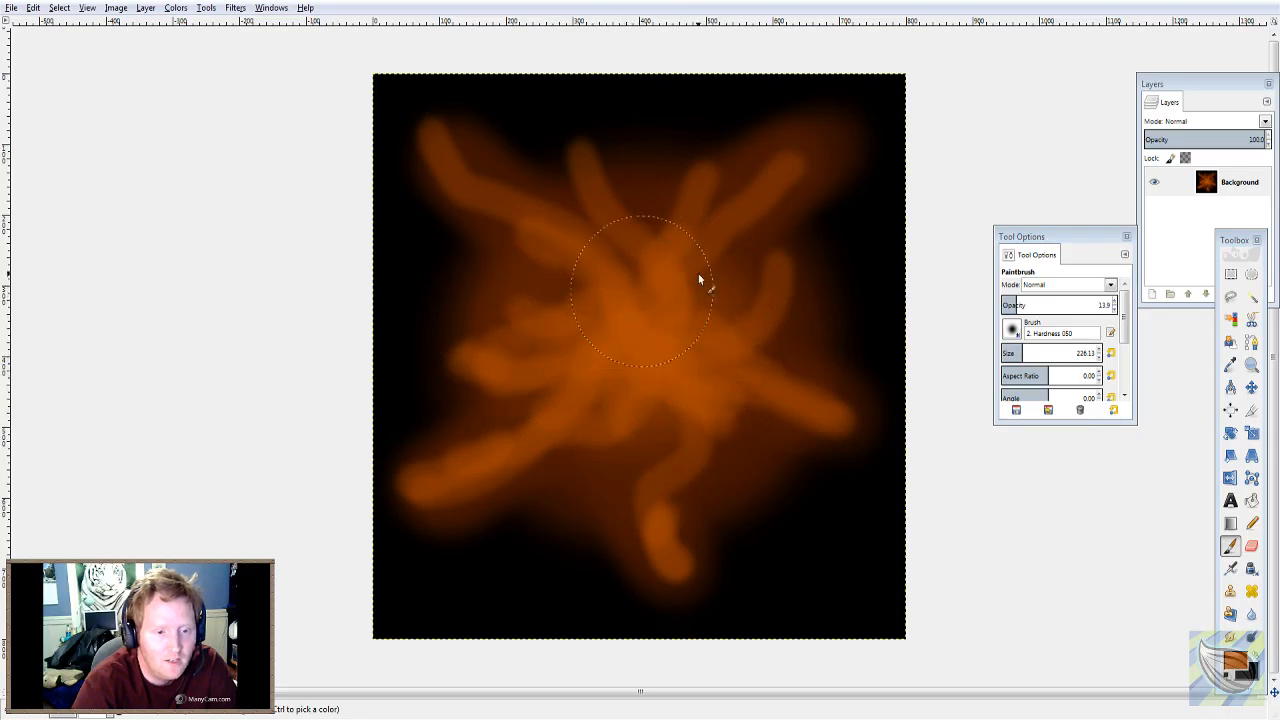
# - Change the foreground color to golden yellow, HTML notation ffc600
pyautogui.click(1212, 662)
pyautogui.click(126, 320)
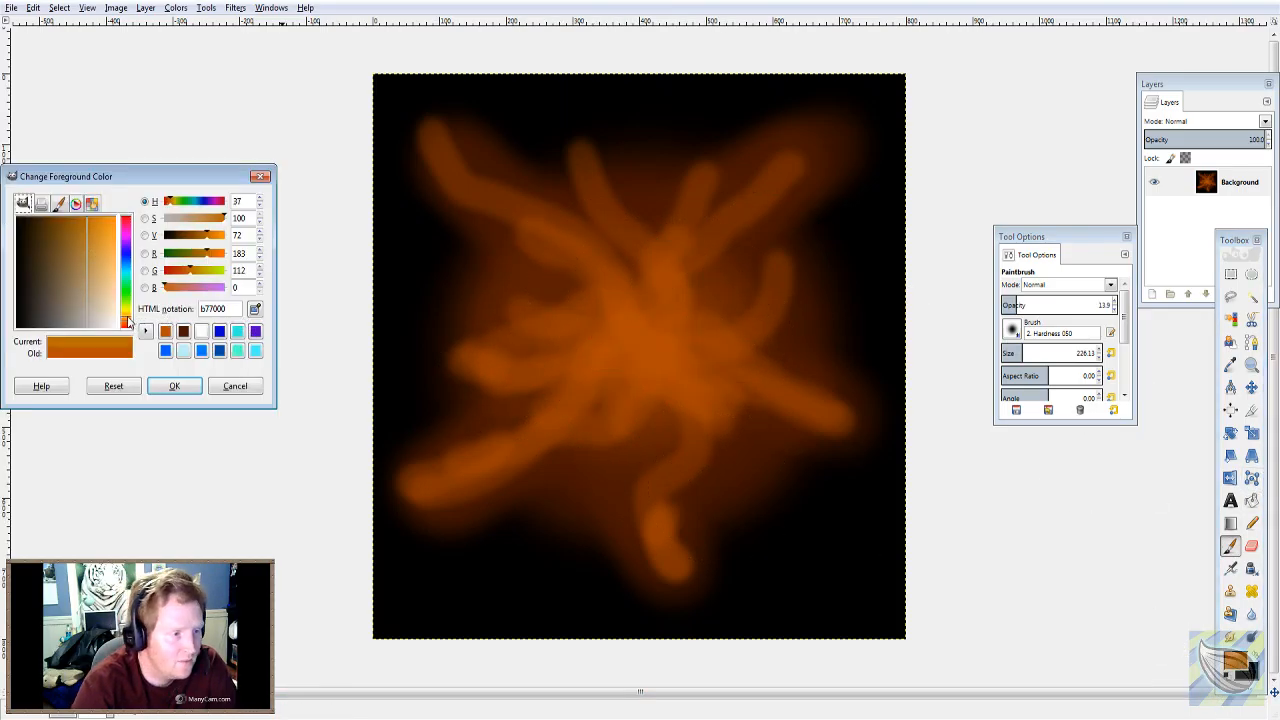
pyautogui.click(97, 249)
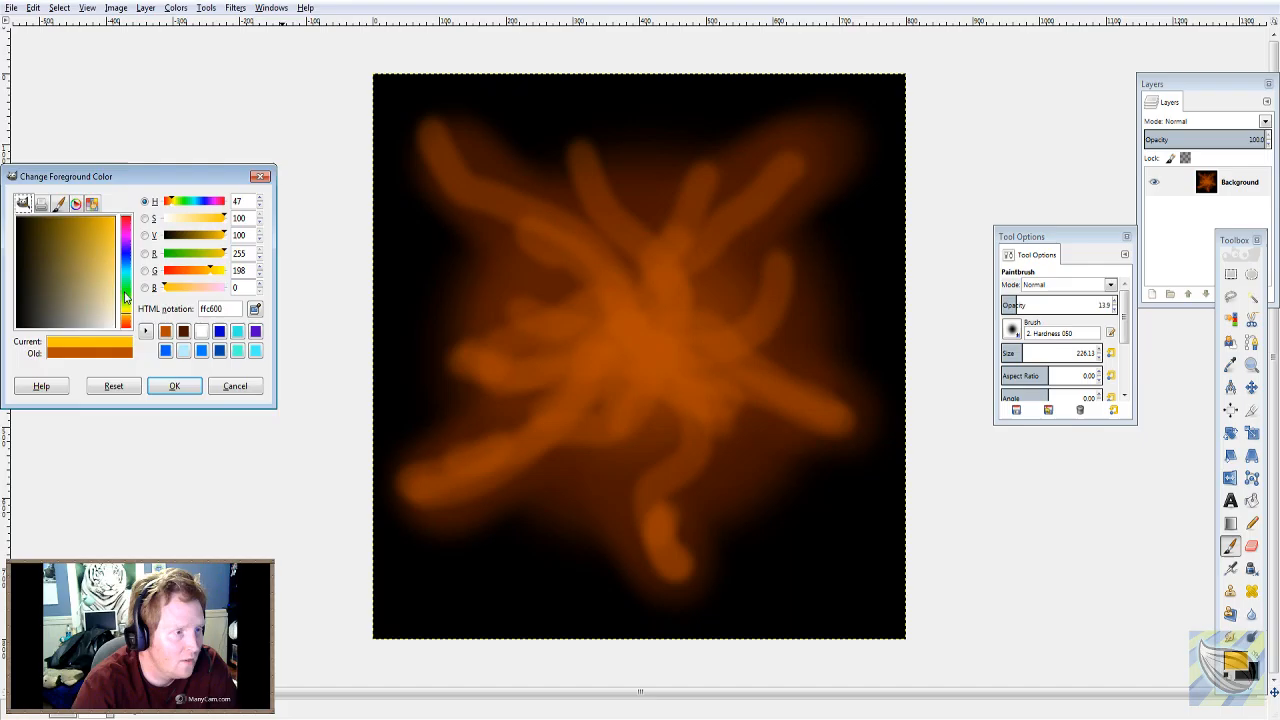
pyautogui.click(174, 386)
# - Paint golden yellow over the glow's center, and trace the upper-right arm inward with the brush at size 64.32
pyautogui.moveTo(630, 350); pyautogui.dragTo(643, 334)
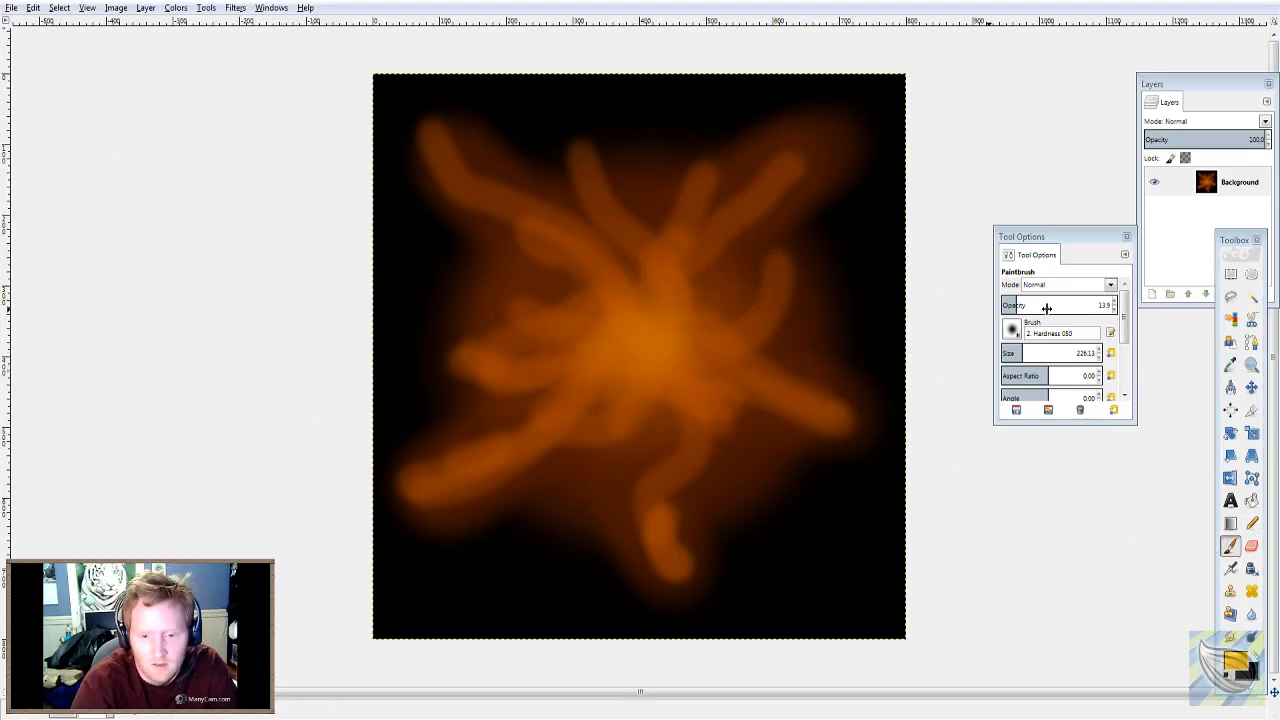
pyautogui.click(1008, 354)
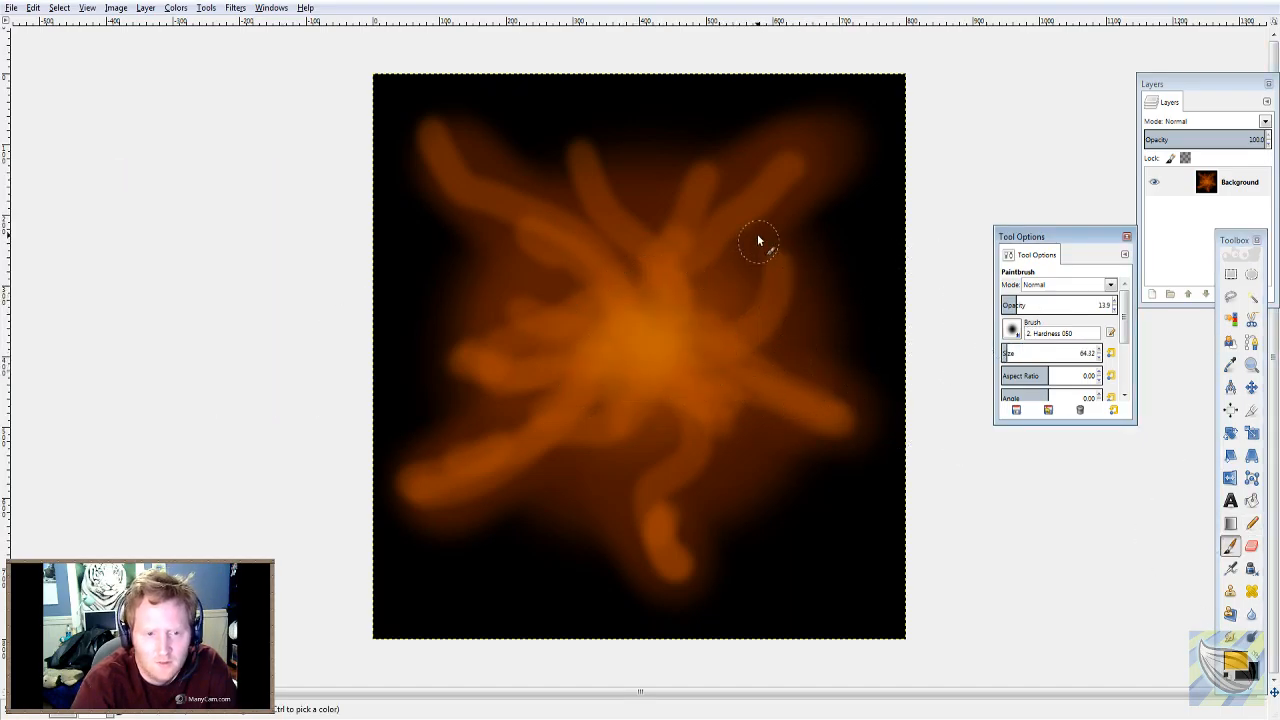
pyautogui.moveTo(765, 210)
pyautogui.mouseDown()
pyautogui.moveTo(694, 249)
pyautogui.moveTo(640, 303)
pyautogui.moveTo(634, 330)
pyautogui.mouseUp()
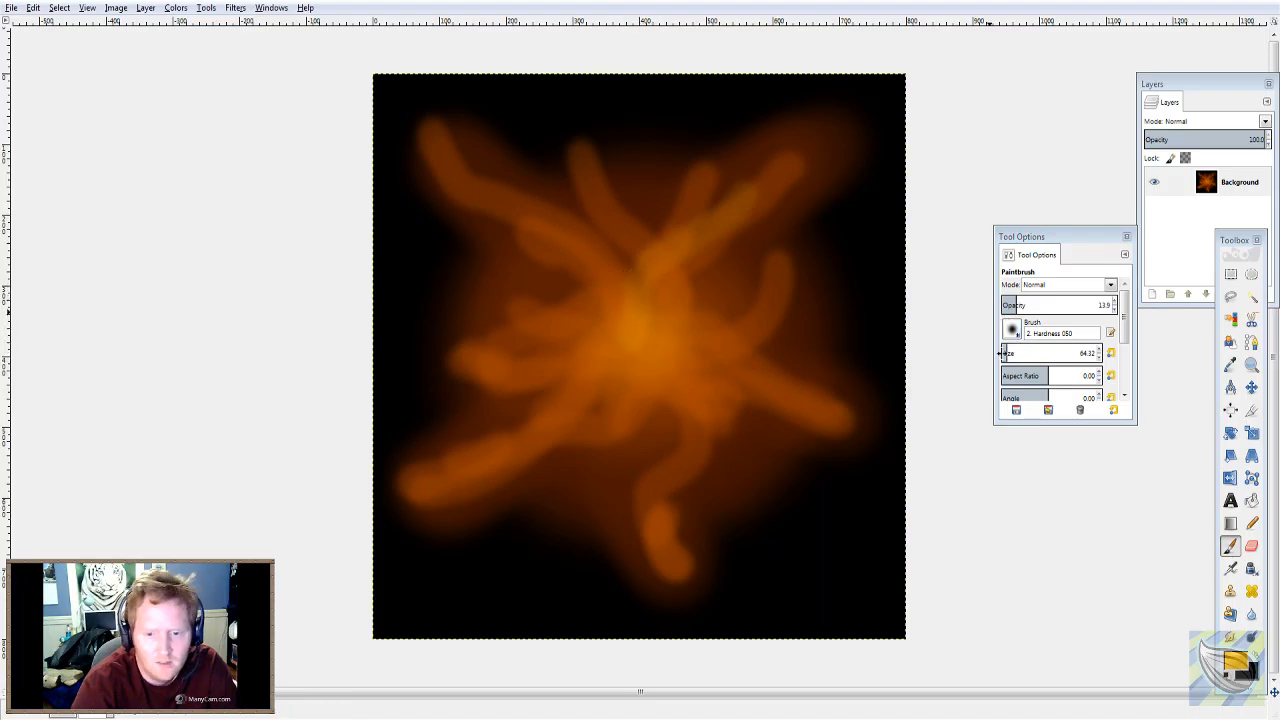
# - Set the brush size to 29.14 and paint thin golden veins along the arms toward the center
pyautogui.click(1007, 353)
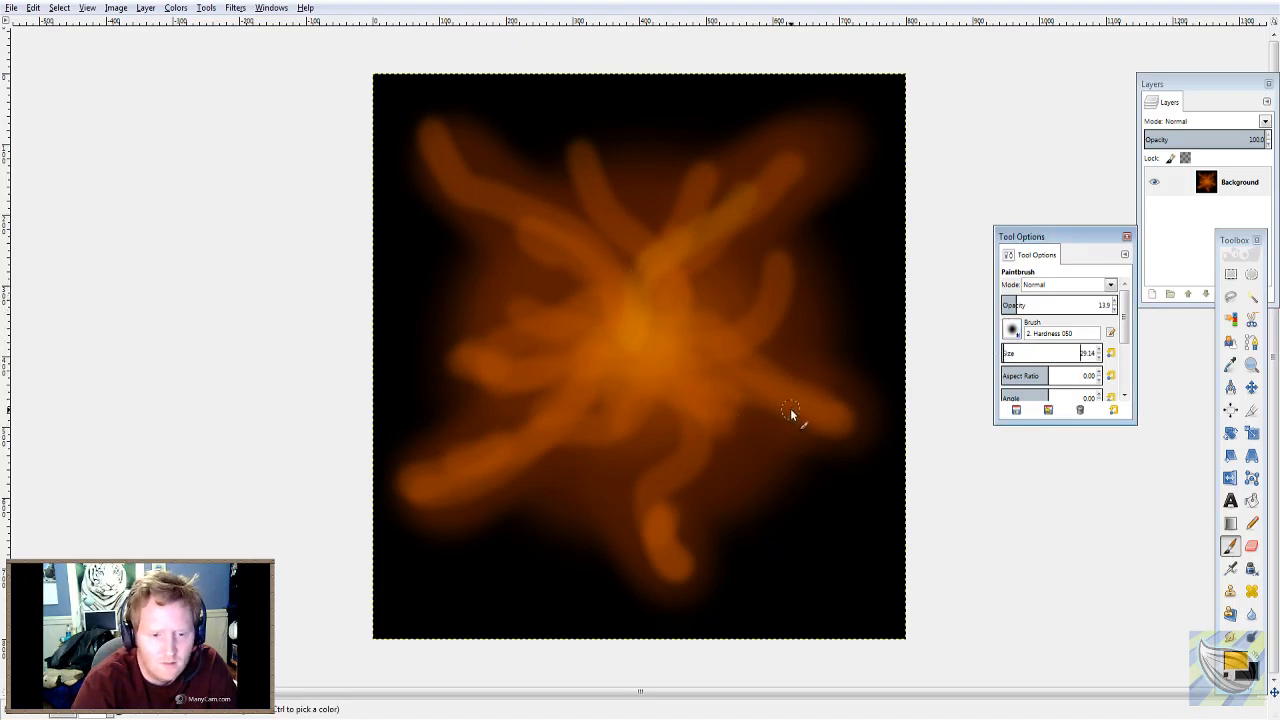
pyautogui.moveTo(790, 408); pyautogui.dragTo(643, 342)
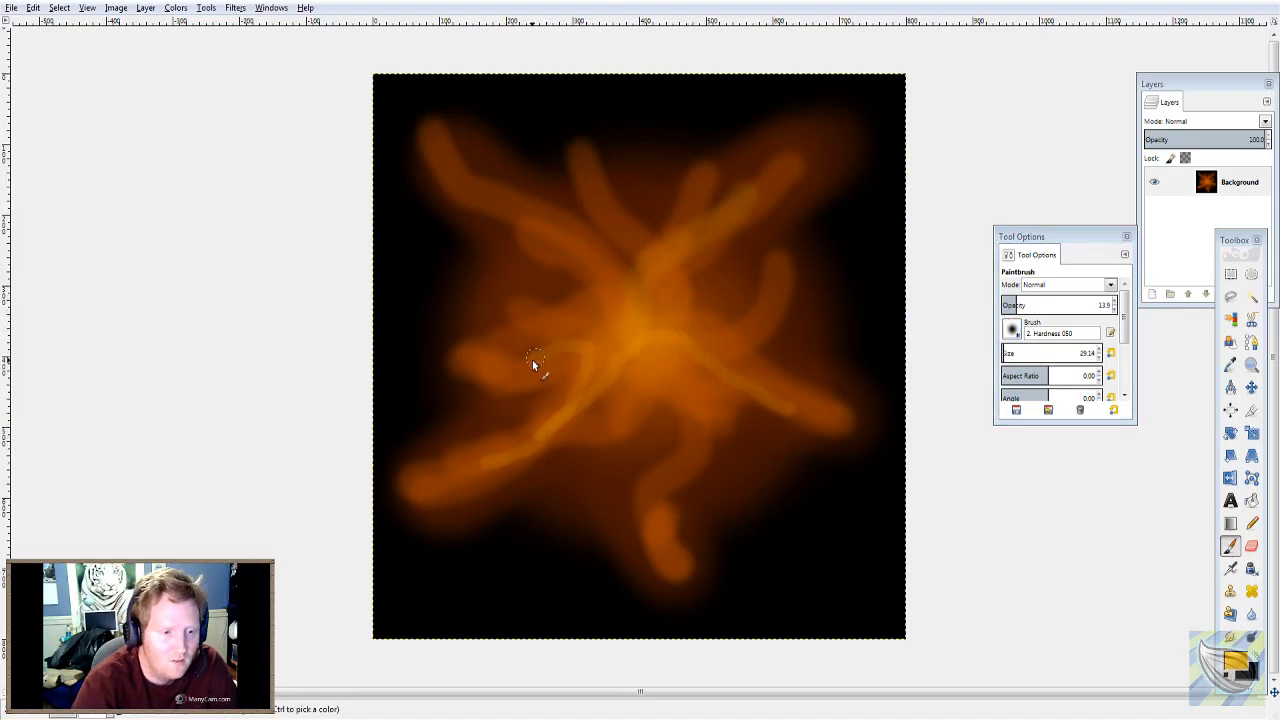
pyautogui.moveTo(502, 372); pyautogui.dragTo(442, 343)
pyautogui.moveTo(427, 156); pyautogui.dragTo(614, 312)
pyautogui.moveTo(605, 187); pyautogui.dragTo(645, 255)
pyautogui.moveTo(741, 212); pyautogui.dragTo(636, 300)
pyautogui.moveTo(765, 281)
pyautogui.mouseDown()
pyautogui.moveTo(611, 344)
pyautogui.moveTo(484, 473)
pyautogui.mouseUp()
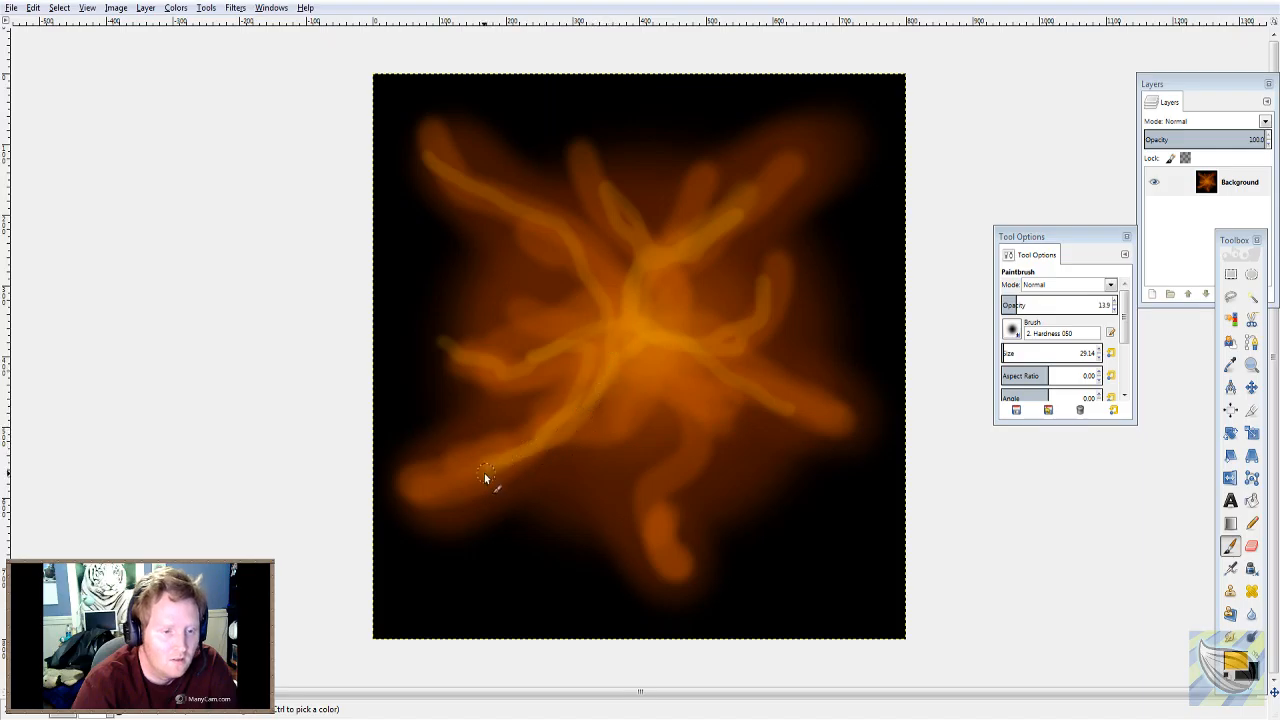
pyautogui.moveTo(641, 408); pyautogui.dragTo(598, 508)
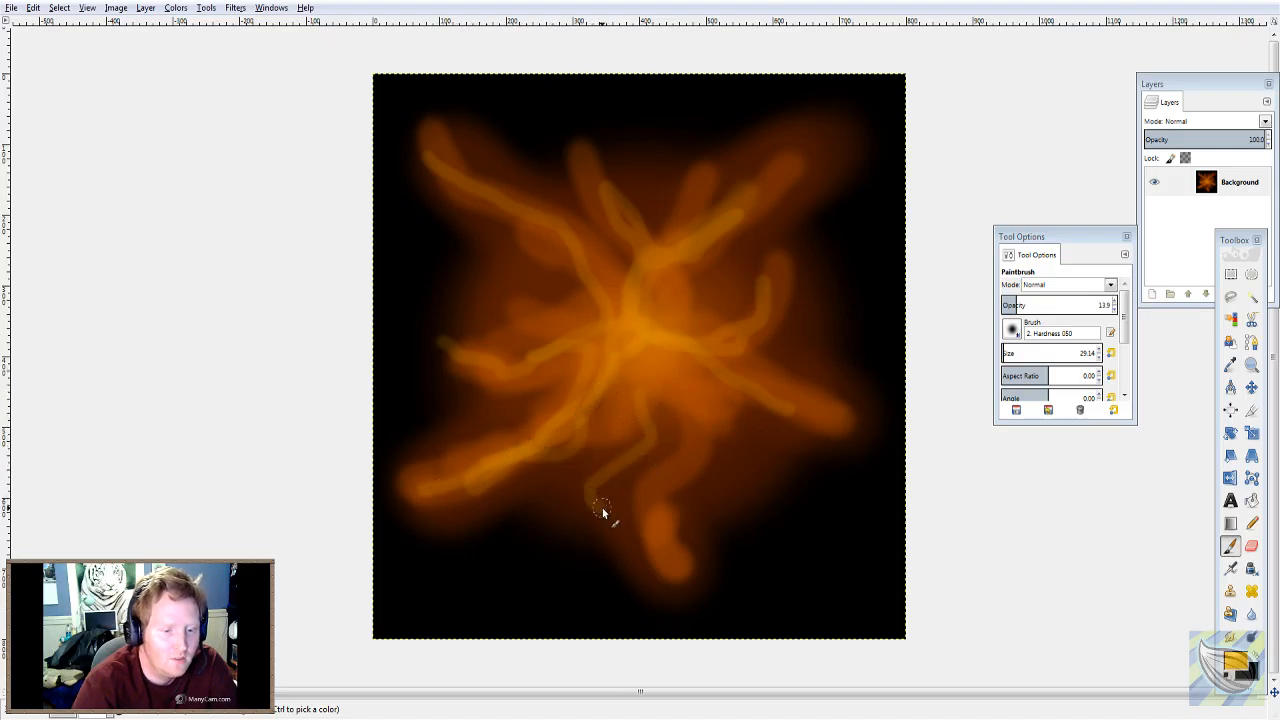
# - Set the brush to size 64.32 and opacity 41.2, and paint stronger golden strokes over the center and several arms
pyautogui.click(1007, 348)
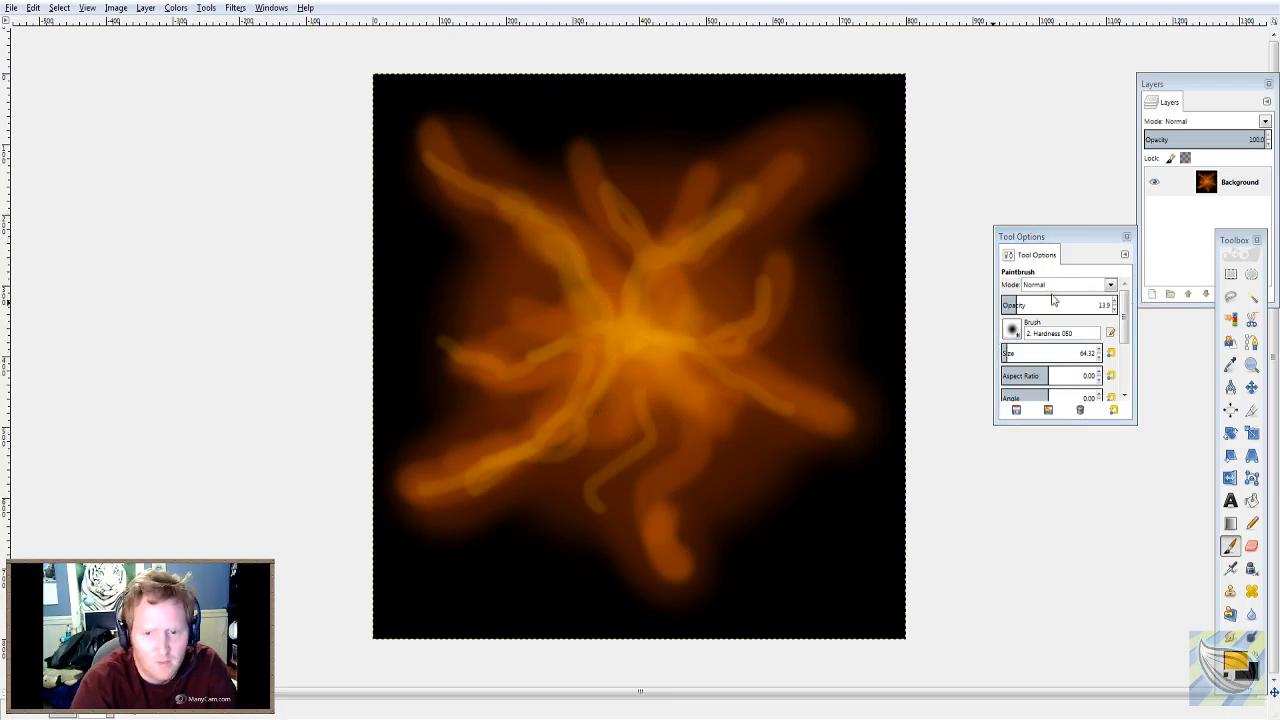
pyautogui.click(1046, 304)
pyautogui.moveTo(660, 355)
pyautogui.mouseDown()
pyautogui.moveTo(621, 362)
pyautogui.moveTo(650, 325)
pyautogui.moveTo(631, 333)
pyautogui.moveTo(629, 378)
pyautogui.moveTo(662, 441)
pyautogui.moveTo(609, 394)
pyautogui.moveTo(568, 387)
pyautogui.moveTo(500, 465)
pyautogui.mouseUp()
pyautogui.moveTo(542, 232); pyautogui.dragTo(458, 243)
pyautogui.moveTo(655, 278); pyautogui.dragTo(651, 200)
pyautogui.moveTo(766, 346); pyautogui.dragTo(790, 320)
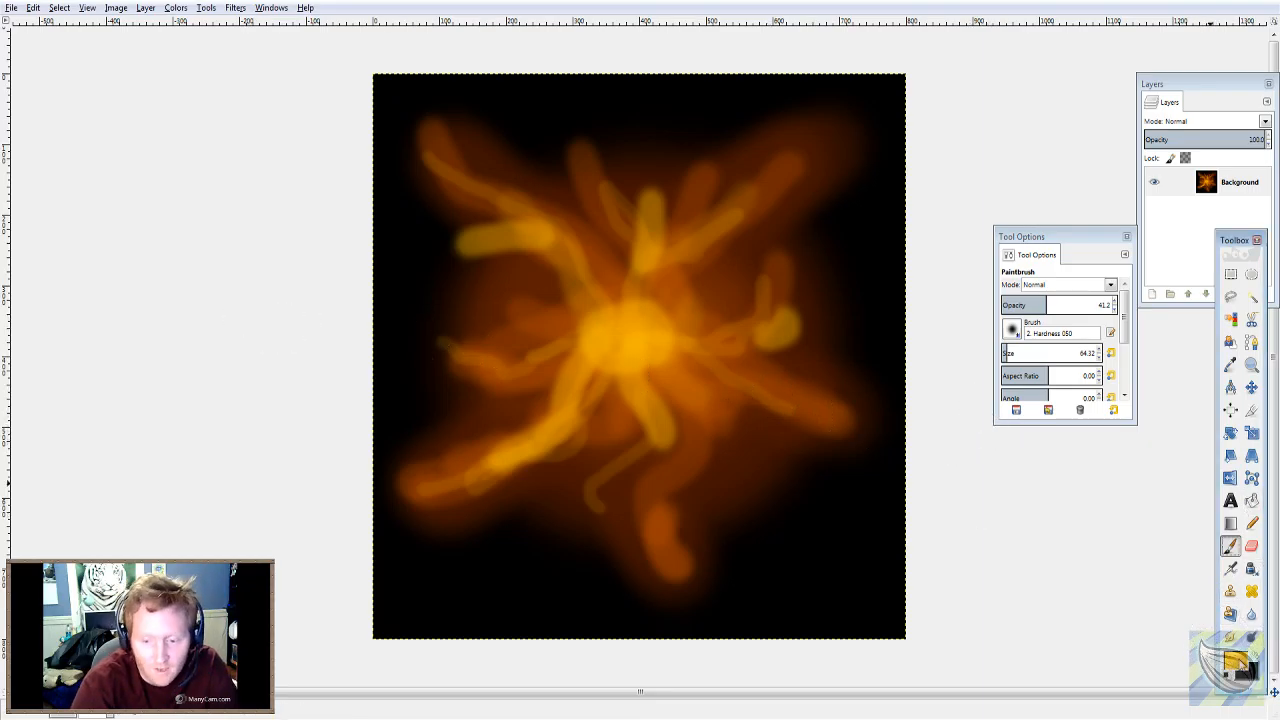
# - Change the foreground color to a bright yellow with hue 58
pyautogui.click(1235, 660)
pyautogui.click(126, 311)
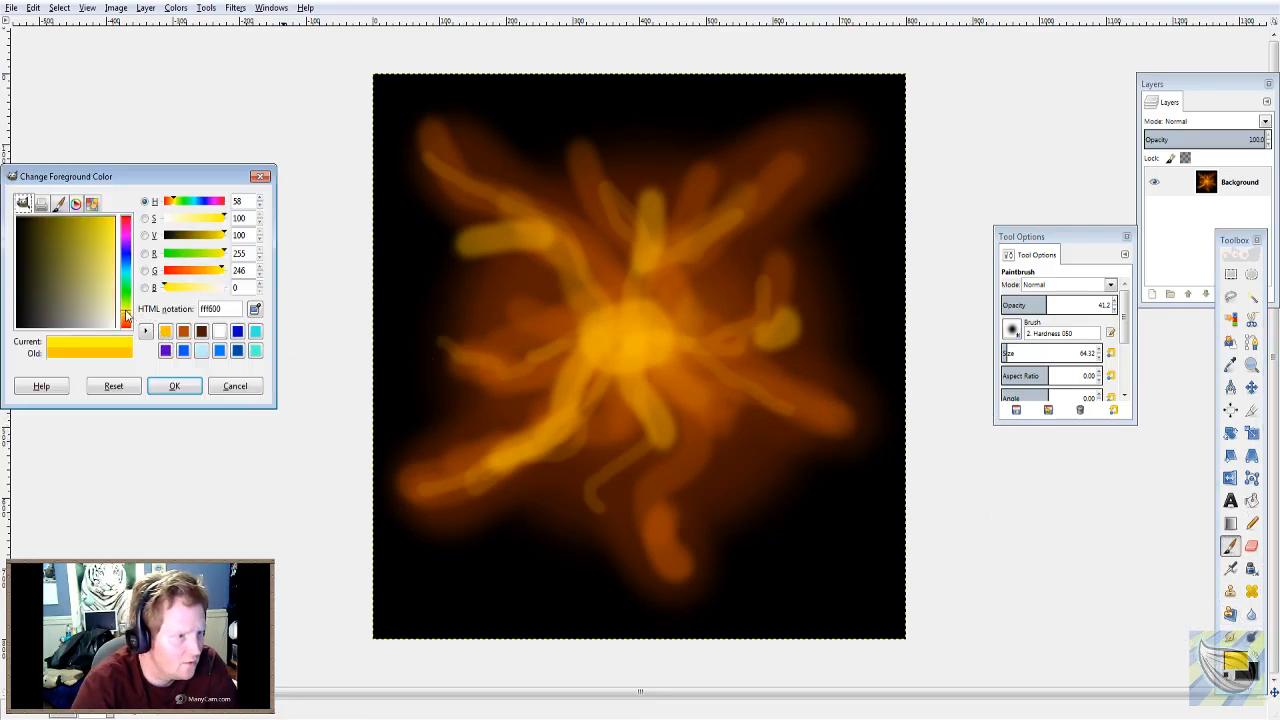
pyautogui.click(112, 226)
pyautogui.click(184, 382)
# - Paint bright yellow over the center, and add short yellow accents on the upper arms and the bottom arm
pyautogui.moveTo(608, 340)
pyautogui.mouseDown()
pyautogui.moveTo(649, 338)
pyautogui.moveTo(612, 317)
pyautogui.moveTo(680, 335)
pyautogui.mouseUp()
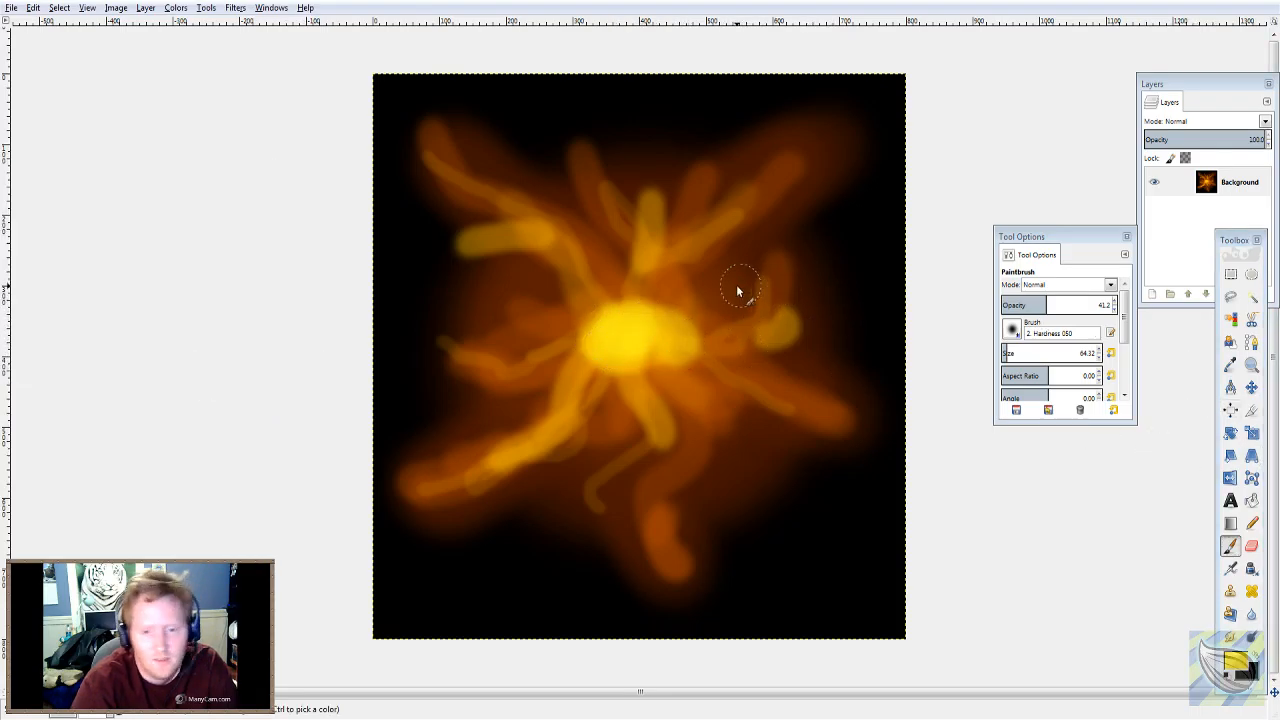
pyautogui.moveTo(722, 258); pyautogui.dragTo(625, 325)
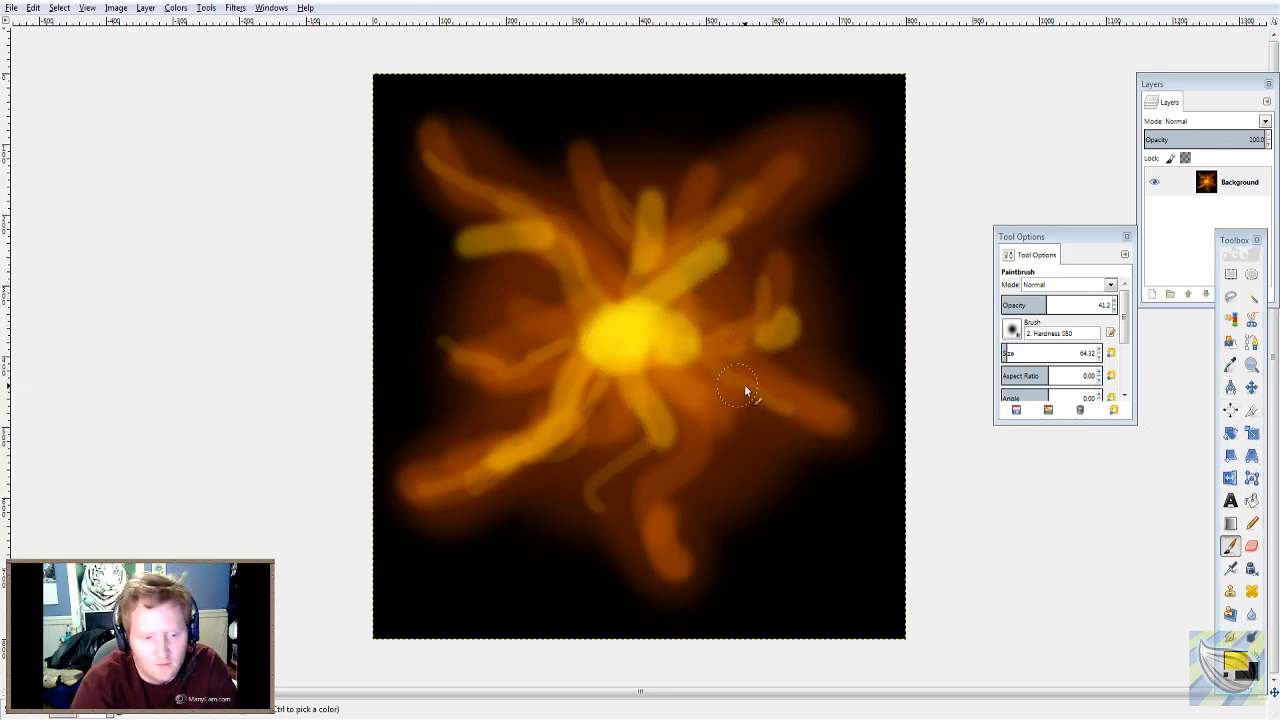
pyautogui.click(662, 520)
pyautogui.moveTo(580, 140); pyautogui.dragTo(630, 228)
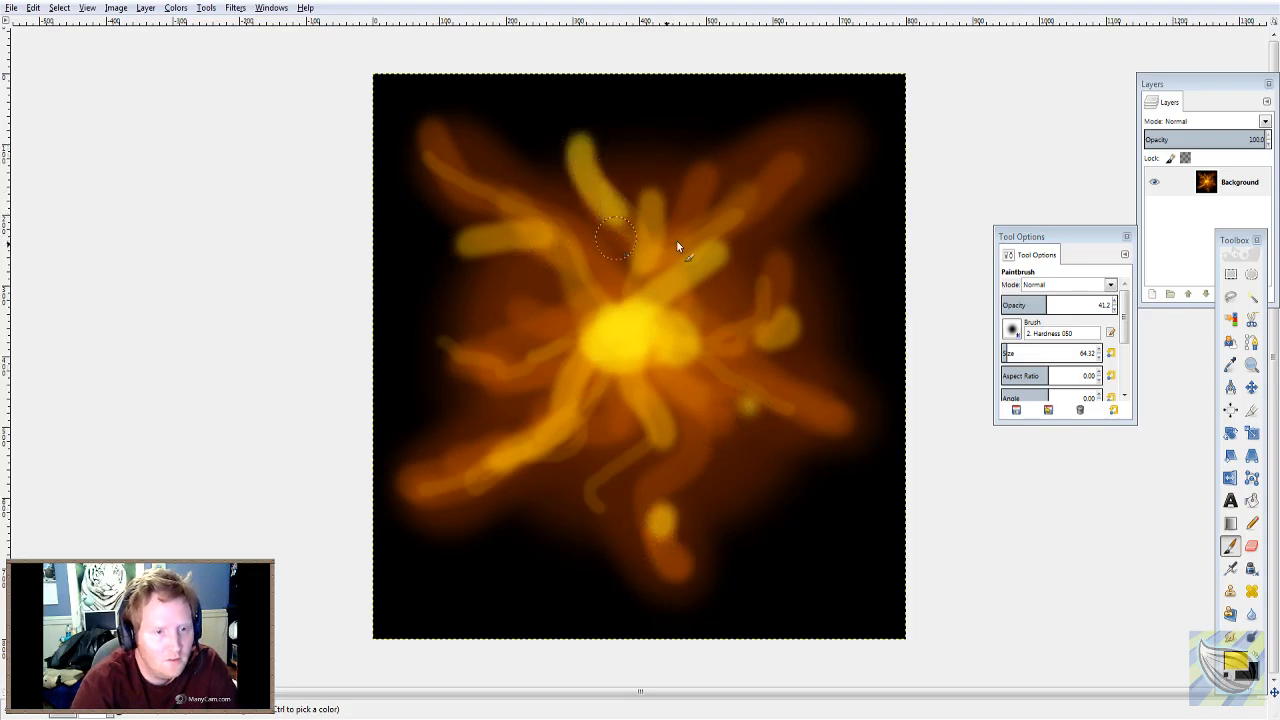
pyautogui.moveTo(774, 125); pyautogui.dragTo(771, 190)
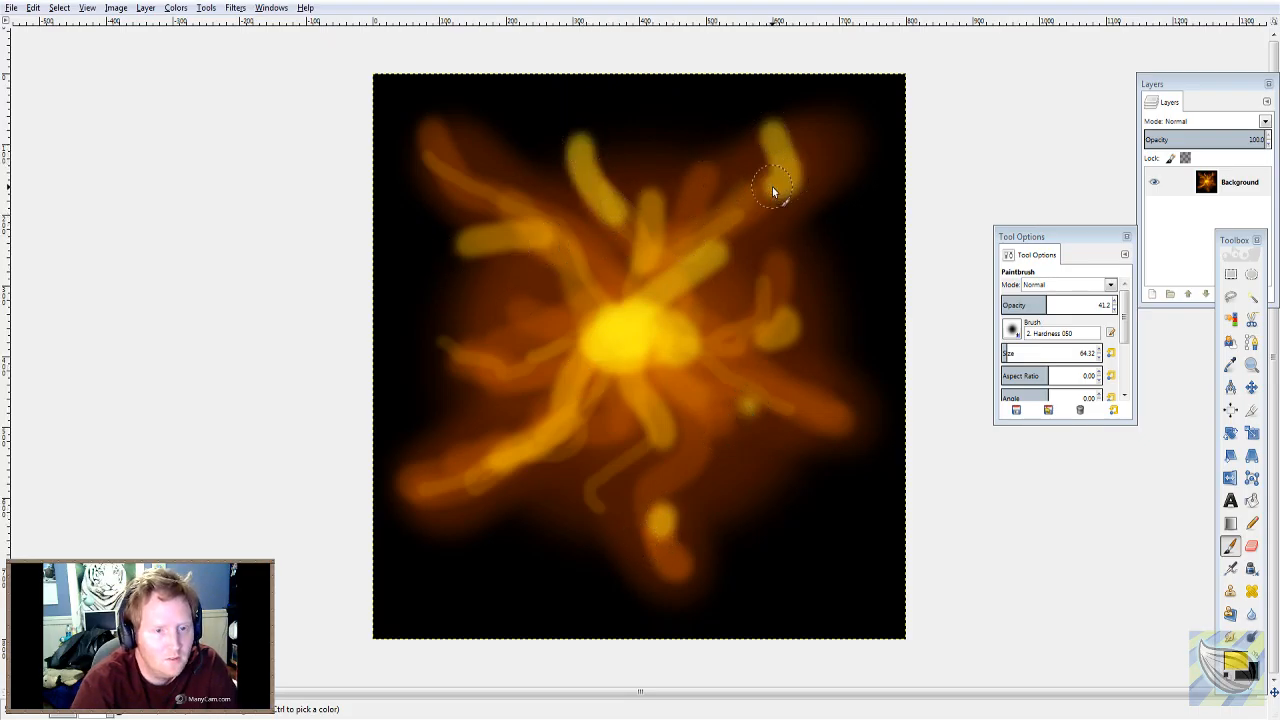
# - Pick the brownish orange from the lower-right arm and paint branches at the lower right, lower left, left and top of the glow
pyautogui.keyDown('ctrl'); pyautogui.click(797, 387); pyautogui.keyUp('ctrl')
pyautogui.moveTo(768, 428)
pyautogui.mouseDown()
pyautogui.moveTo(754, 529)
pyautogui.moveTo(812, 548)
pyautogui.moveTo(734, 535)
pyautogui.mouseUp()
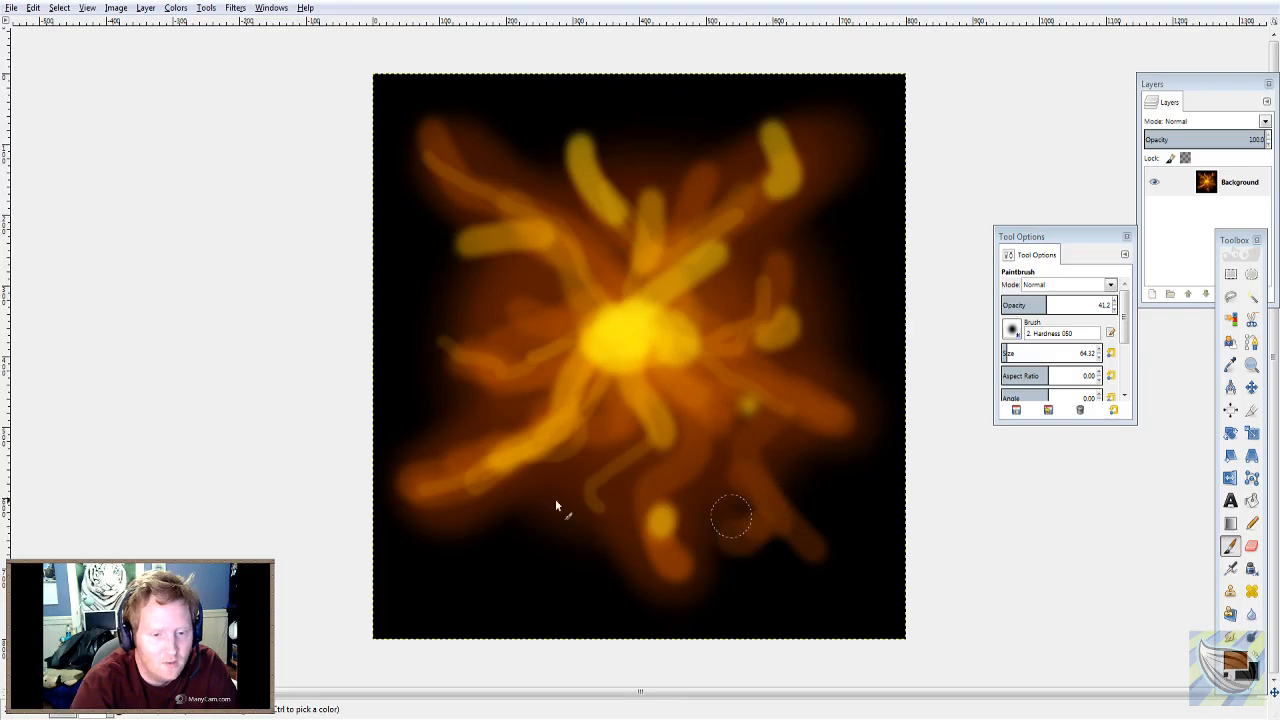
pyautogui.moveTo(503, 574)
pyautogui.mouseDown()
pyautogui.moveTo(530, 522)
pyautogui.moveTo(526, 563)
pyautogui.moveTo(664, 420)
pyautogui.mouseUp()
pyautogui.moveTo(480, 321)
pyautogui.mouseDown()
pyautogui.moveTo(434, 318)
pyautogui.moveTo(439, 294)
pyautogui.moveTo(394, 274)
pyautogui.mouseUp()
pyautogui.moveTo(555, 146)
pyautogui.mouseDown()
pyautogui.moveTo(555, 163)
pyautogui.moveTo(570, 102)
pyautogui.mouseUp()
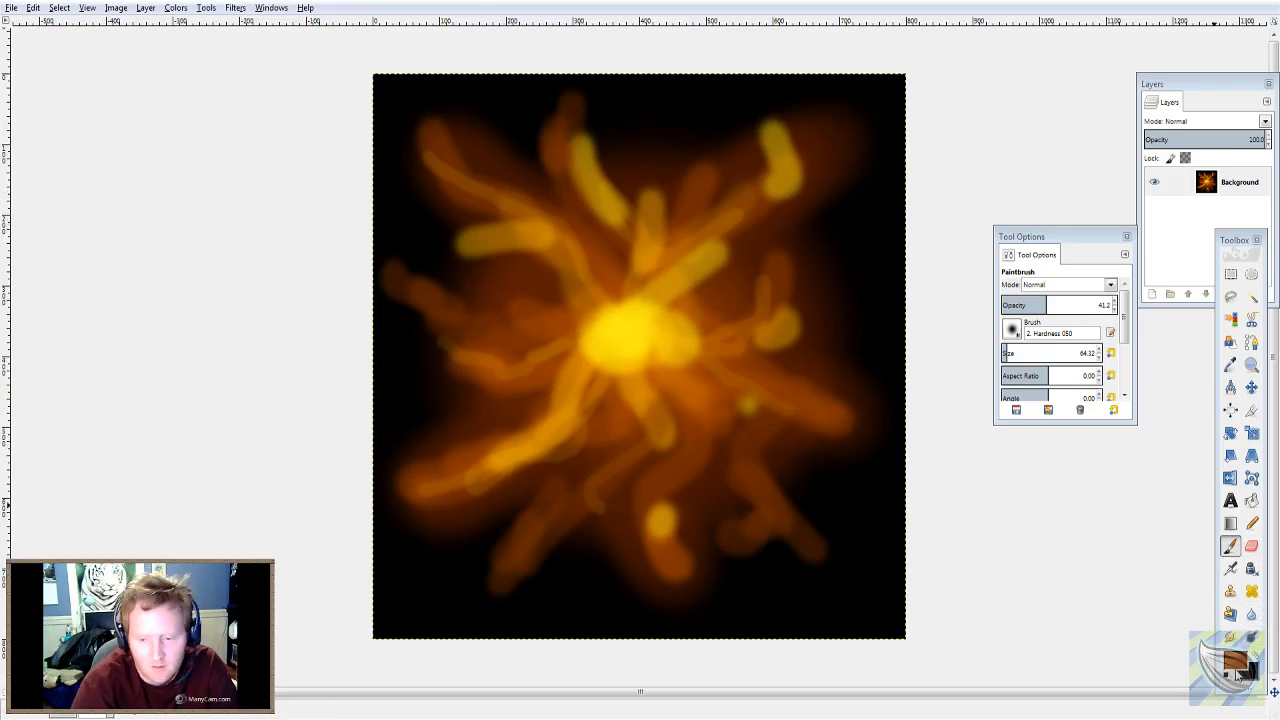
# - Change the foreground color to orange, HTML notation ff9600, and paint curved strokes at the left, upper right and lower left
pyautogui.click(1238, 670)
pyautogui.click(124, 321)
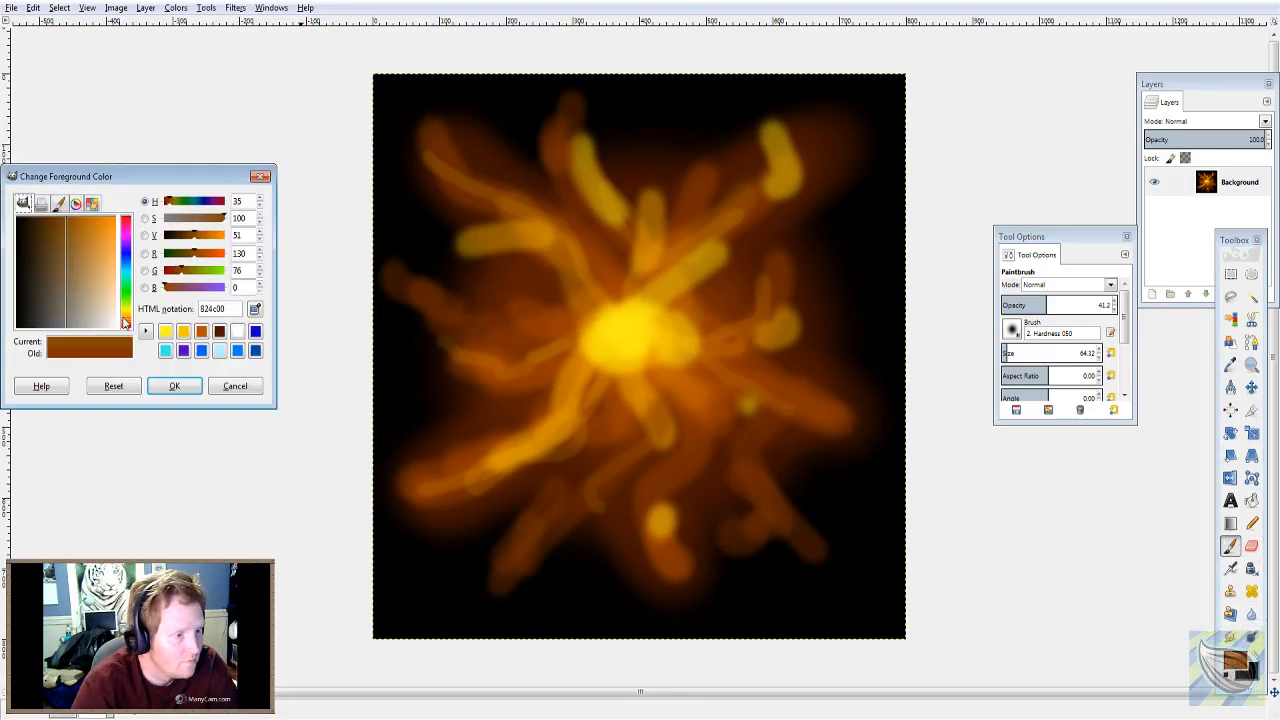
pyautogui.click(174, 386)
pyautogui.moveTo(543, 263)
pyautogui.mouseDown()
pyautogui.moveTo(457, 314)
pyautogui.moveTo(400, 290)
pyautogui.mouseUp()
pyautogui.moveTo(686, 209)
pyautogui.mouseDown()
pyautogui.moveTo(746, 230)
pyautogui.moveTo(625, 394)
pyautogui.moveTo(557, 414)
pyautogui.moveTo(512, 549)
pyautogui.moveTo(571, 586)
pyautogui.mouseUp()
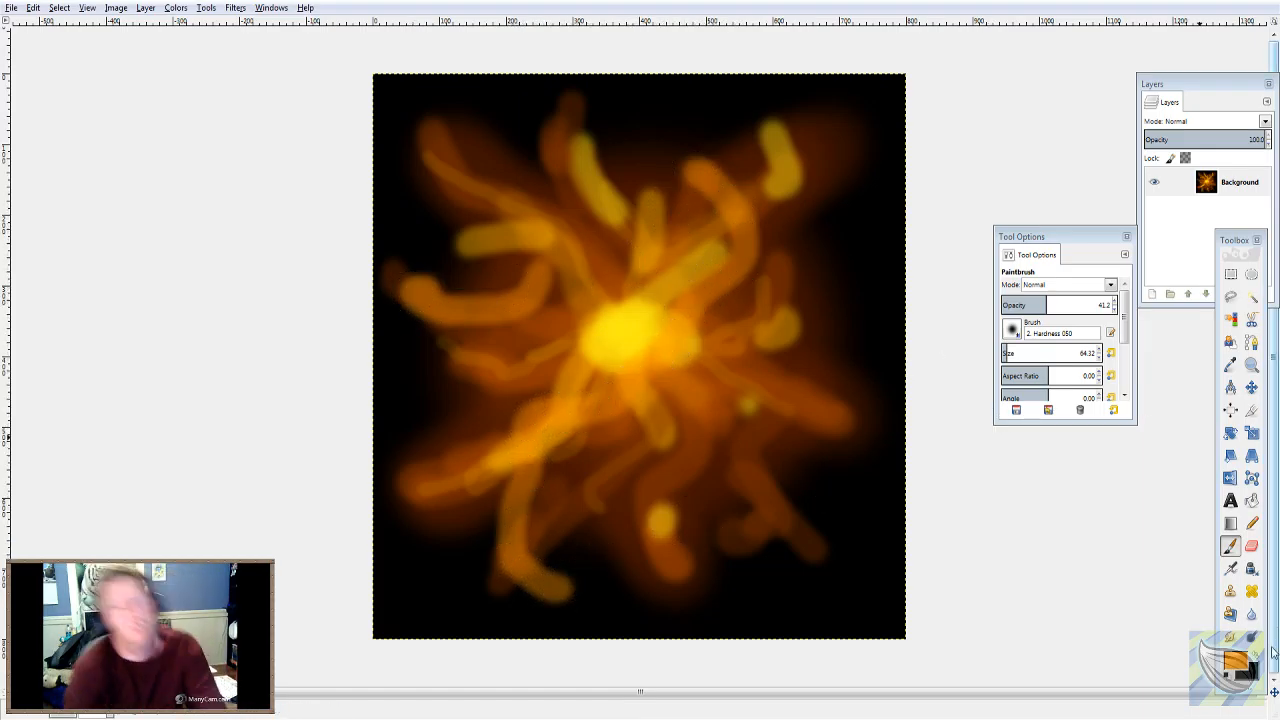
# - Change the foreground color to a pale yellow and paint a winding stroke from the upper left across the center to the lower right
pyautogui.click(1237, 660)
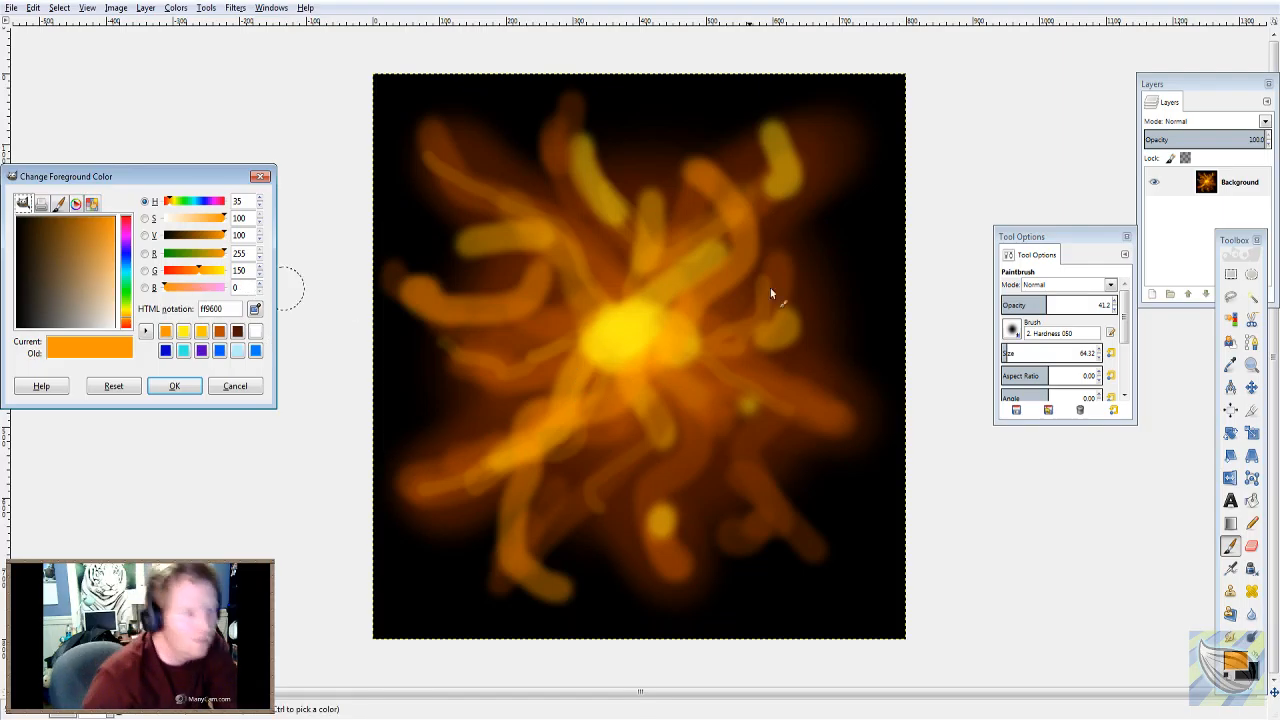
pyautogui.moveTo(125, 318); pyautogui.dragTo(125, 310)
pyautogui.click(113, 266)
pyautogui.click(175, 386)
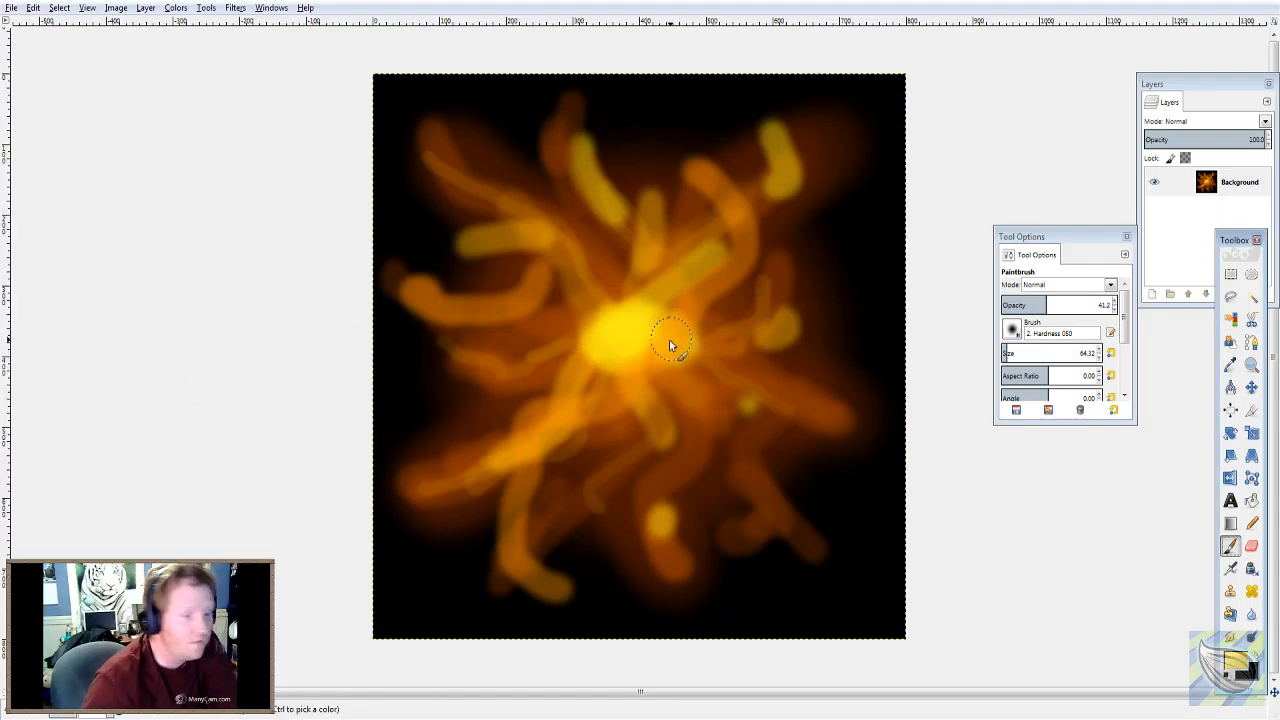
pyautogui.moveTo(589, 248)
pyautogui.mouseDown()
pyautogui.moveTo(696, 370)
pyautogui.moveTo(732, 436)
pyautogui.mouseUp()
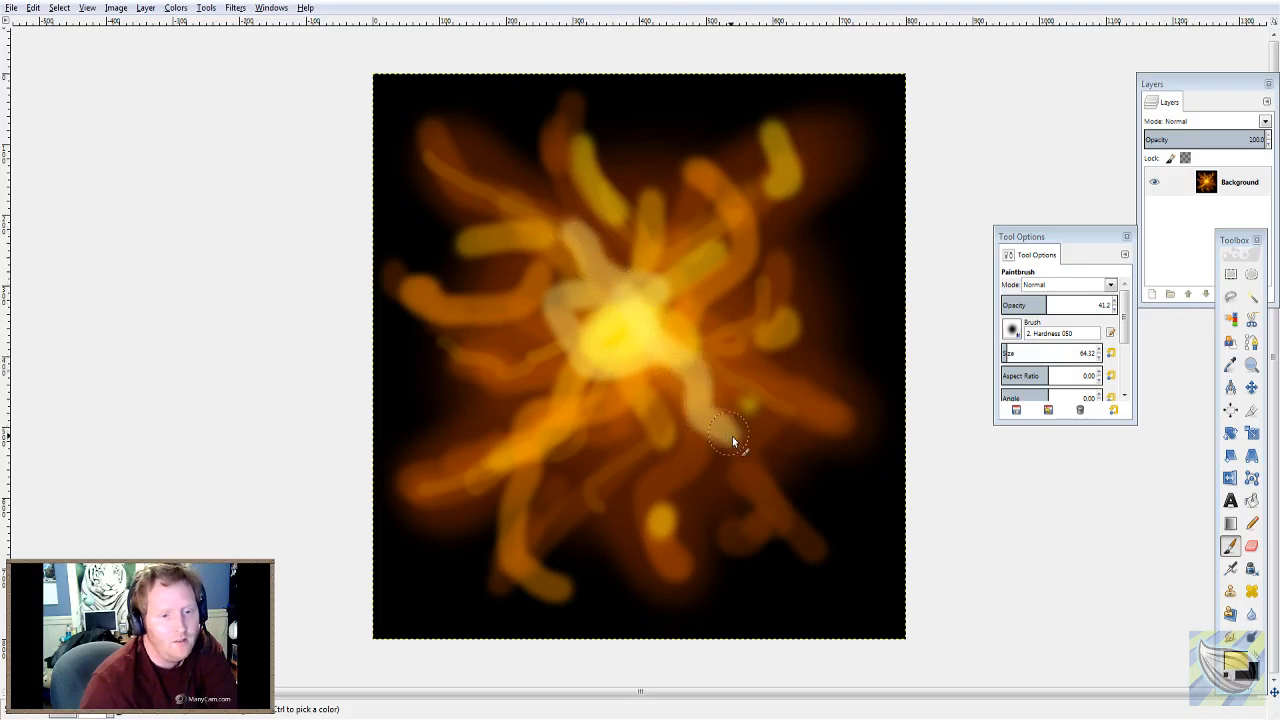
# - Change the foreground color to white, set the brush size to 141.70, and paint over the center of the burst
pyautogui.click(1237, 660)
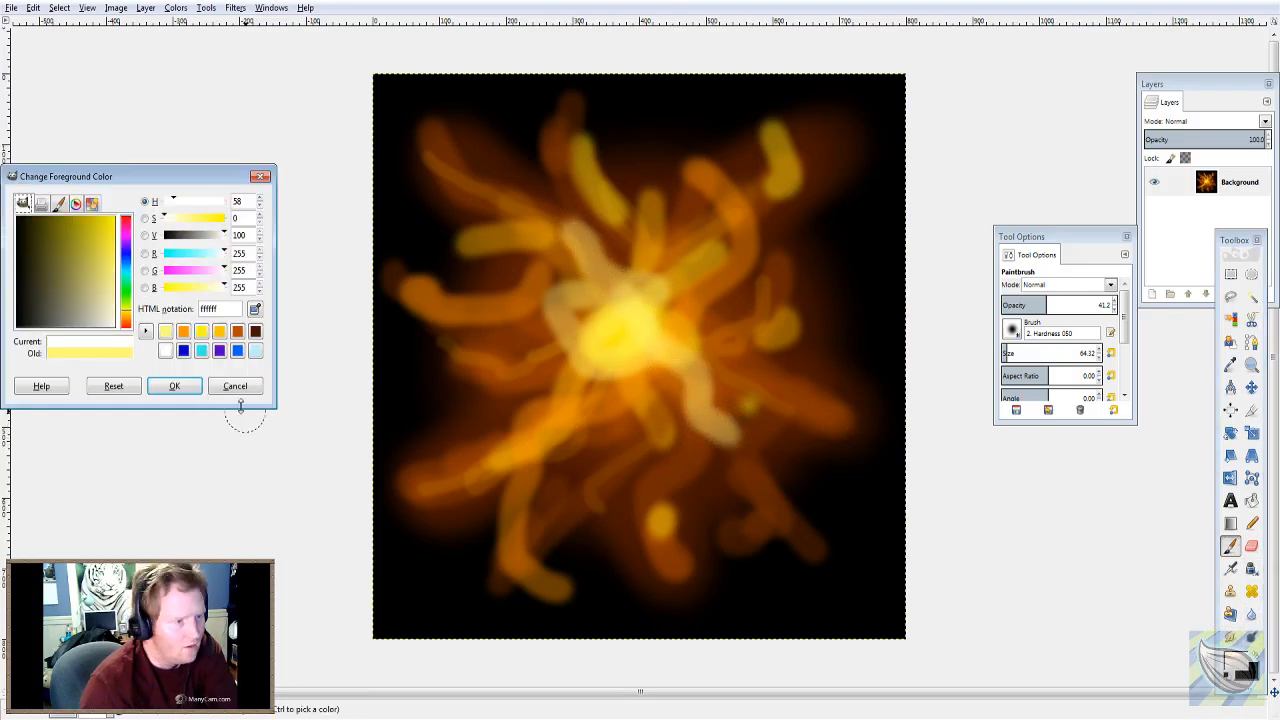
pyautogui.click(174, 386)
pyautogui.click(1013, 353)
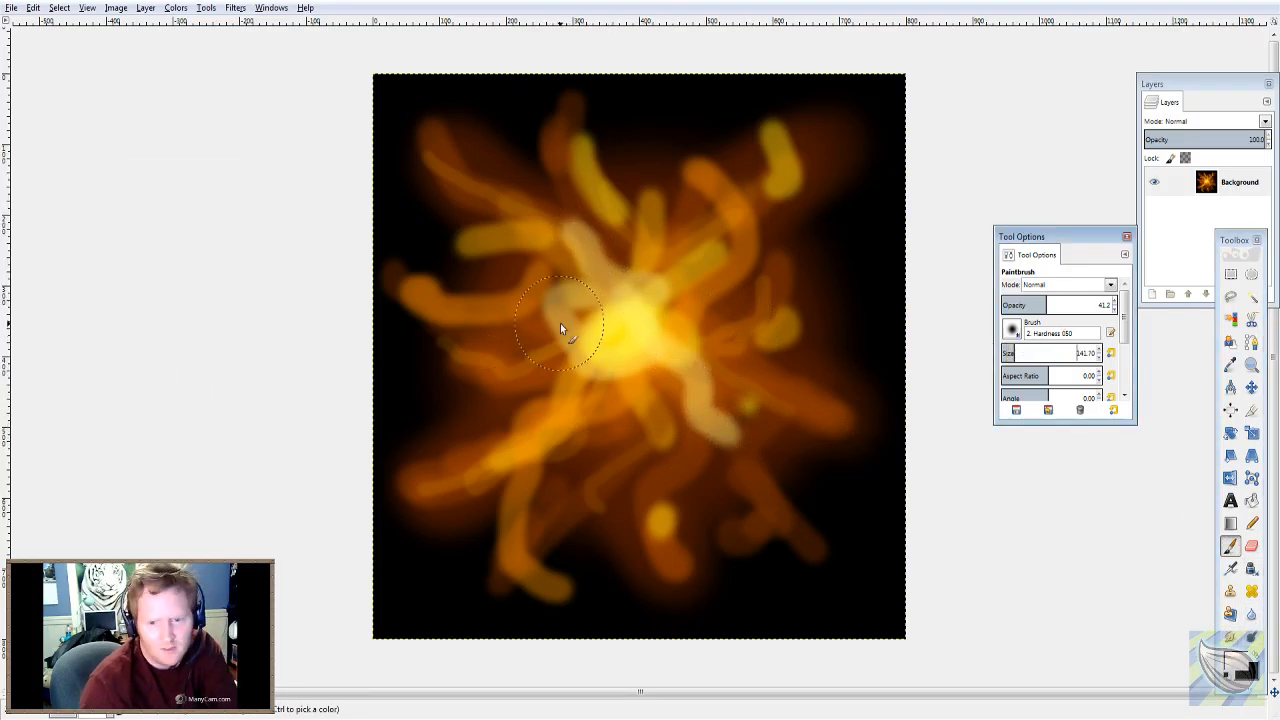
pyautogui.moveTo(606, 339)
pyautogui.mouseDown()
pyautogui.moveTo(638, 312)
pyautogui.moveTo(642, 328)
pyautogui.moveTo(612, 330)
pyautogui.moveTo(639, 357)
pyautogui.moveTo(617, 380)
pyautogui.moveTo(603, 350)
pyautogui.moveTo(619, 340)
pyautogui.moveTo(678, 335)
pyautogui.mouseUp()
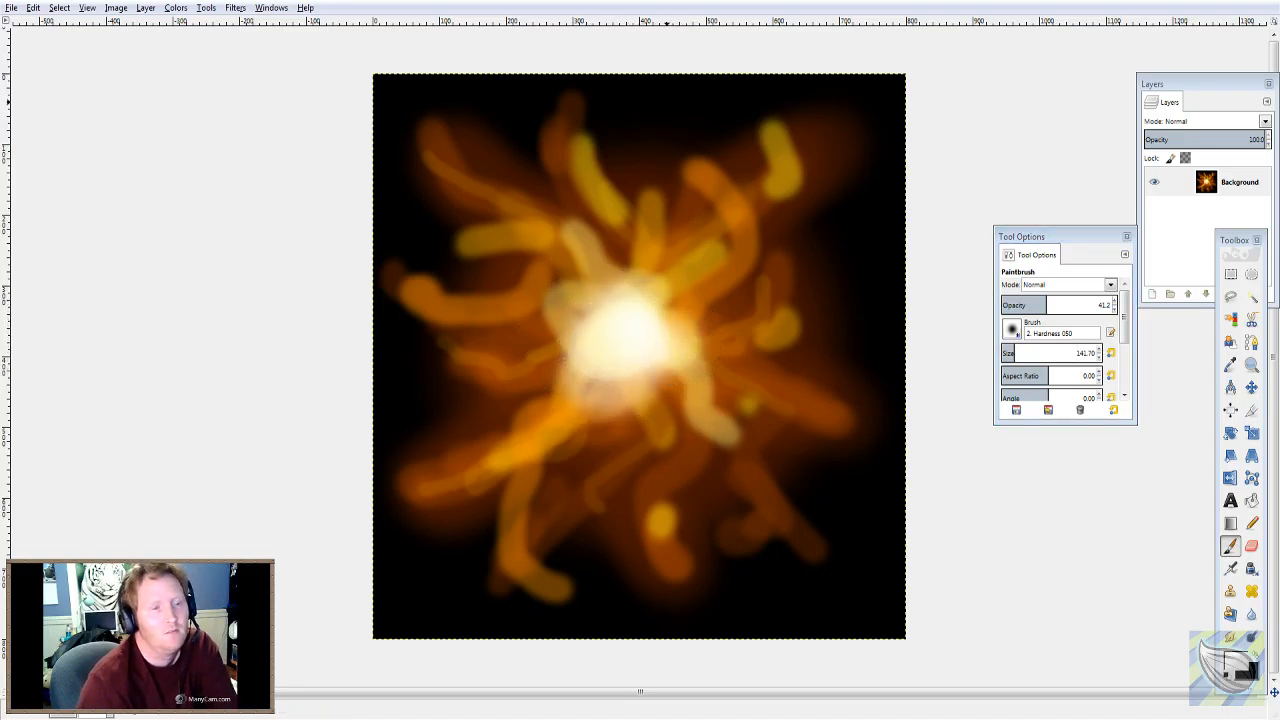
# - Apply a Gaussian Blur to the painting with a horizontal radius of 33 px and the RLE method
pyautogui.click(235, 7)
pyautogui.moveTo(268, 92)
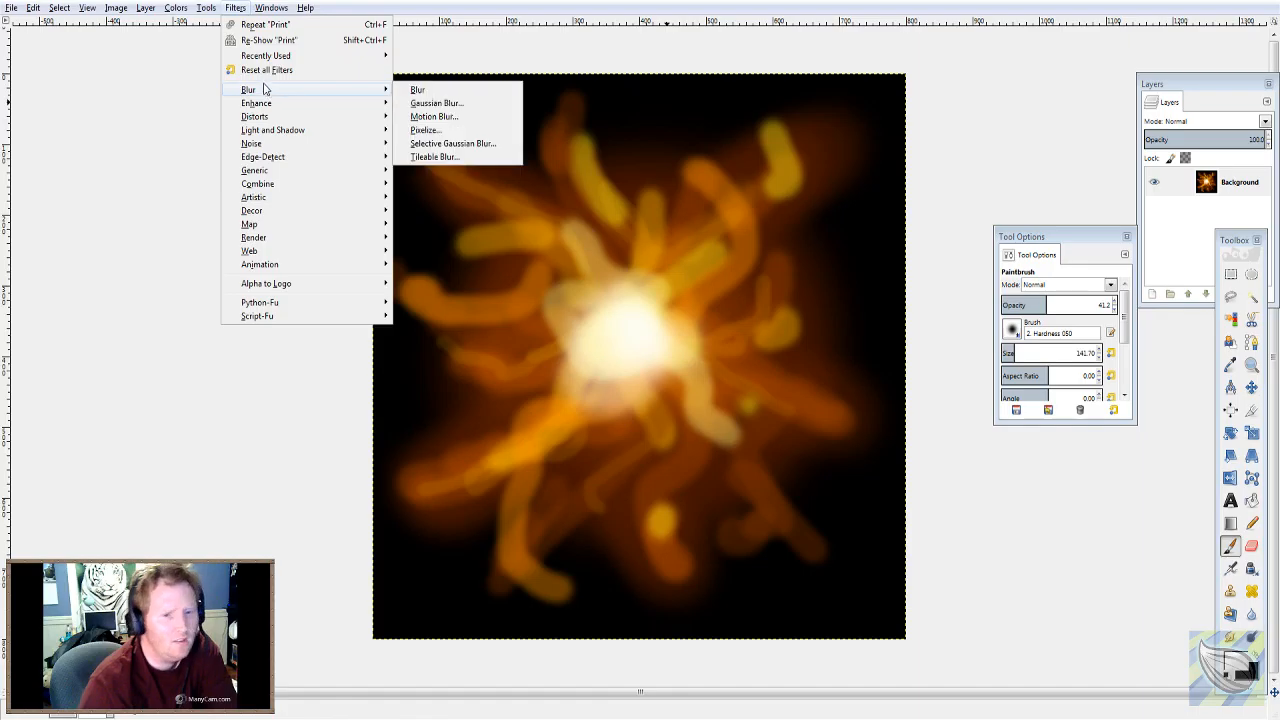
pyautogui.click(436, 104)
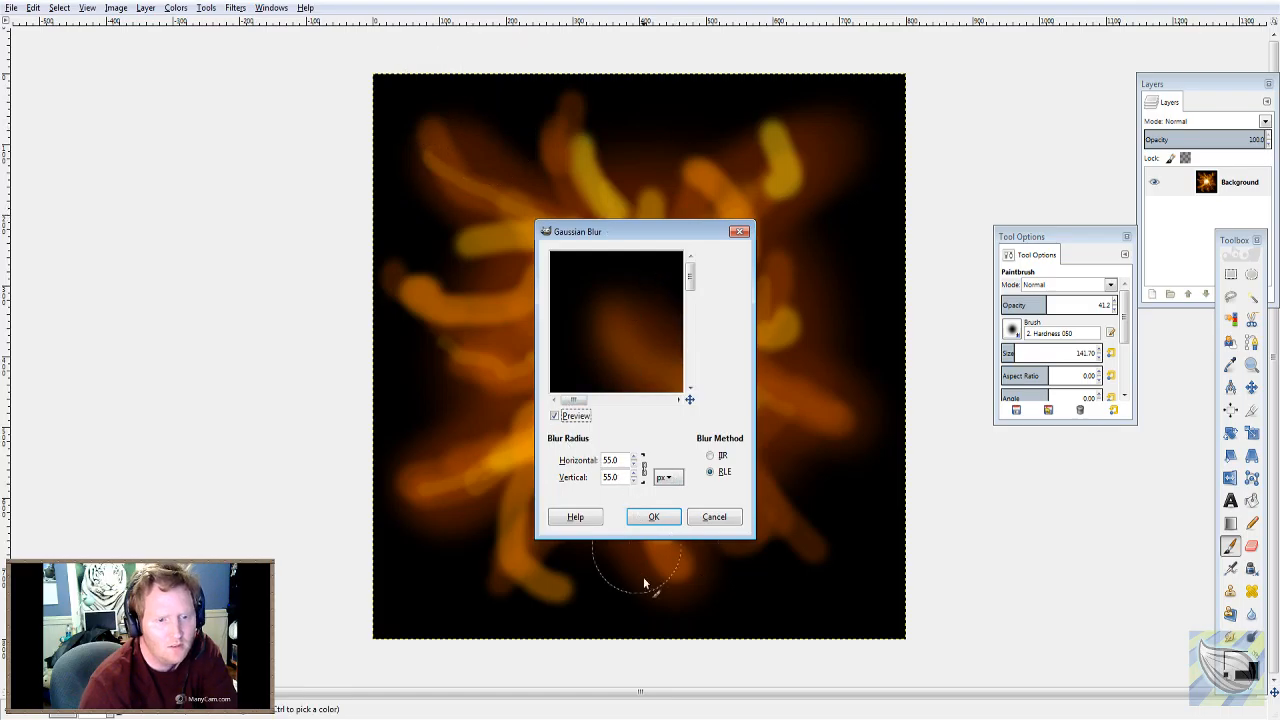
pyautogui.tripleClick(619, 461)
pyautogui.write('33')
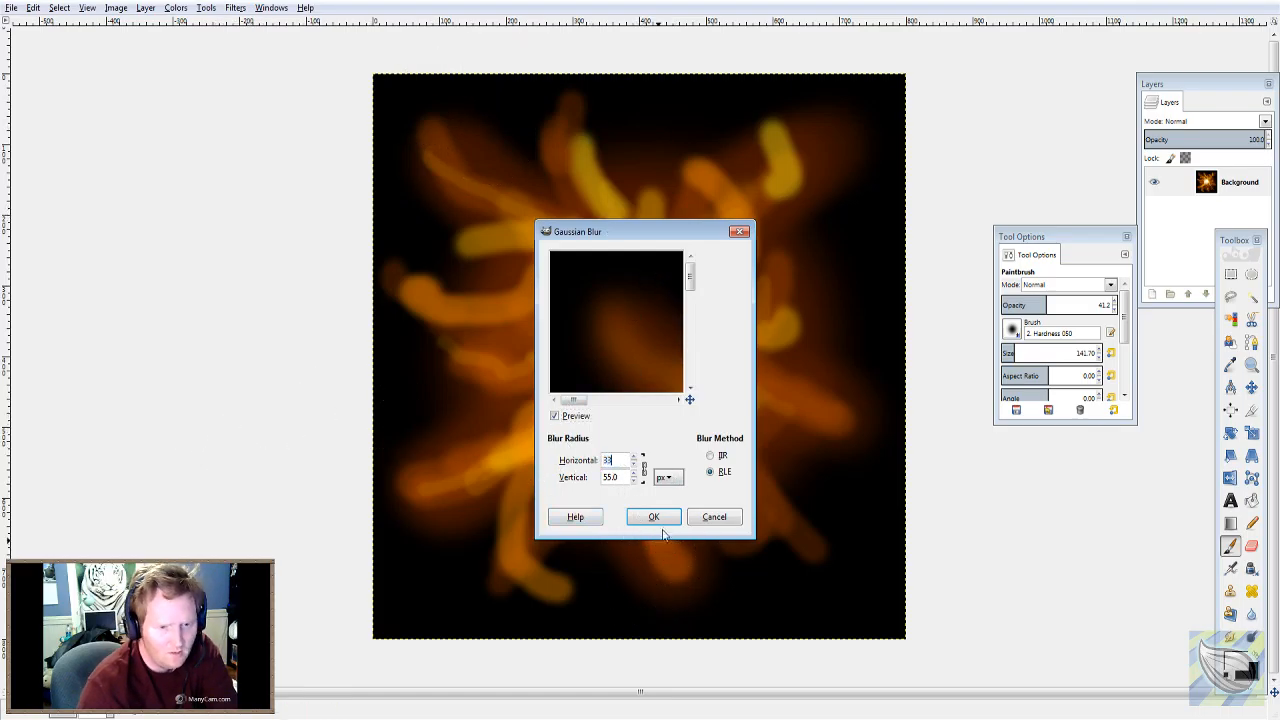
pyautogui.click(654, 518)
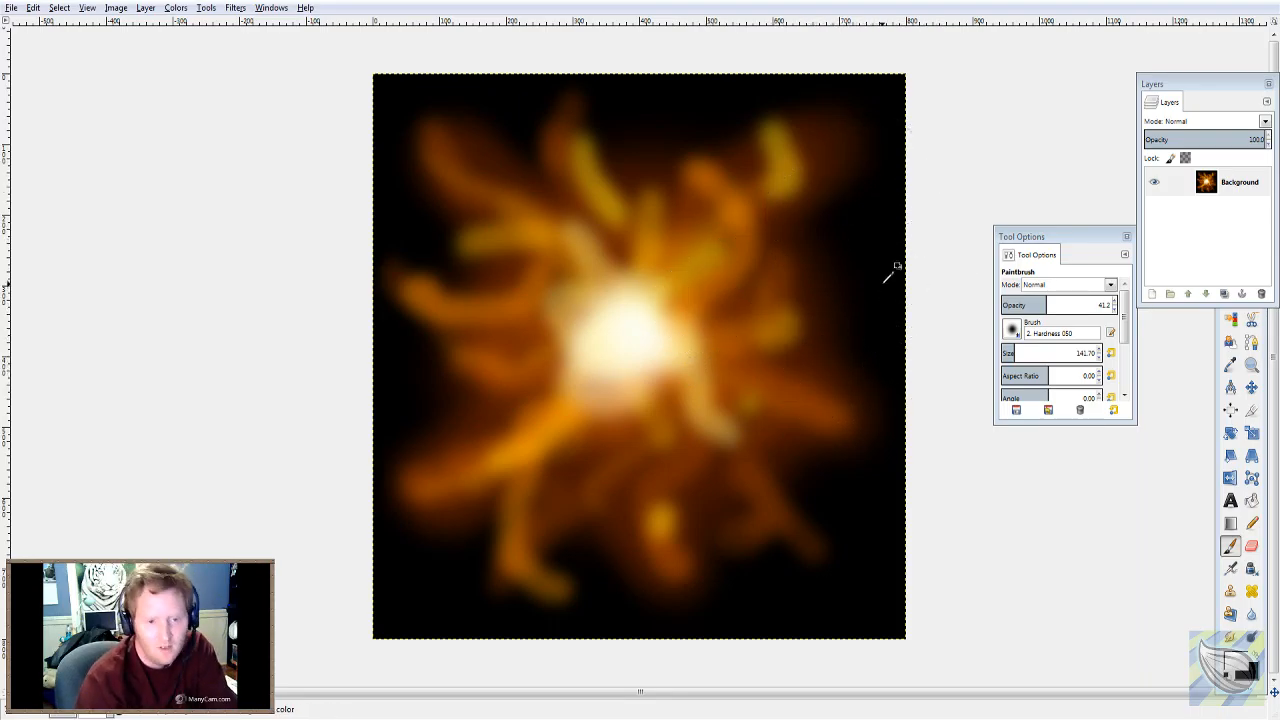
# - Change the foreground color to golden yellow, HTML notation ffc600, and undo a trial stroke running from below into the center
pyautogui.click(1236, 652)
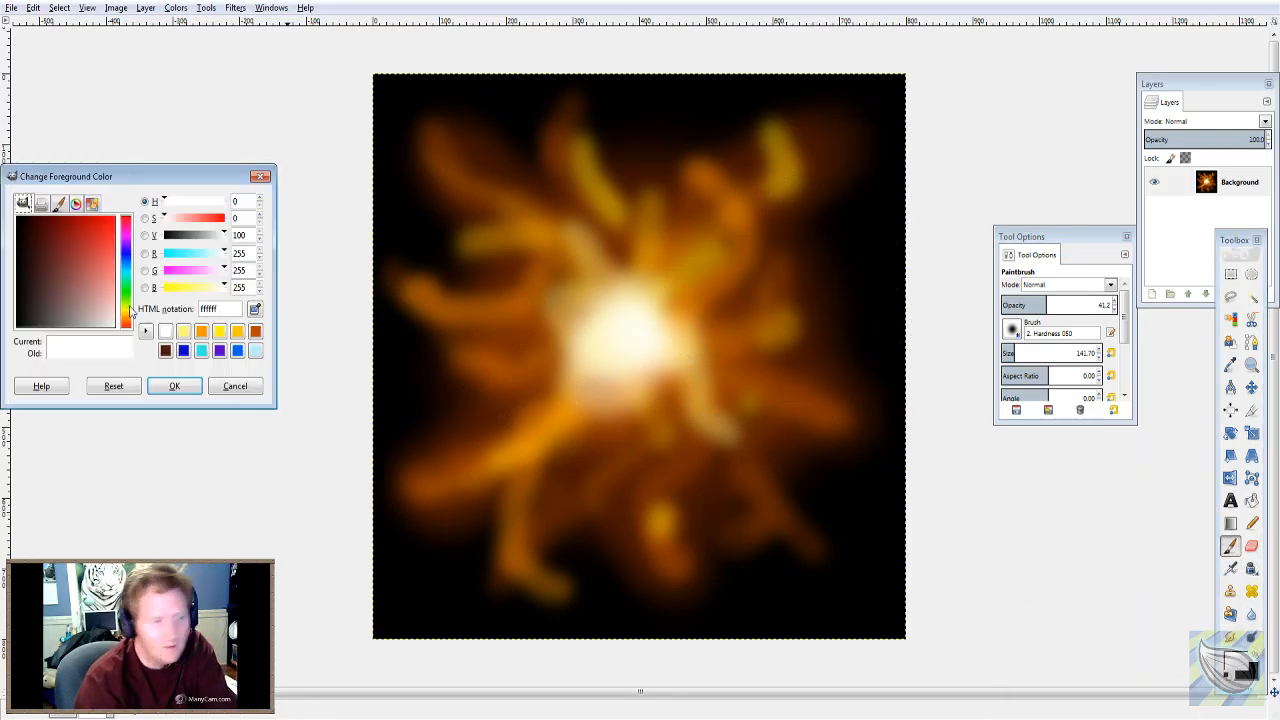
pyautogui.click(125, 321)
pyautogui.click(100, 228)
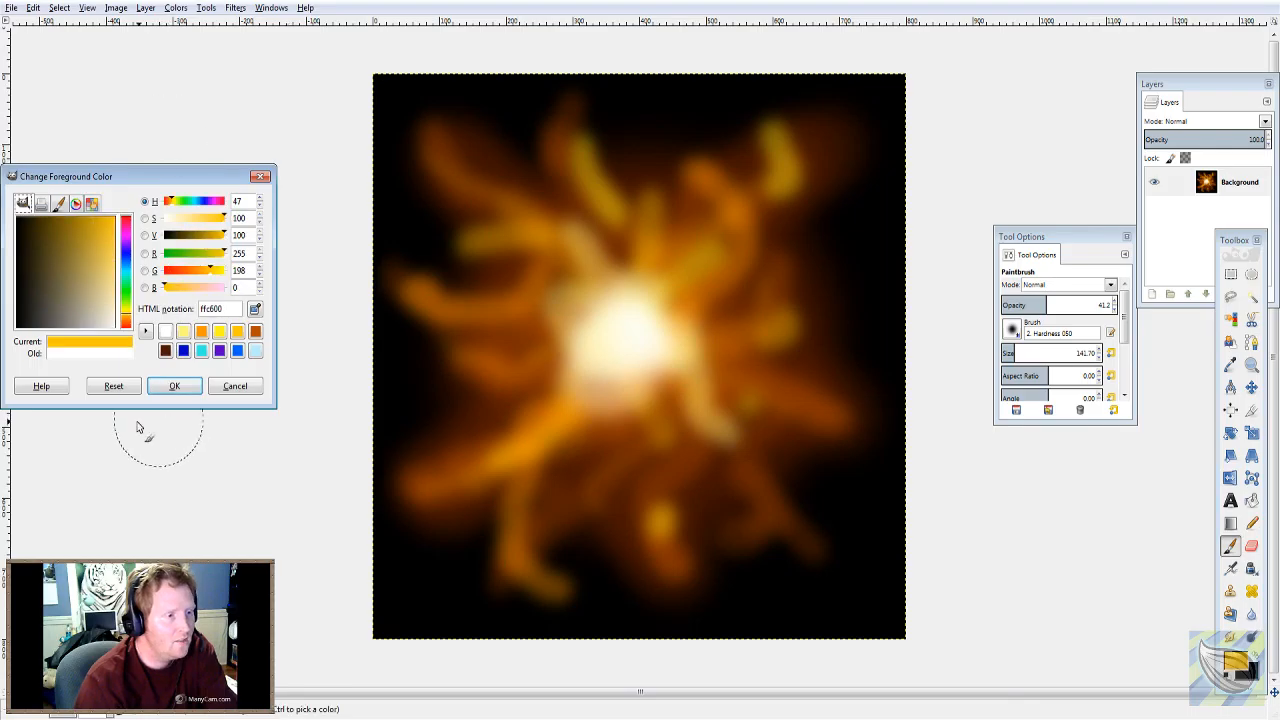
pyautogui.click(174, 386)
pyautogui.moveTo(688, 478)
pyautogui.mouseDown()
pyautogui.moveTo(651, 441)
pyautogui.moveTo(650, 364)
pyautogui.mouseUp()
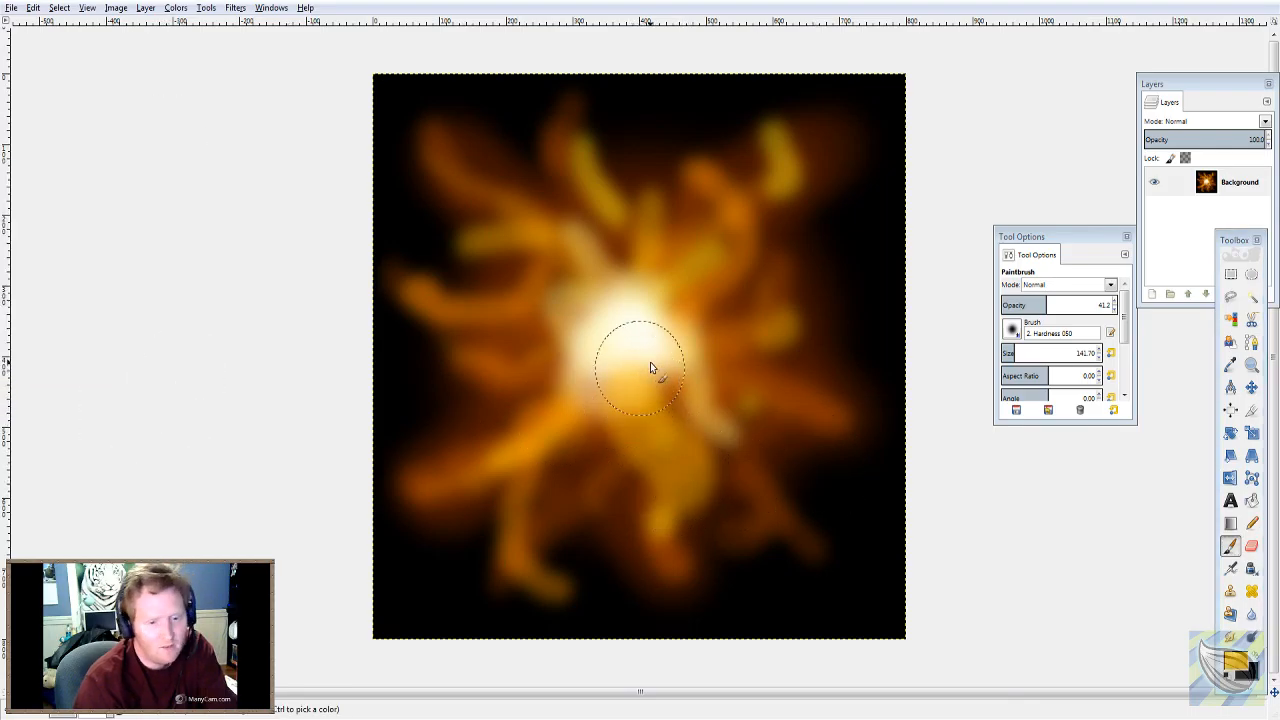
pyautogui.hotkey('ctrl', 'z')
# - Lower the brush opacity to 17 and paint a soft golden haze below the center
pyautogui.click(1240, 652)
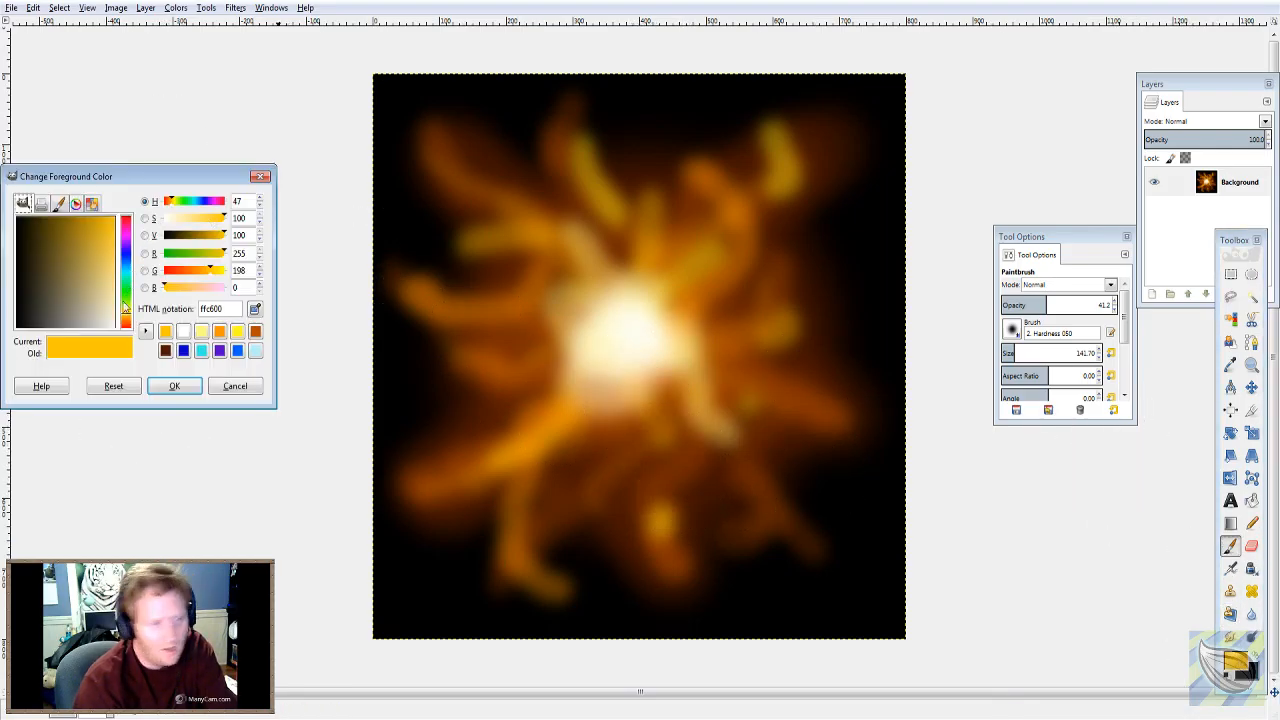
pyautogui.click(233, 386)
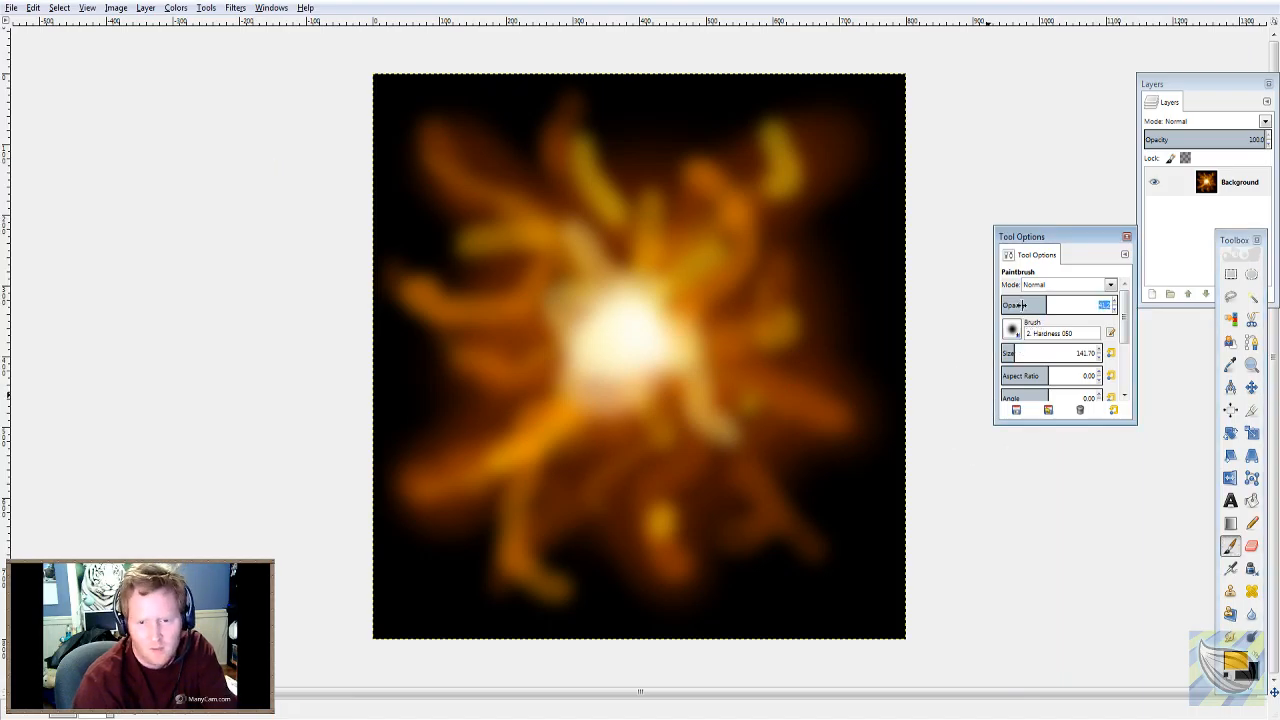
pyautogui.click(1018, 305)
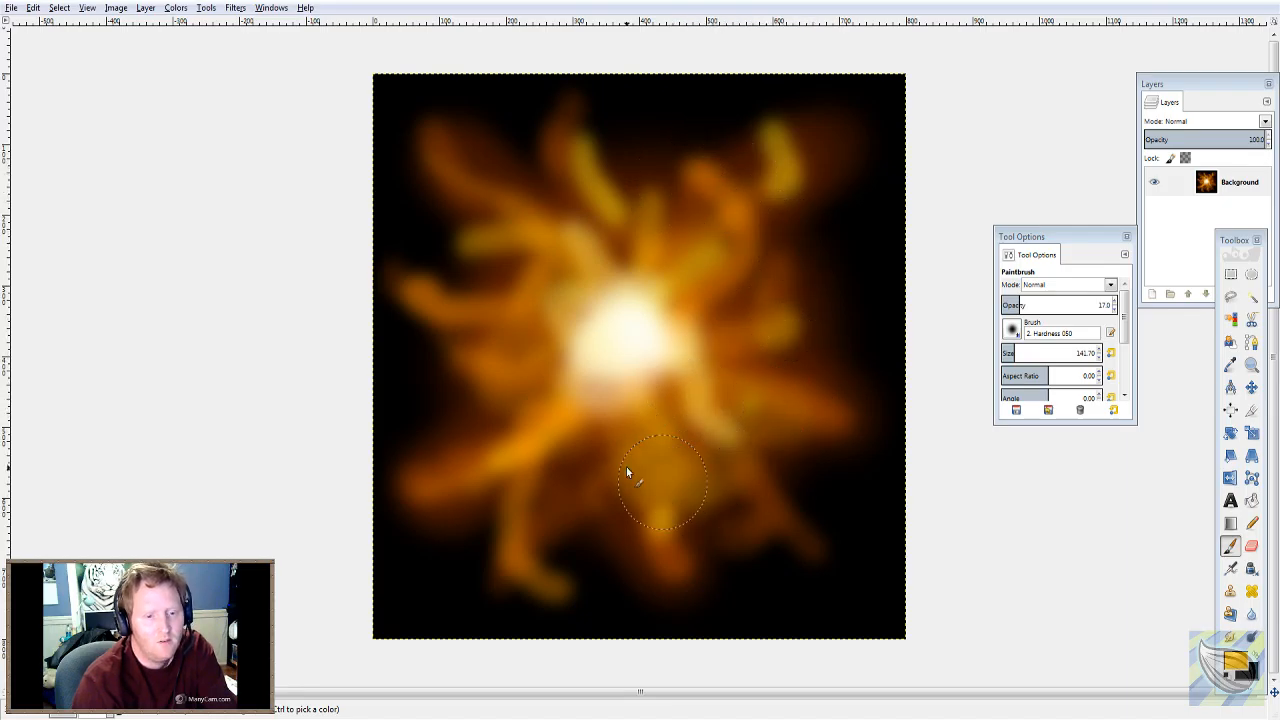
# - Set the foreground color to yellow eaff00, brush size 64.32 and opacity 23.6, and paint short accents left and right of the center
pyautogui.click(1236, 669)
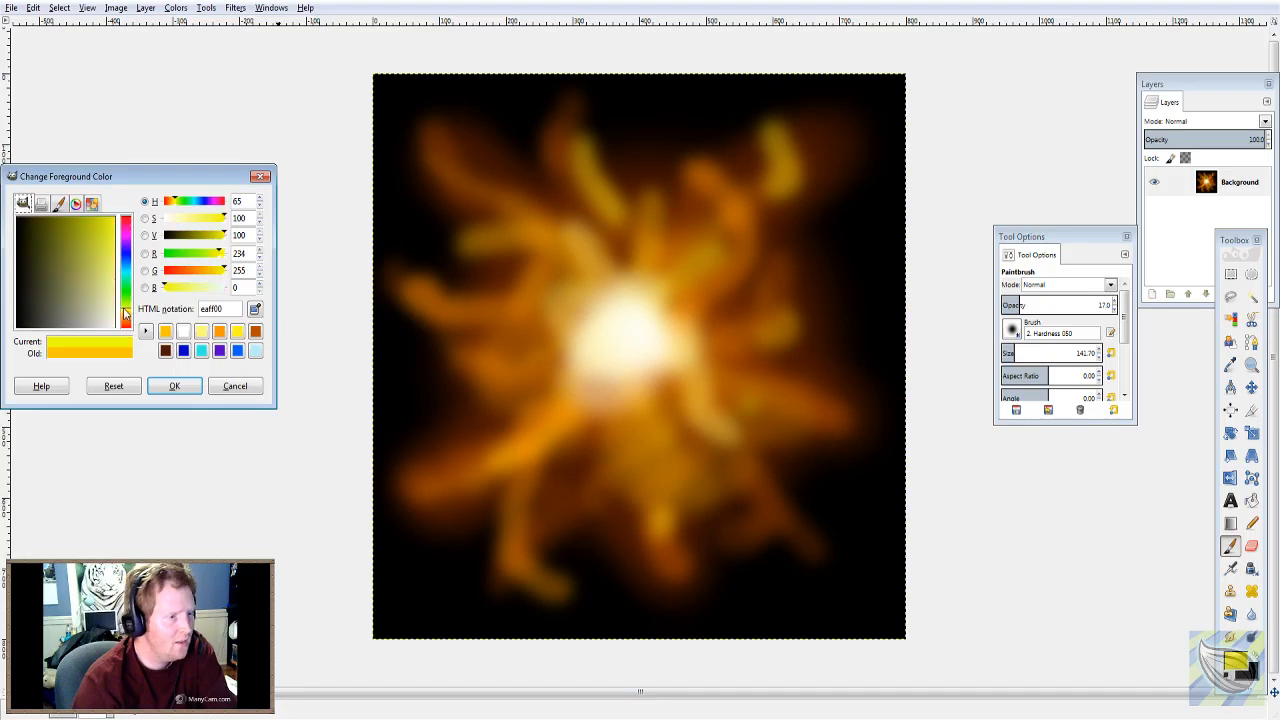
pyautogui.click(174, 386)
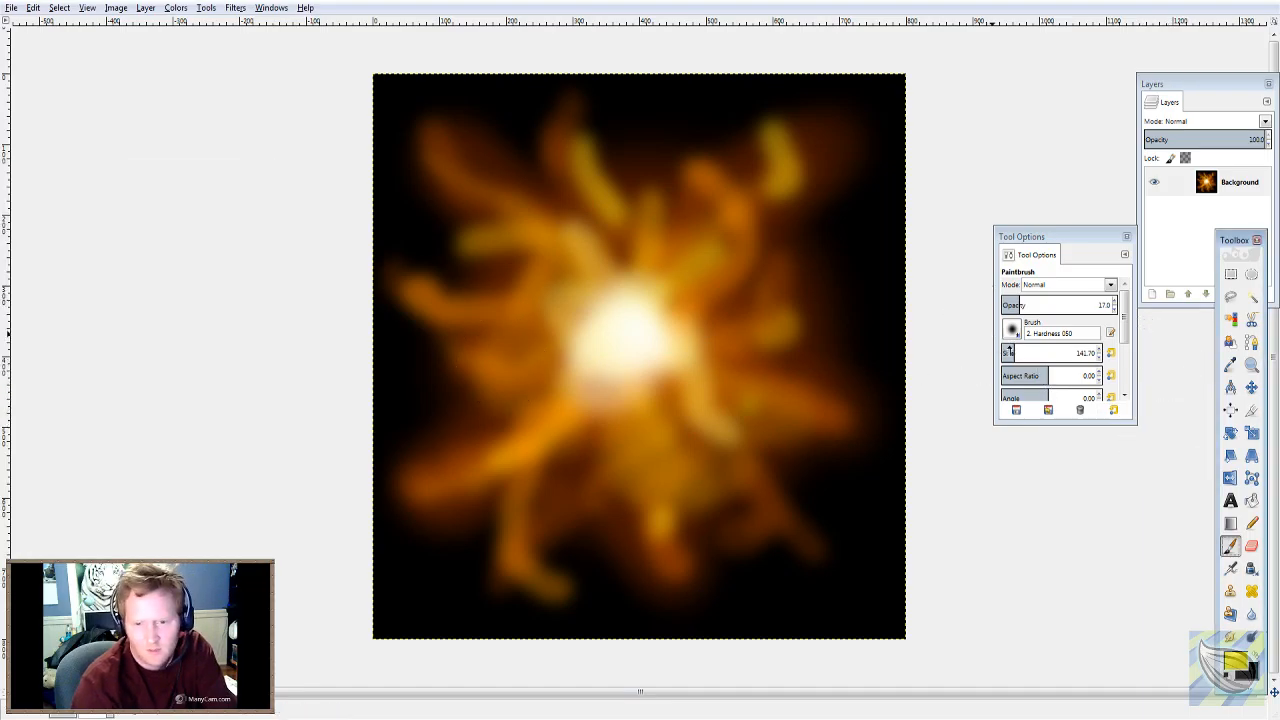
pyautogui.click(1008, 351)
pyautogui.click(1027, 304)
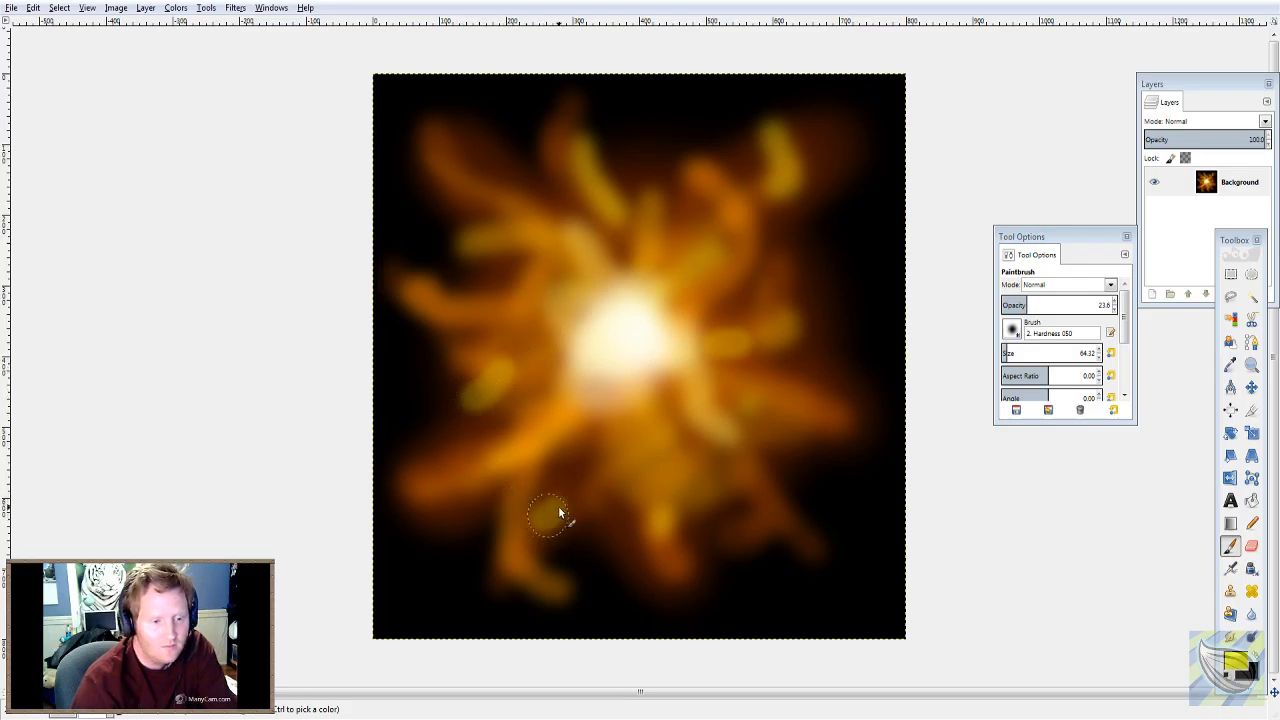
pyautogui.hotkey('ctrl', 'z')
# - Paint curved yellow strokes below the center and along the upper-right, upper-left, lower-right and right arms
pyautogui.moveTo(619, 408)
pyautogui.mouseDown()
pyautogui.moveTo(637, 458)
pyautogui.moveTo(611, 506)
pyautogui.moveTo(629, 394)
pyautogui.moveTo(665, 451)
pyautogui.moveTo(679, 377)
pyautogui.mouseUp()
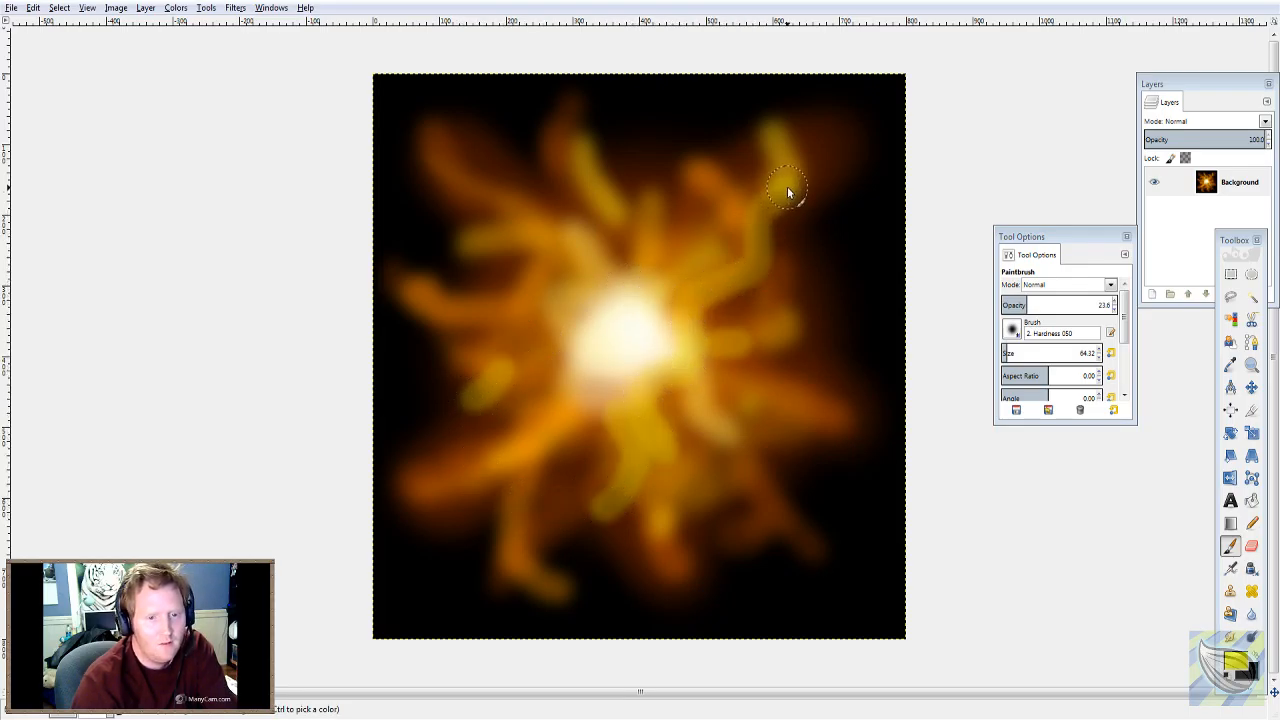
pyautogui.moveTo(546, 219); pyautogui.dragTo(434, 147)
pyautogui.moveTo(716, 476); pyautogui.dragTo(791, 523)
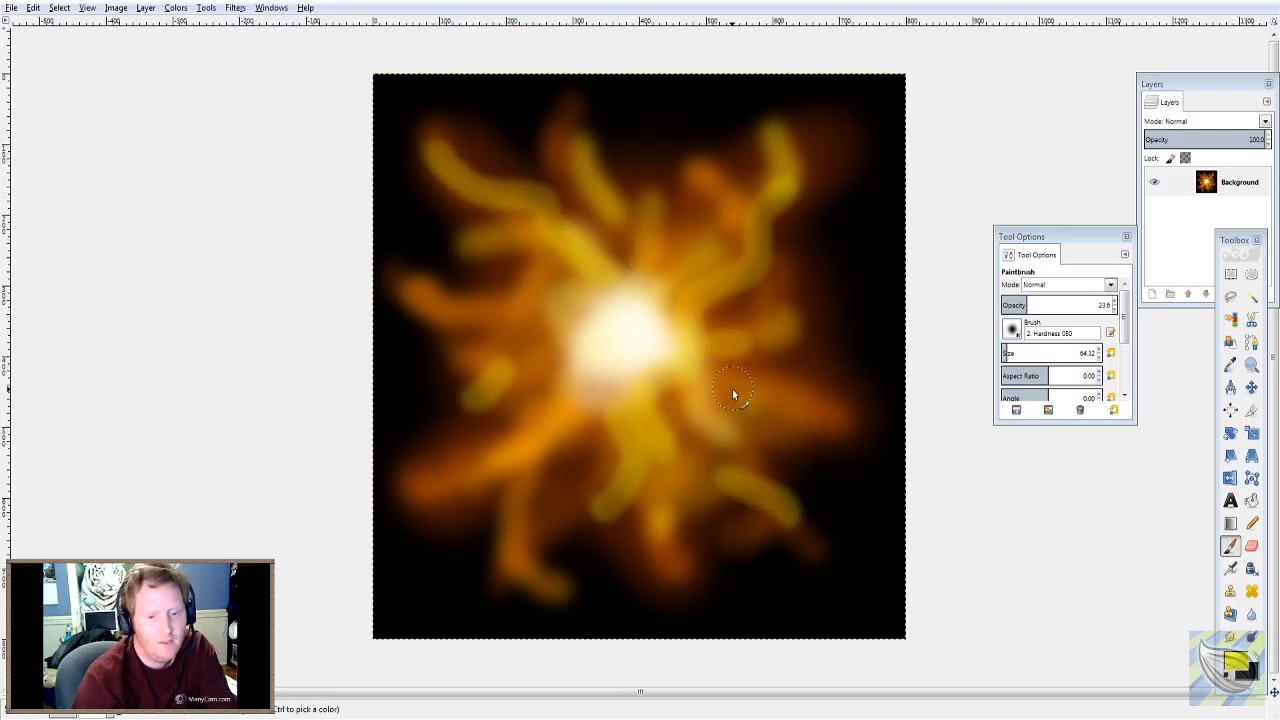
pyautogui.moveTo(810, 424); pyautogui.dragTo(745, 401)
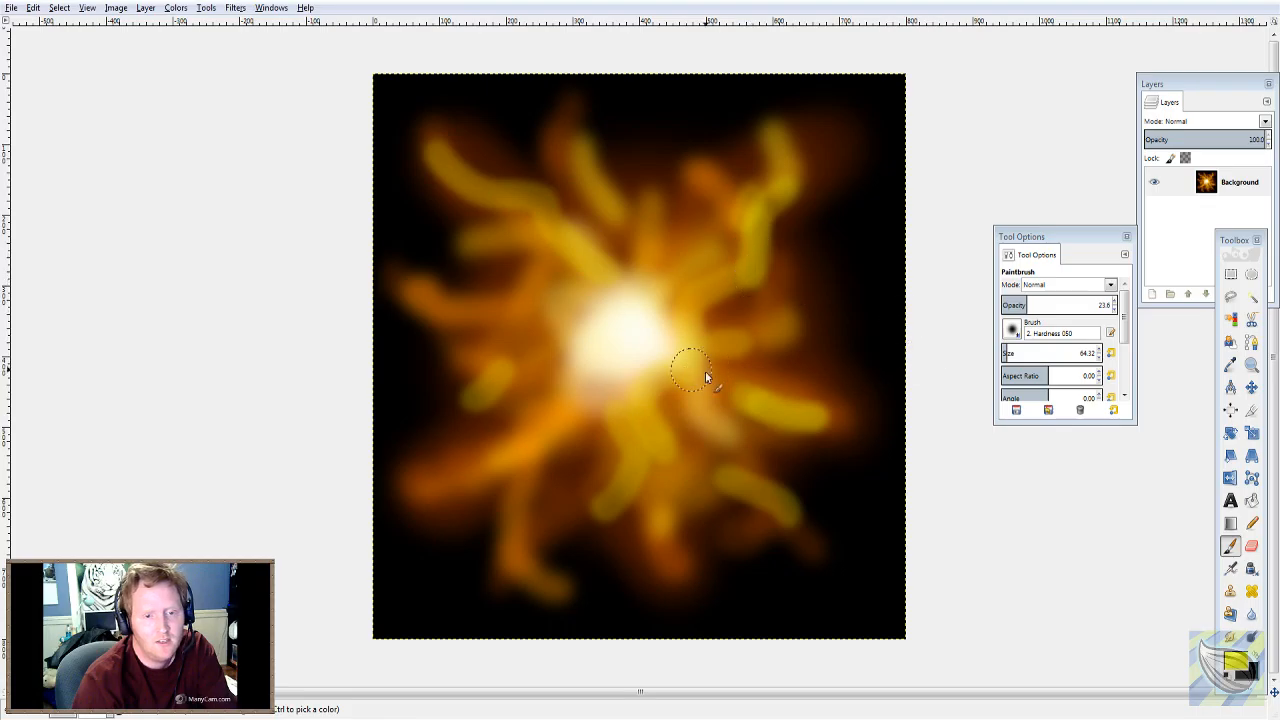
# - Change the foreground color to white, lower the brush opacity to 11.5, and paint faint streaks toward the upper right
pyautogui.click(1230, 660)
pyautogui.moveTo(66, 298); pyautogui.dragTo(137, 346)
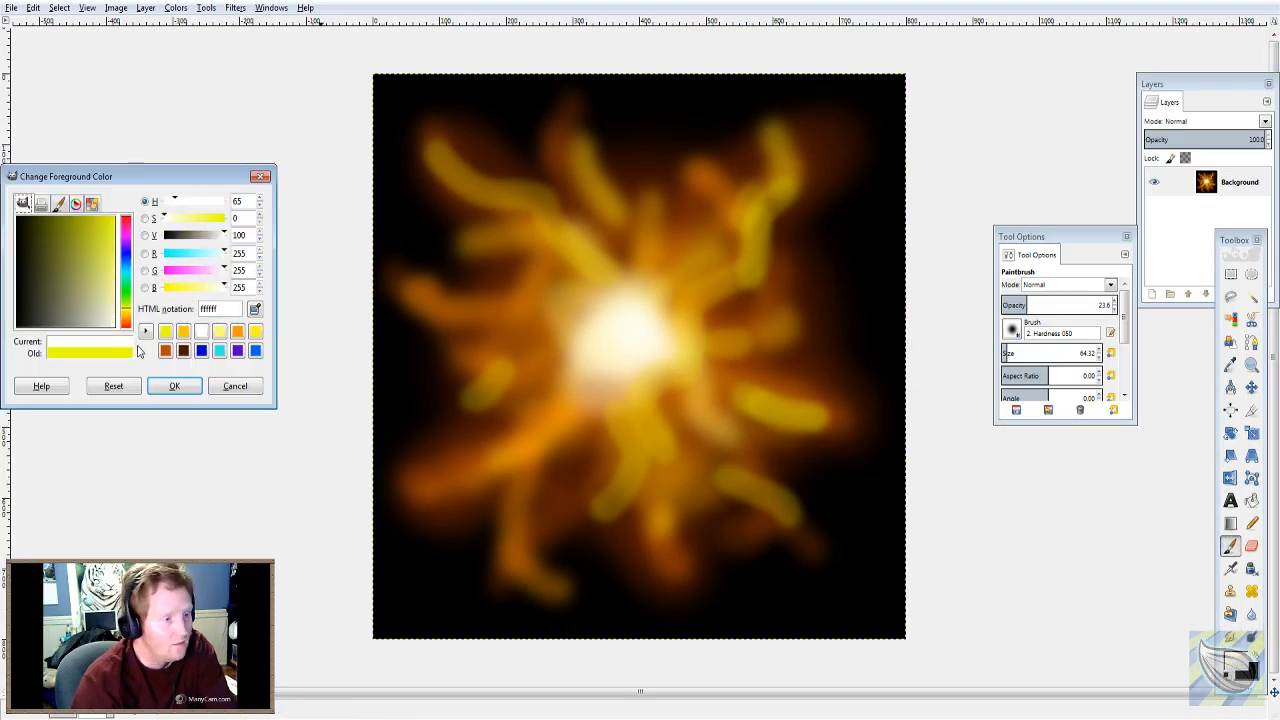
pyautogui.click(174, 386)
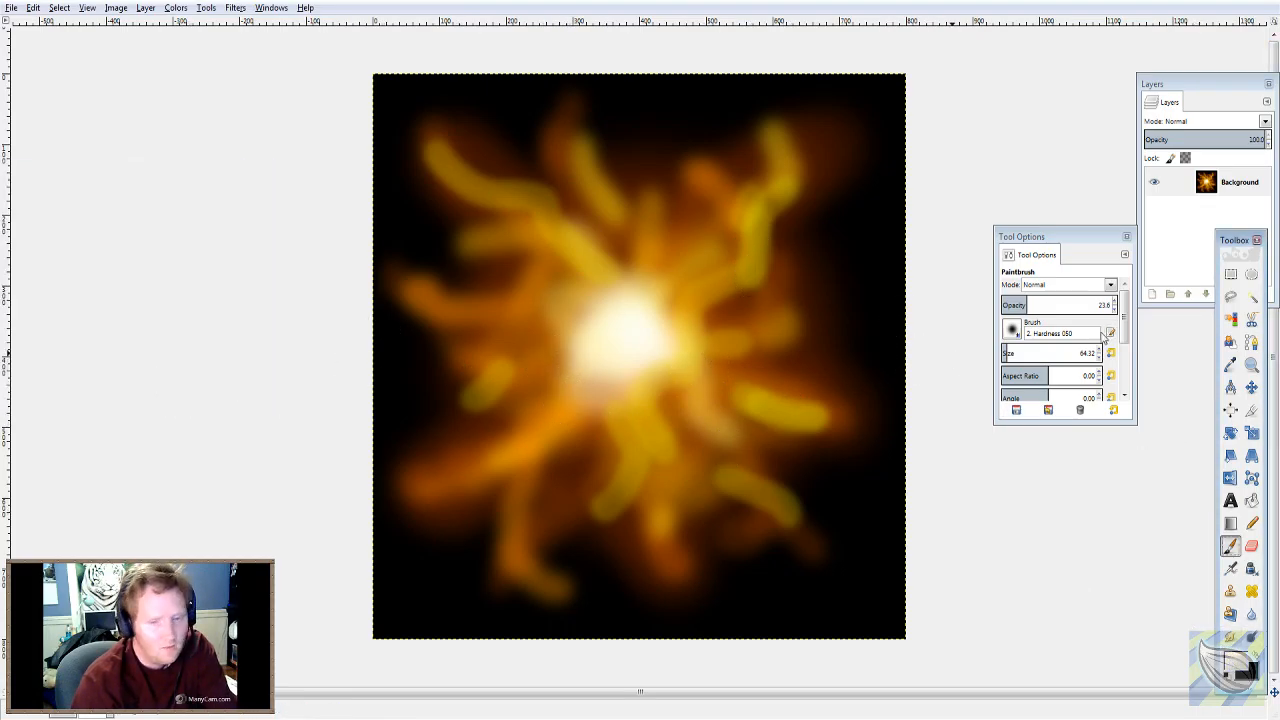
pyautogui.click(1013, 305)
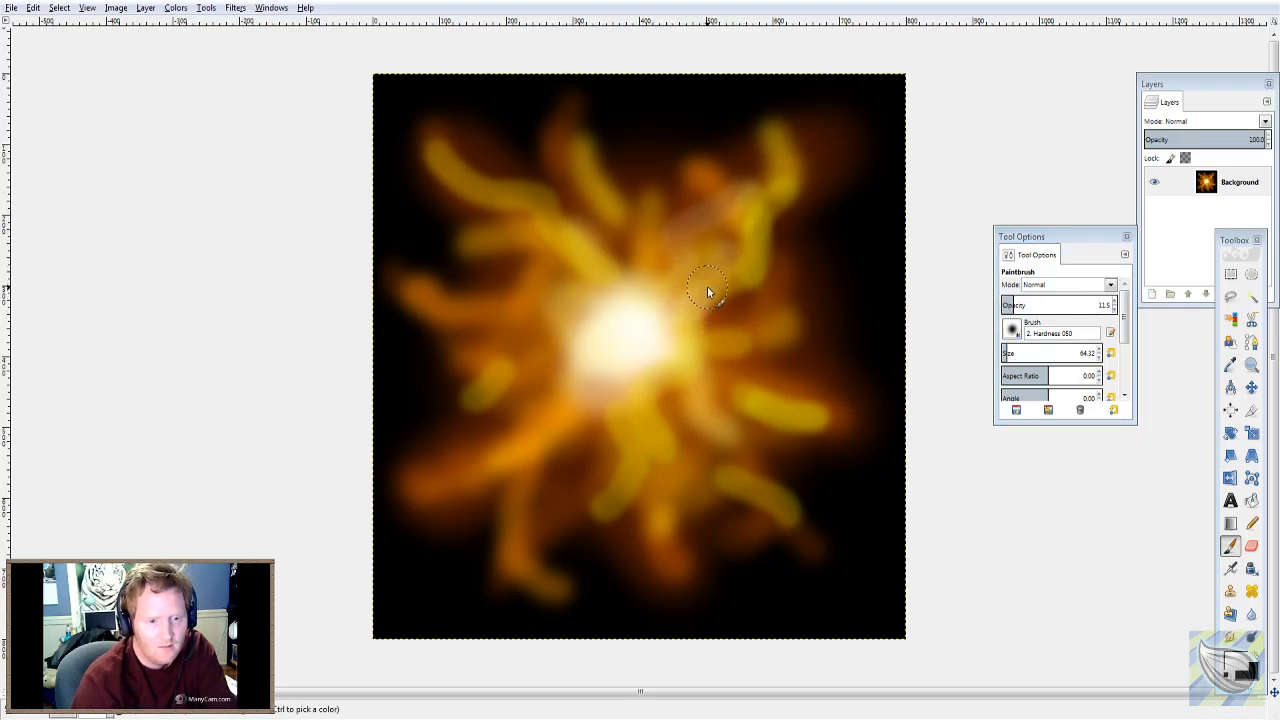
# - Paint faint white streaks along the upper-left, lower-left, bottom and right arms of the burst
pyautogui.moveTo(606, 304)
pyautogui.mouseDown()
pyautogui.moveTo(582, 252)
pyautogui.moveTo(554, 321)
pyautogui.mouseUp()
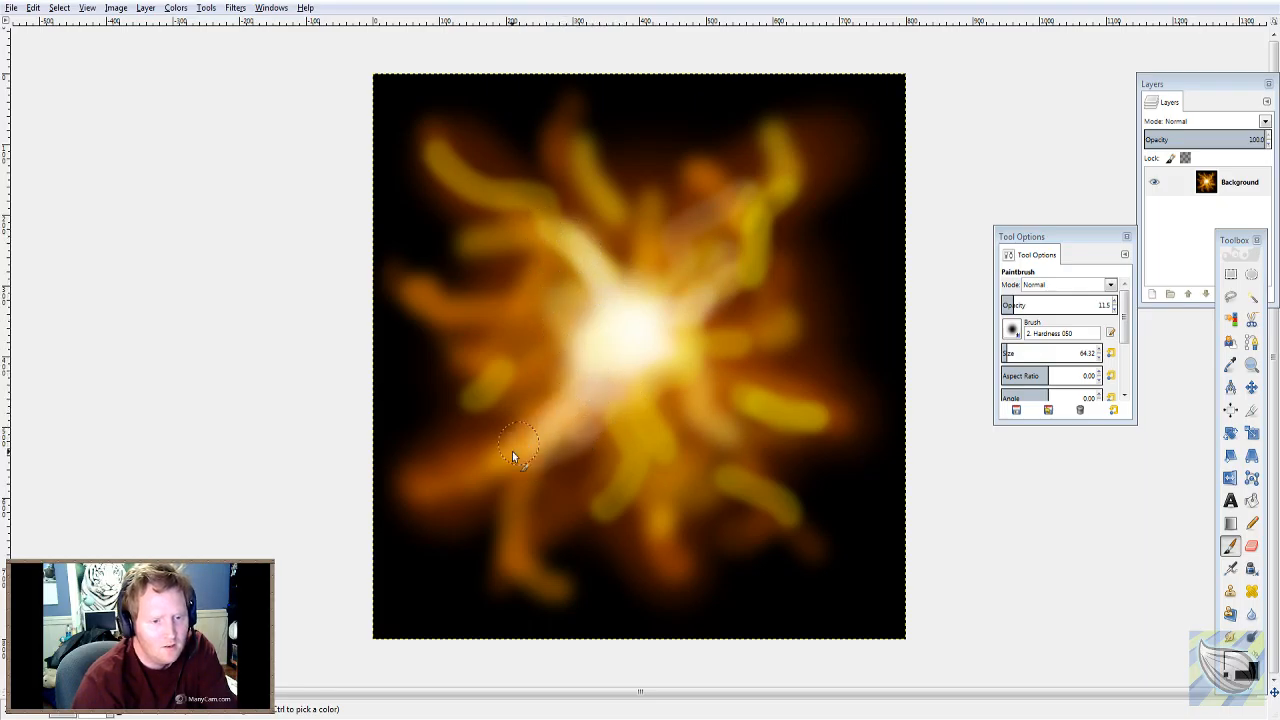
pyautogui.moveTo(531, 467)
pyautogui.mouseDown()
pyautogui.moveTo(627, 380)
pyautogui.moveTo(613, 379)
pyautogui.moveTo(652, 406)
pyautogui.mouseUp()
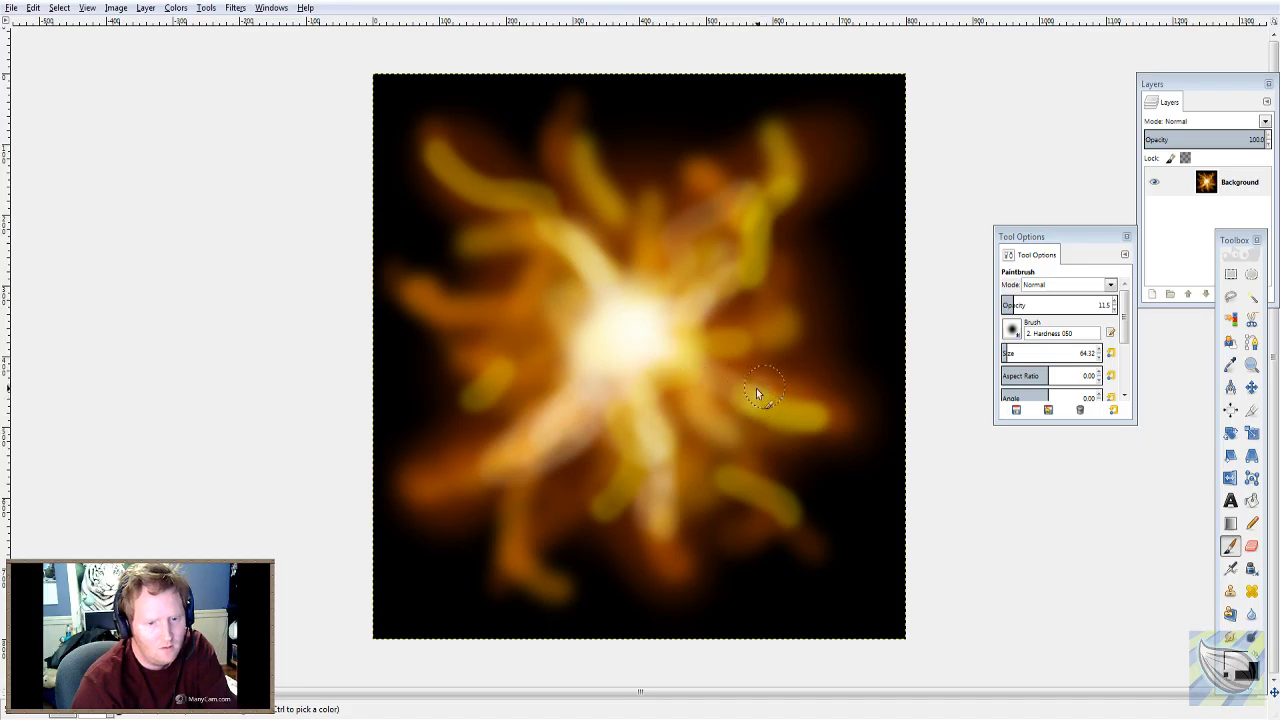
pyautogui.moveTo(802, 414)
pyautogui.mouseDown()
pyautogui.moveTo(751, 415)
pyautogui.moveTo(710, 382)
pyautogui.mouseUp()
pyautogui.moveTo(443, 183)
pyautogui.mouseDown()
pyautogui.moveTo(507, 206)
pyautogui.moveTo(561, 205)
pyautogui.mouseUp()
# - Open the IWarp filter, set the deform radius to 250, and swirl the burst clockwise around its center
pyautogui.click(207, 8)
pyautogui.moveTo(236, 10)
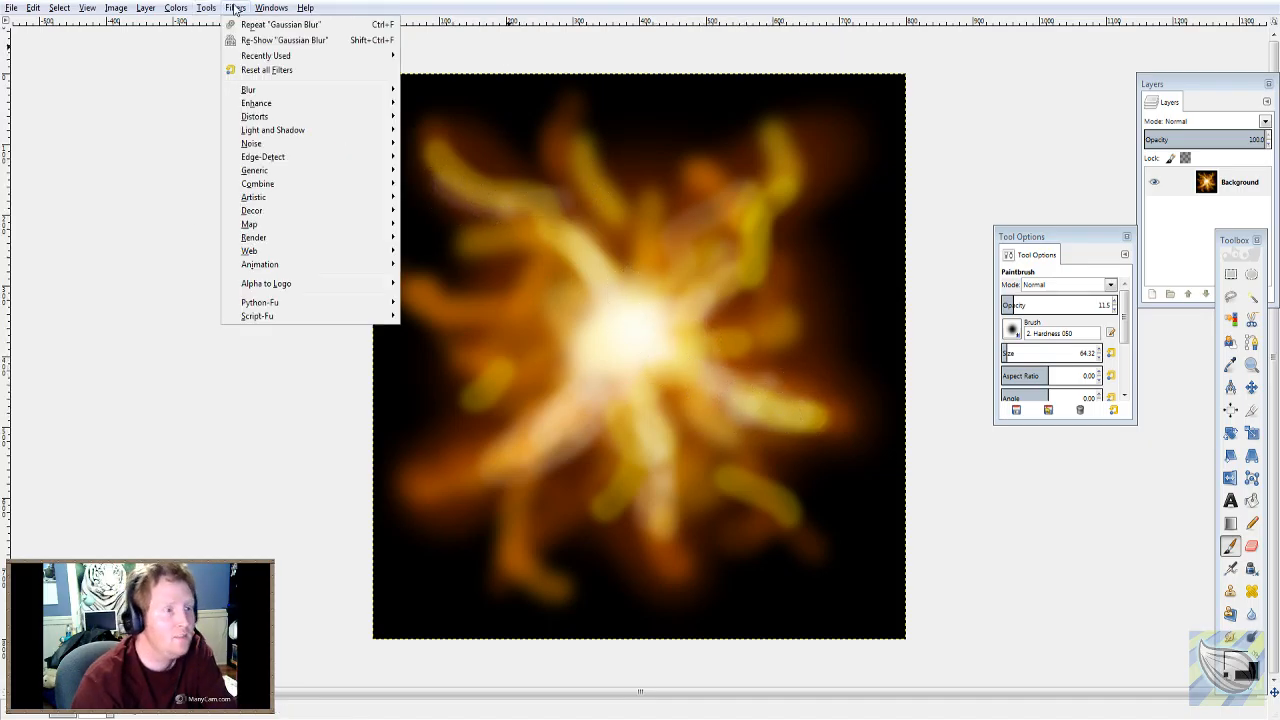
pyautogui.moveTo(174, 7)
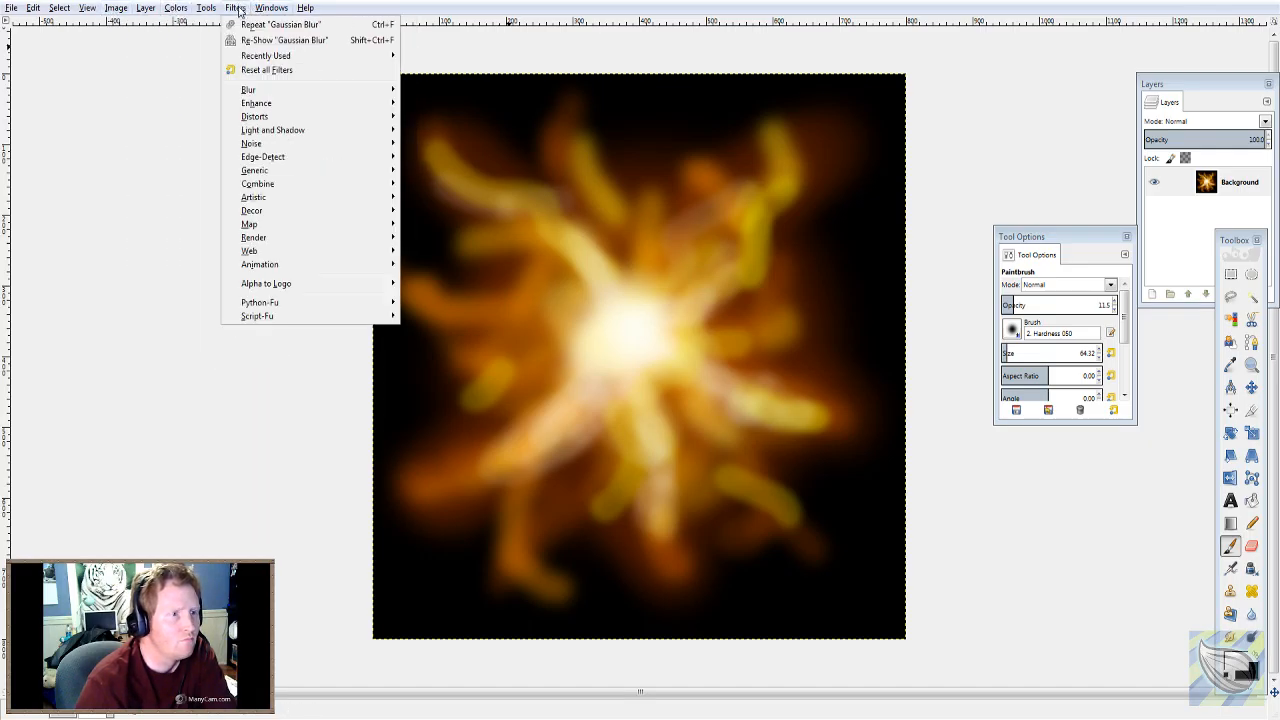
pyautogui.moveTo(278, 118)
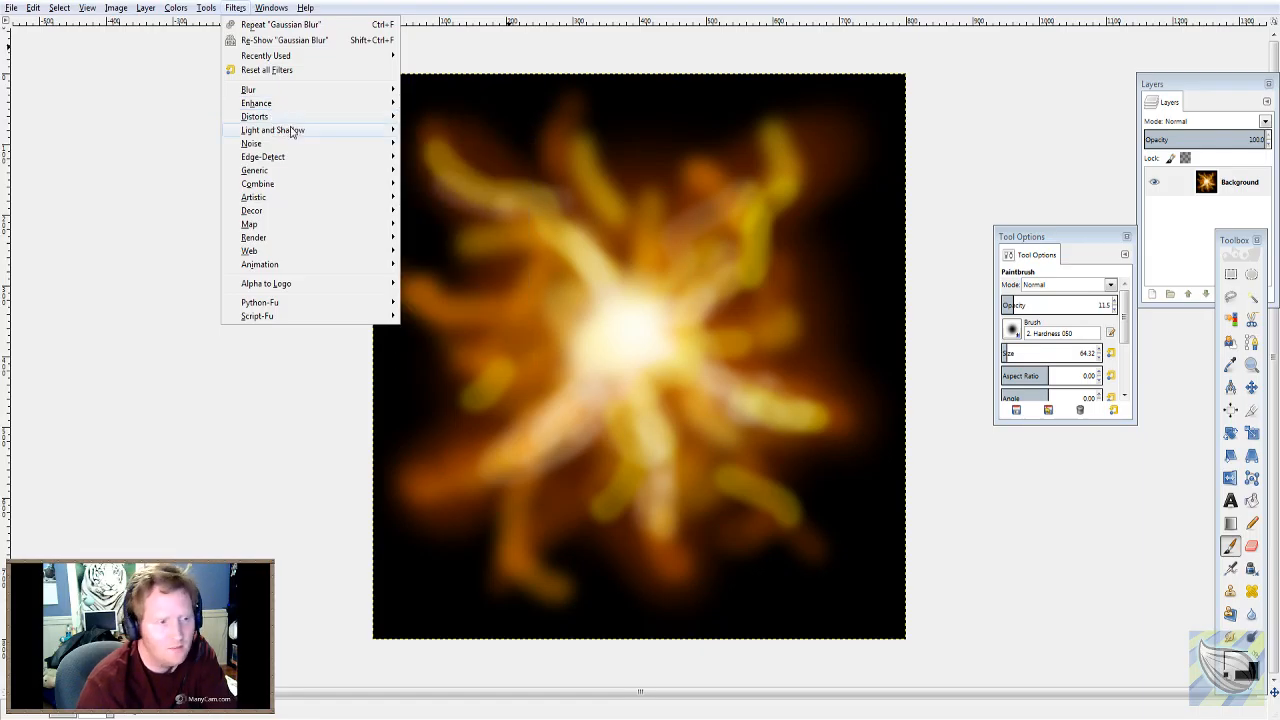
pyautogui.moveTo(320, 143)
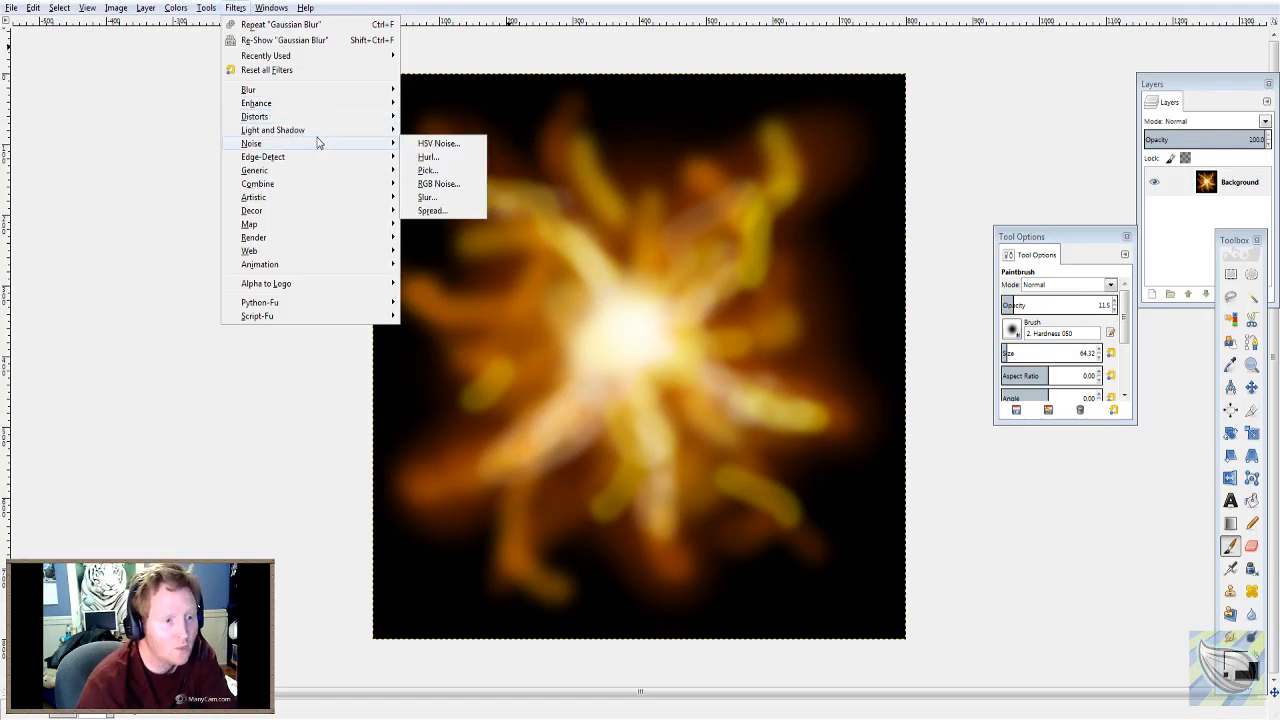
pyautogui.moveTo(277, 95)
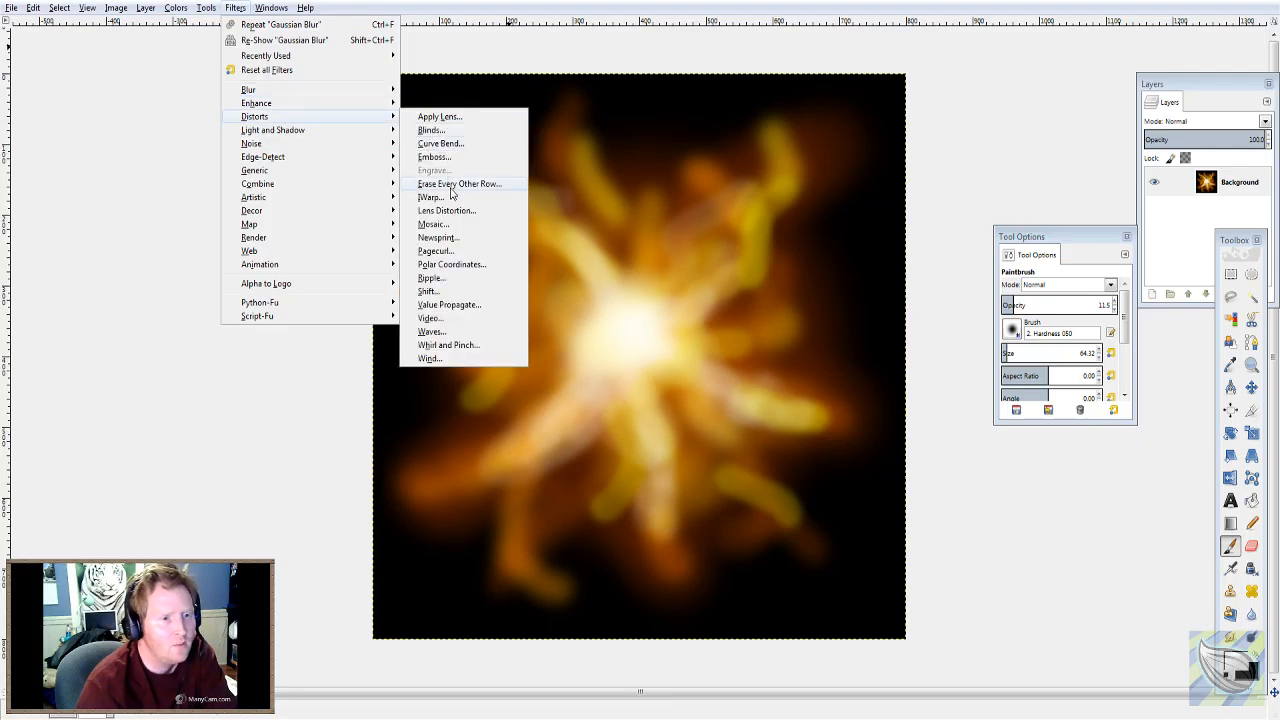
pyautogui.click(450, 197)
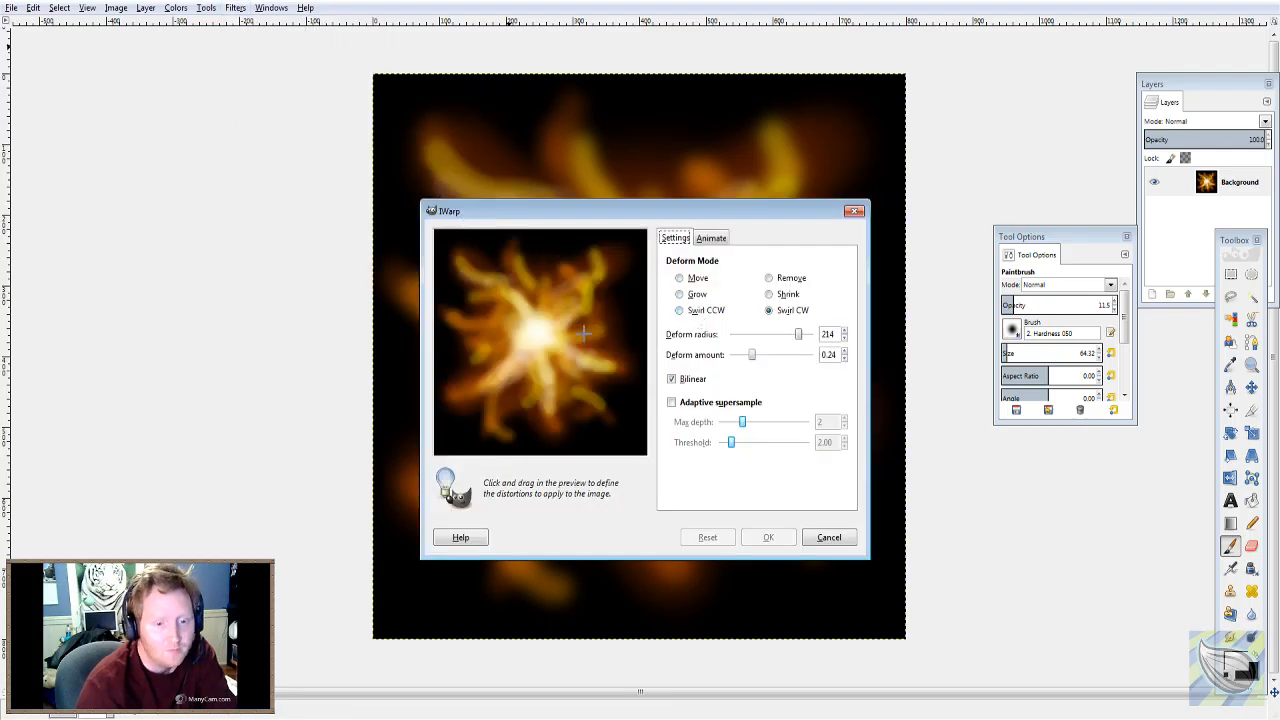
pyautogui.click(806, 337)
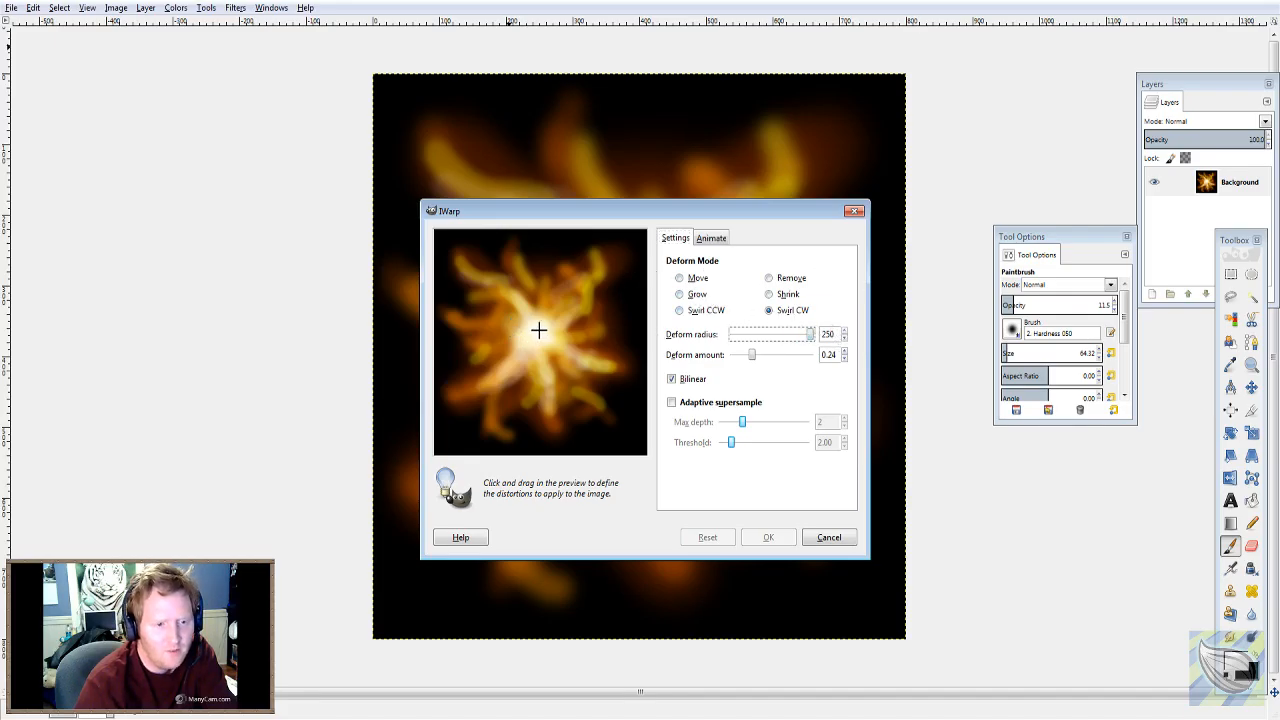
pyautogui.moveTo(536, 333); pyautogui.dragTo(537, 335)
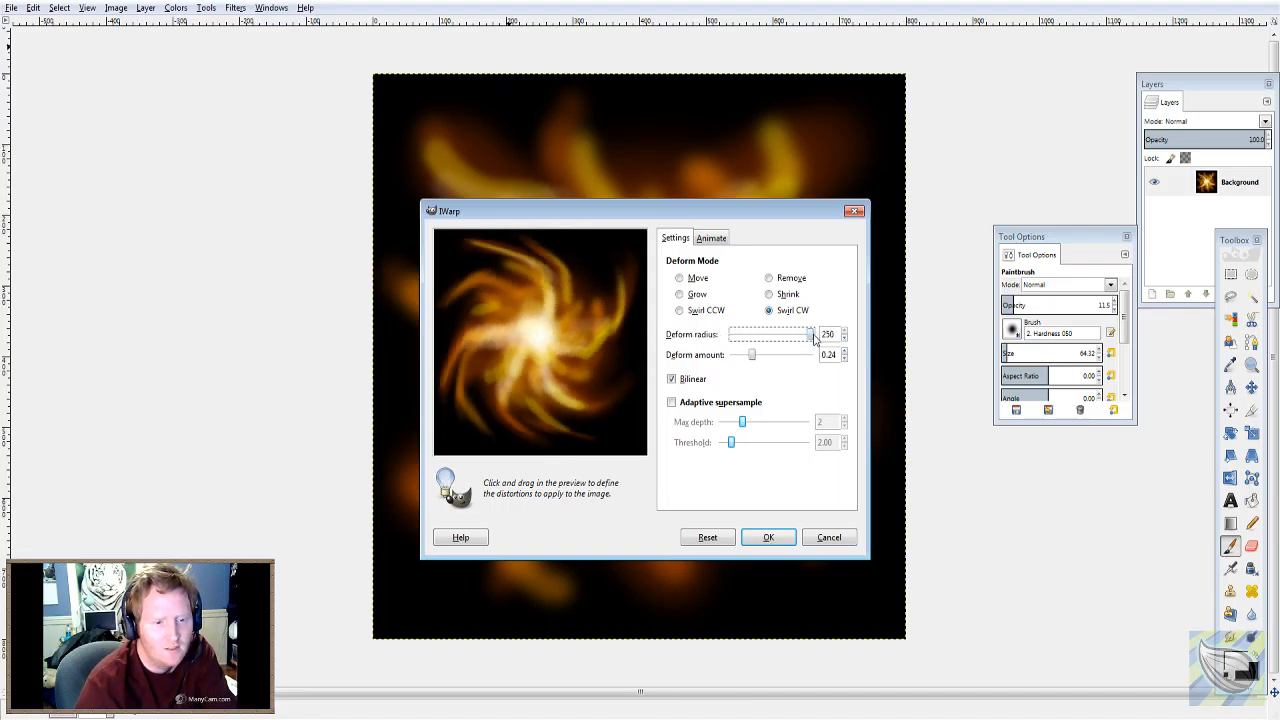
# - Swirl the burst further clockwise around its center in the IWarp preview, lowering the deform radius to 199 and 84, and raising it to 220
pyautogui.moveTo(539, 330); pyautogui.dragTo(539, 335)
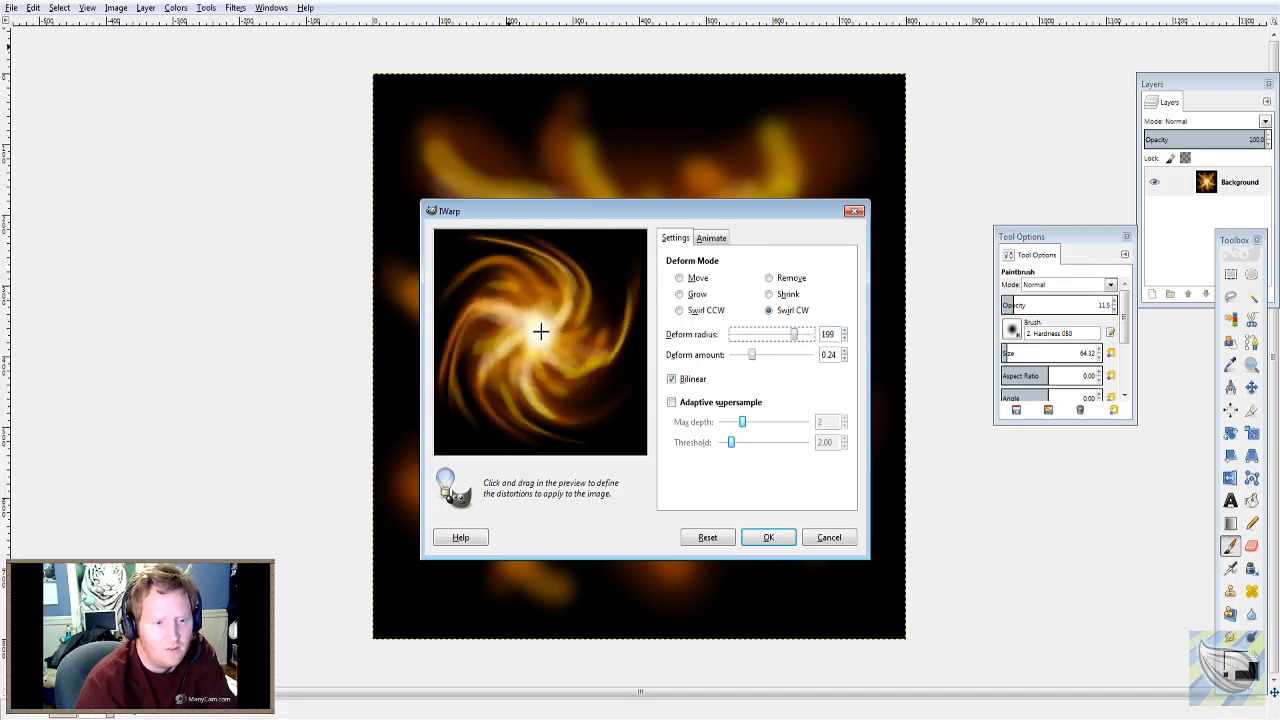
pyautogui.moveTo(540, 331)
pyautogui.mouseDown()
pyautogui.moveTo(769, 341)
pyautogui.moveTo(547, 315)
pyautogui.moveTo(531, 321)
pyautogui.moveTo(537, 333)
pyautogui.moveTo(764, 332)
pyautogui.moveTo(538, 333)
pyautogui.mouseUp()
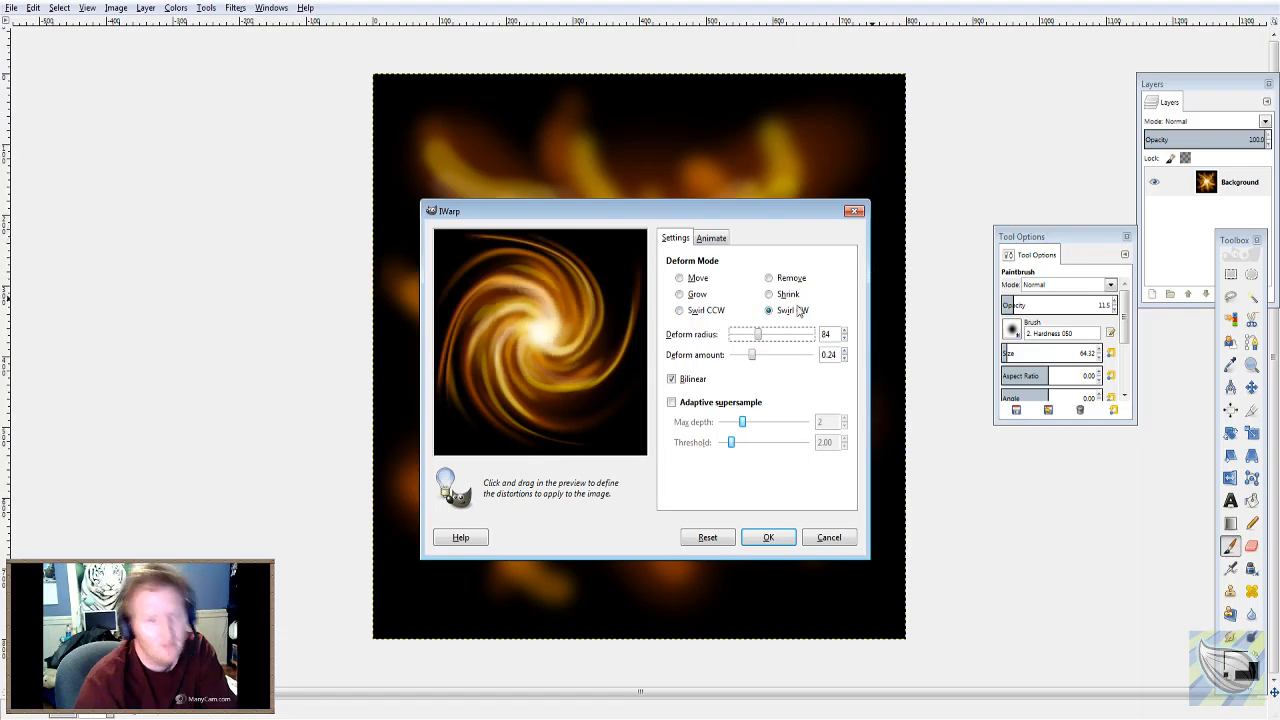
pyautogui.moveTo(760, 334); pyautogui.dragTo(801, 340)
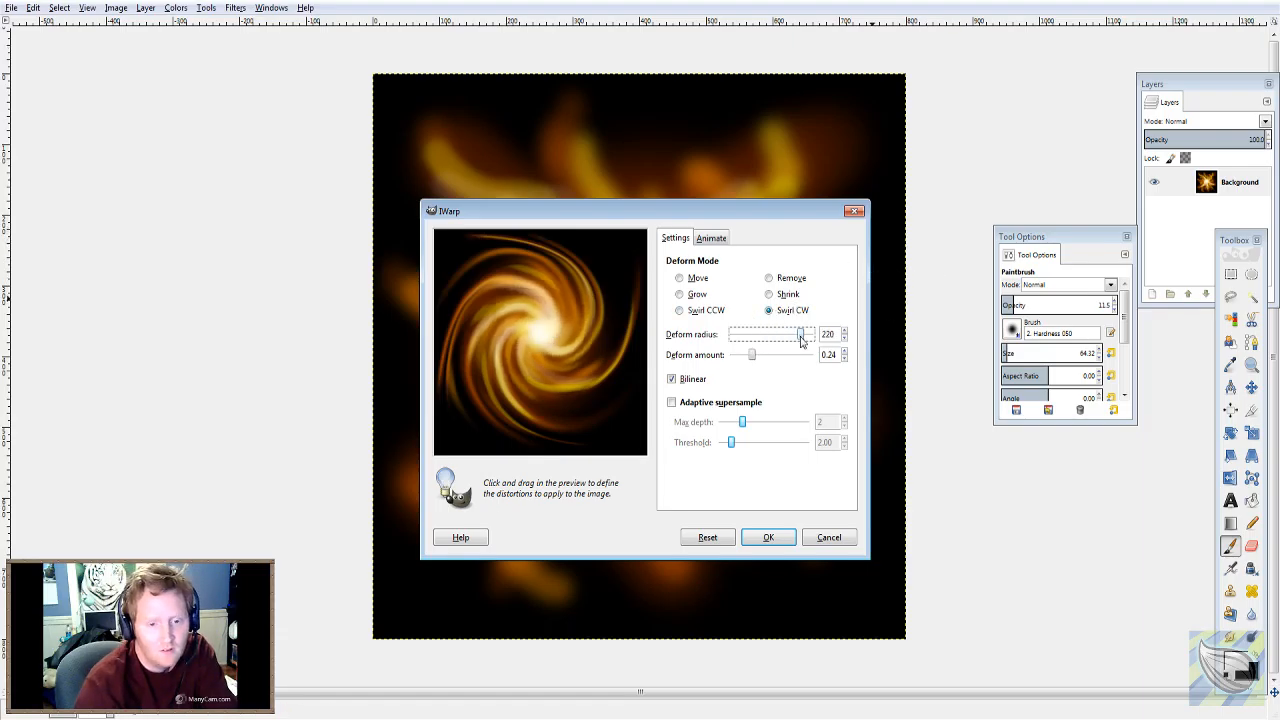
pyautogui.click(541, 338)
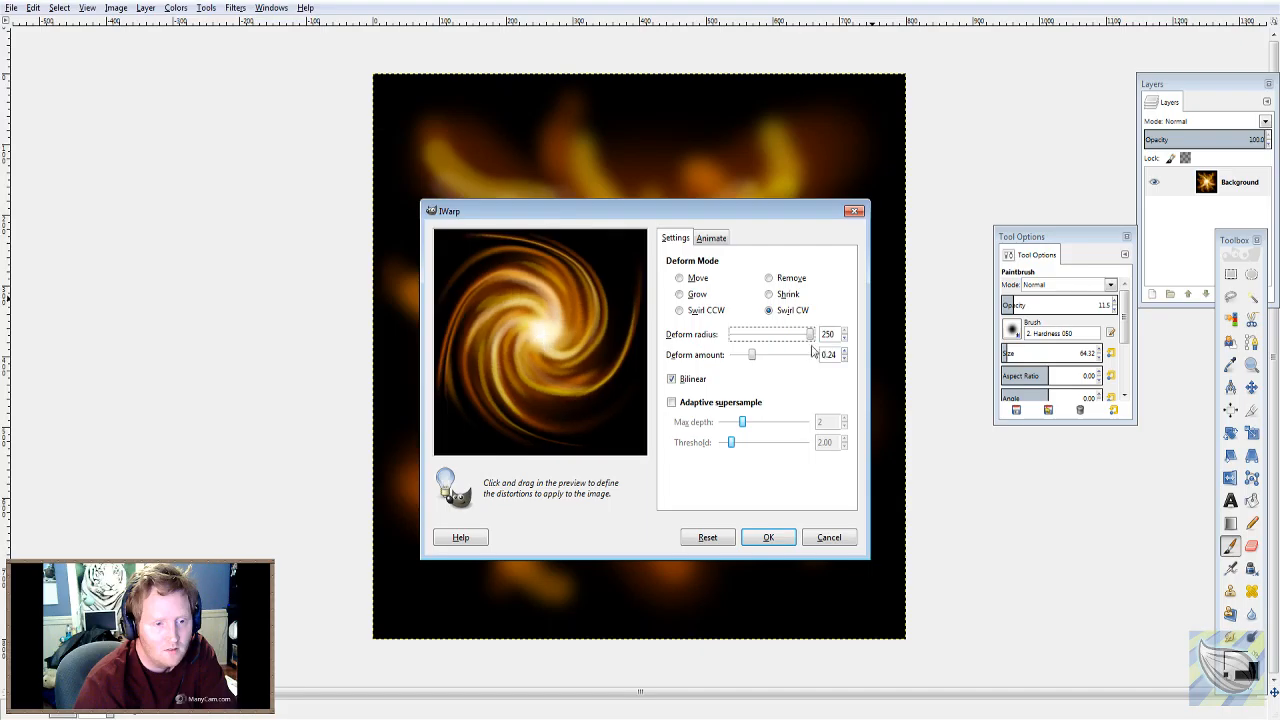
# - Try tightening the burst's core with clockwise swirls at deform radii 169 and 48, apply IWarp, and undo it
pyautogui.moveTo(812, 338); pyautogui.dragTo(786, 337)
pyautogui.click(543, 334)
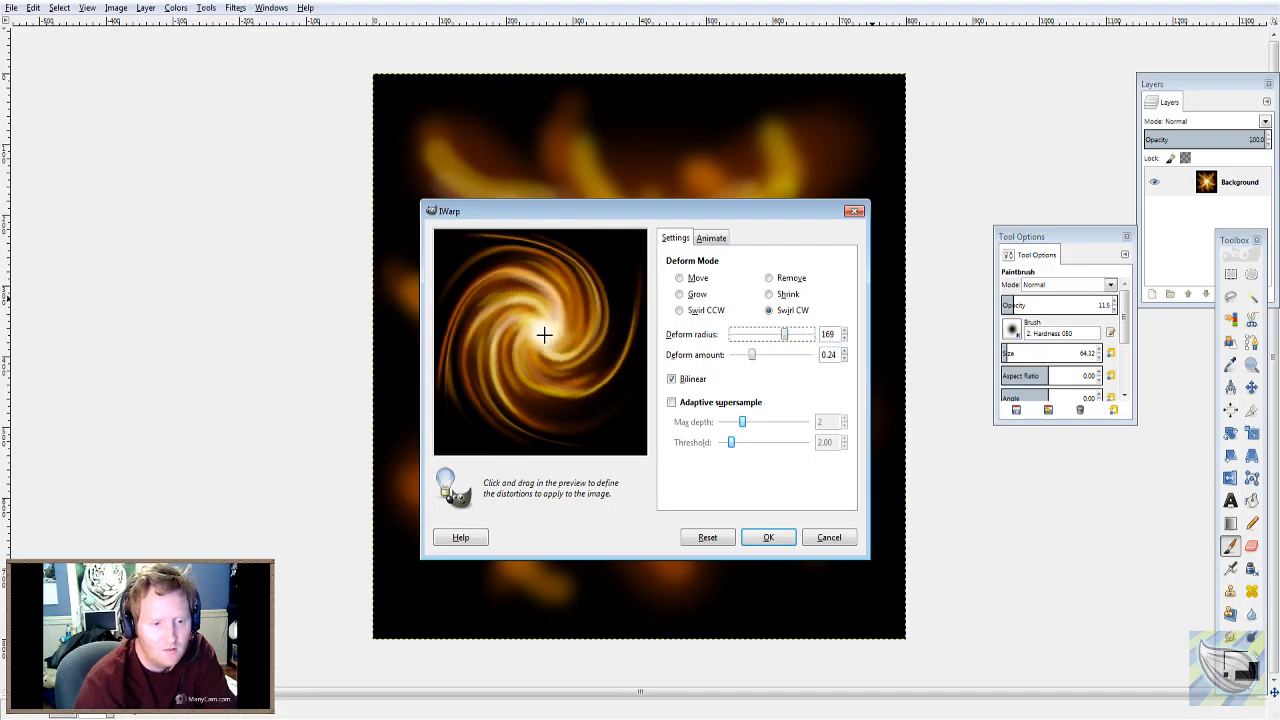
pyautogui.moveTo(786, 339); pyautogui.dragTo(749, 339)
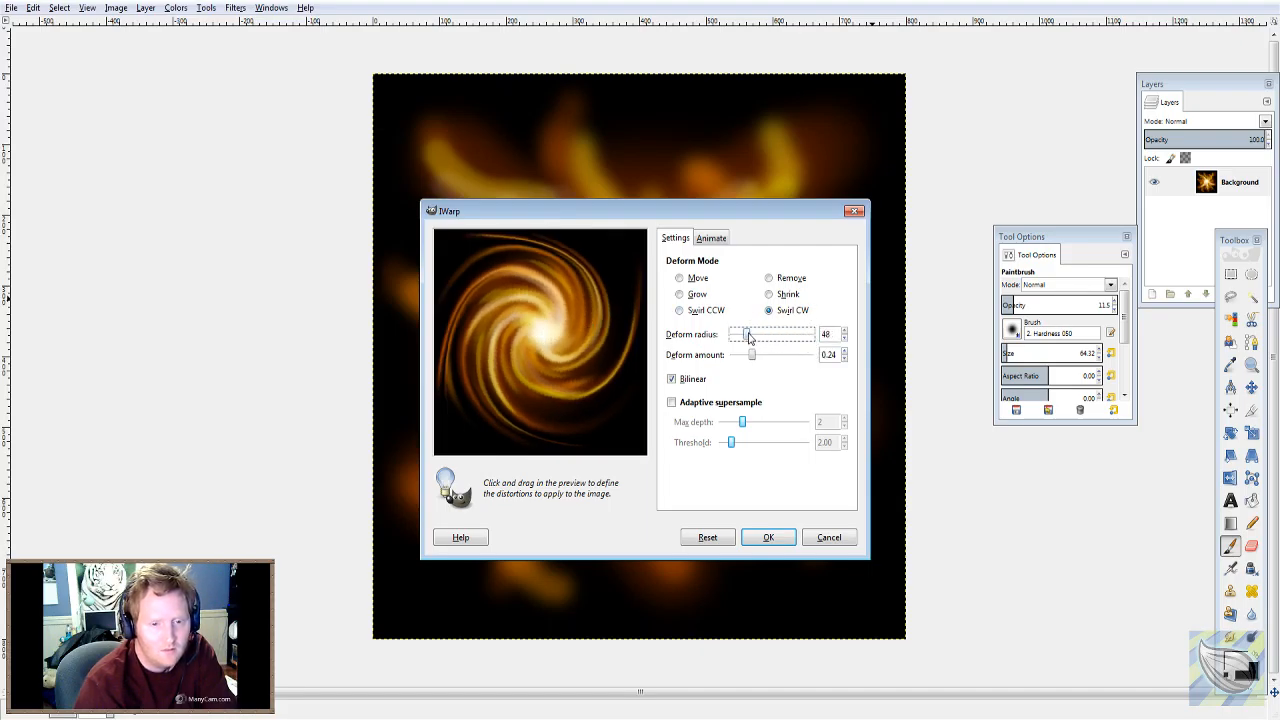
pyautogui.moveTo(541, 331); pyautogui.dragTo(551, 330)
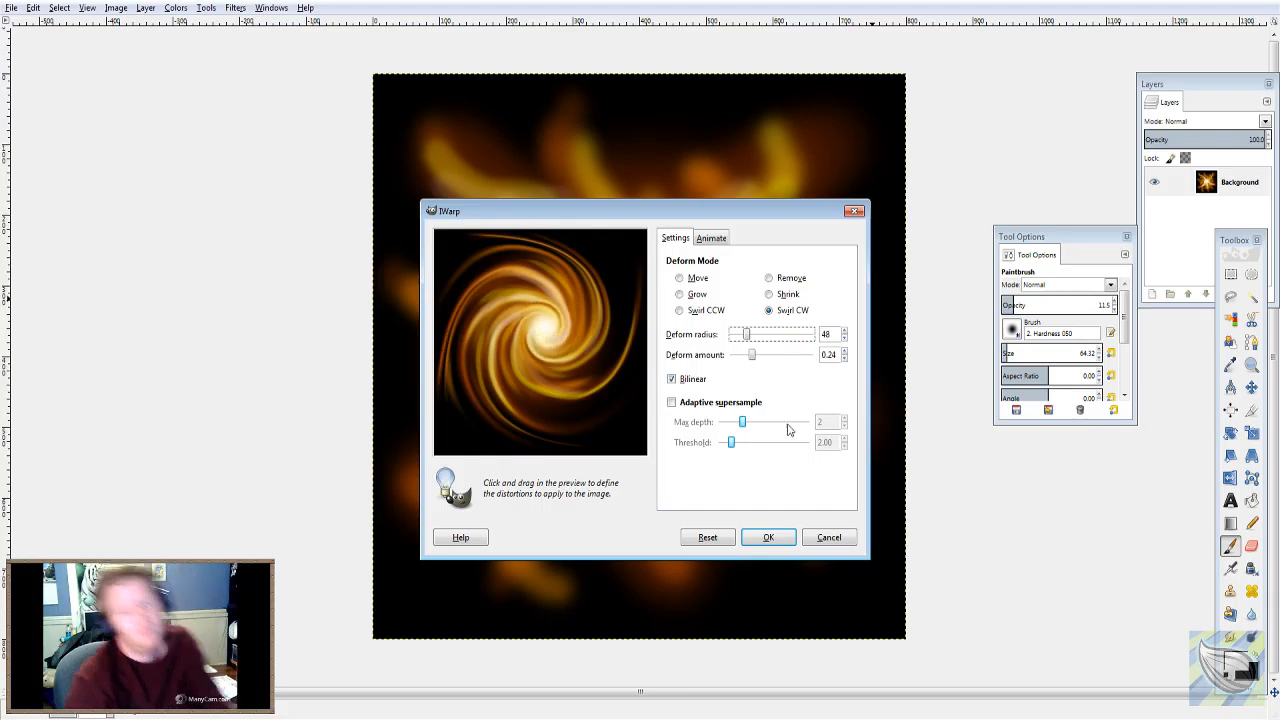
pyautogui.click(752, 535)
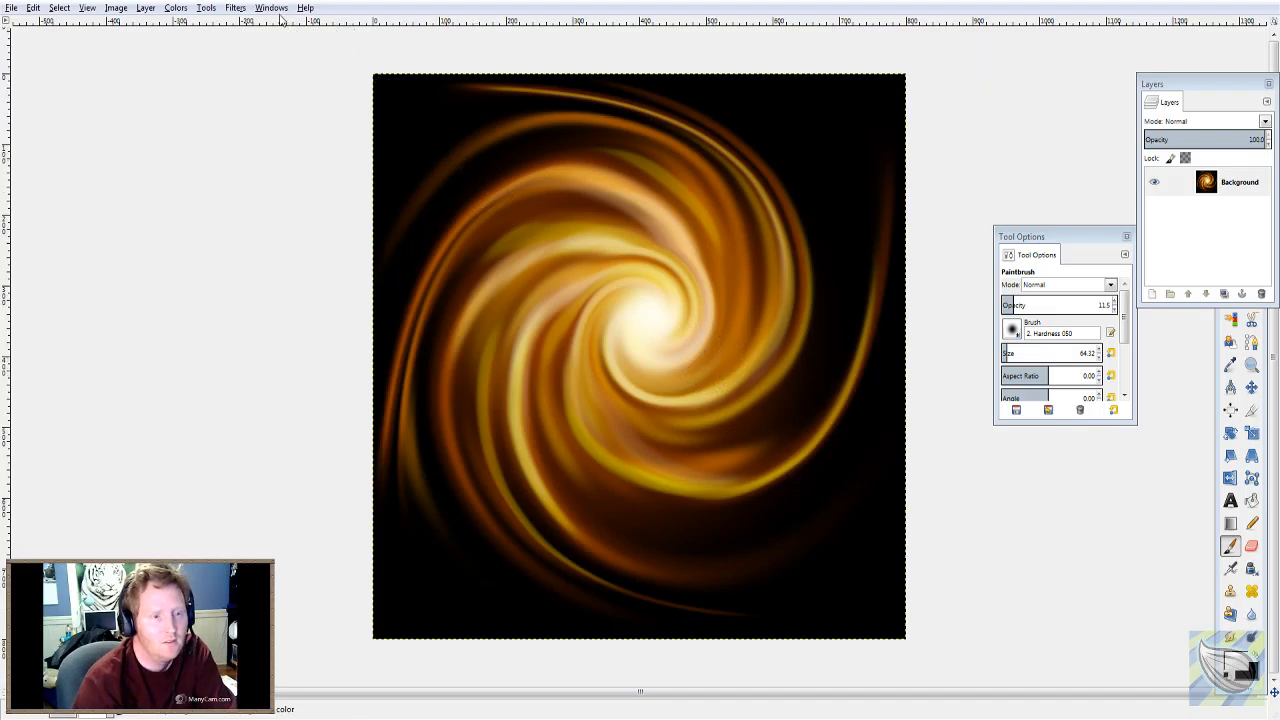
pyautogui.hotkey('ctrl', 'z')
# - Reopen IWarp on the unswirled burst, set the deform radius to 250, and swirl clockwise around the center
pyautogui.click(235, 8)
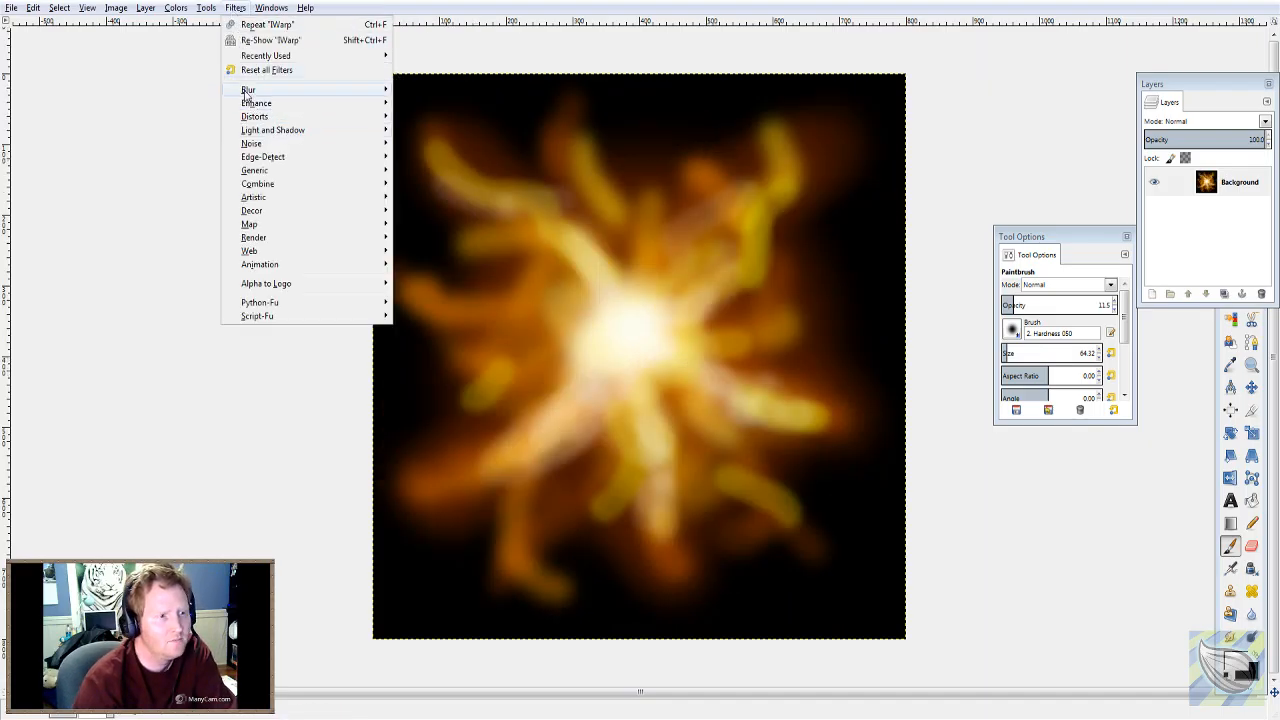
pyautogui.moveTo(281, 149)
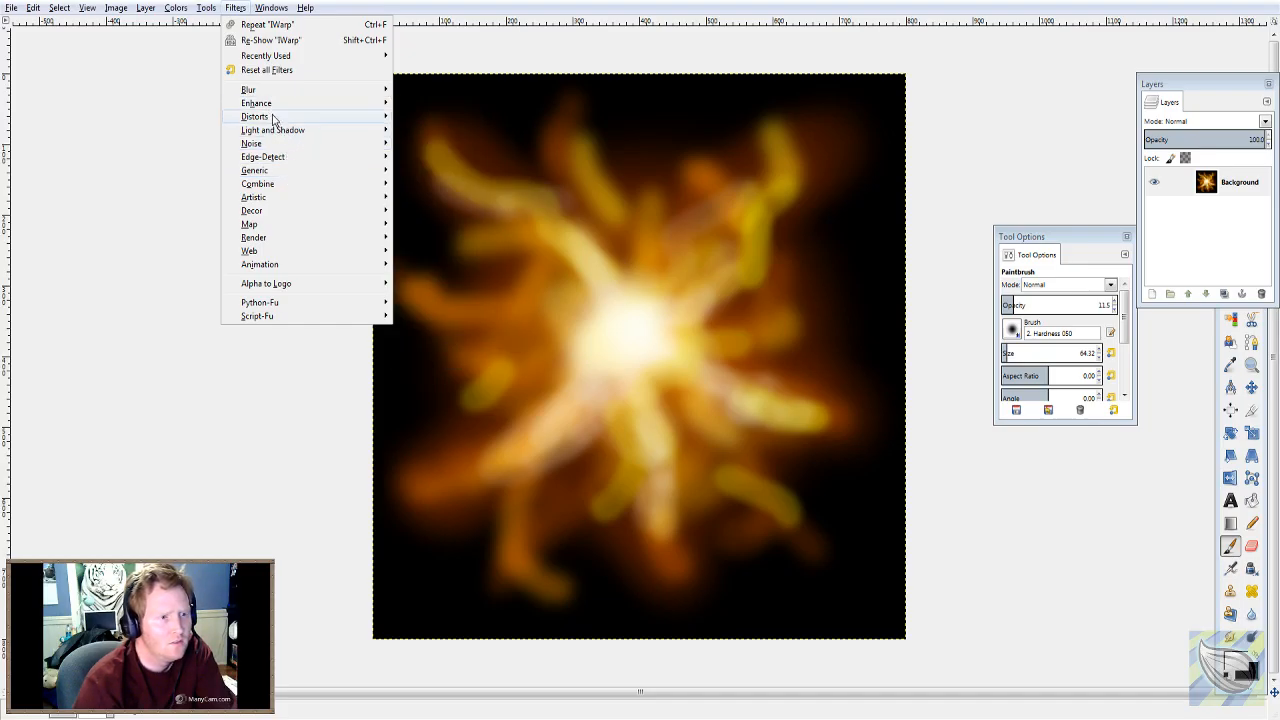
pyautogui.moveTo(277, 119)
pyautogui.click(420, 197)
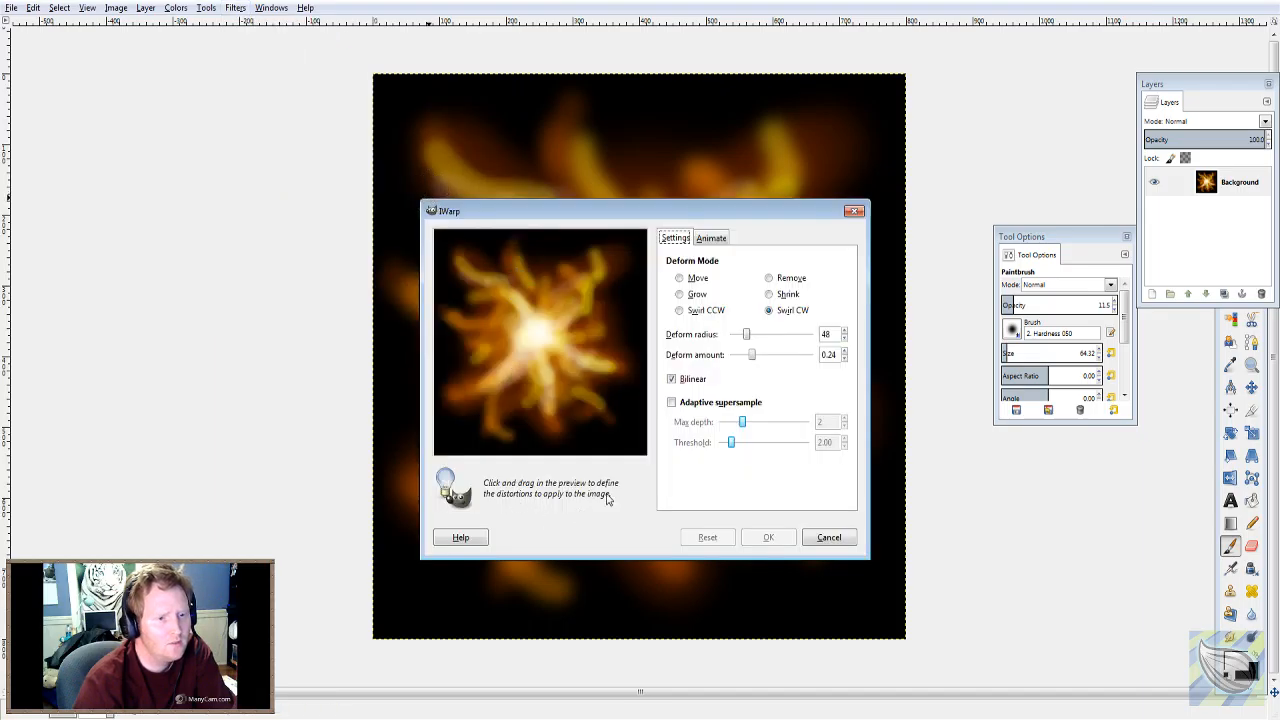
pyautogui.moveTo(746, 338); pyautogui.dragTo(813, 341)
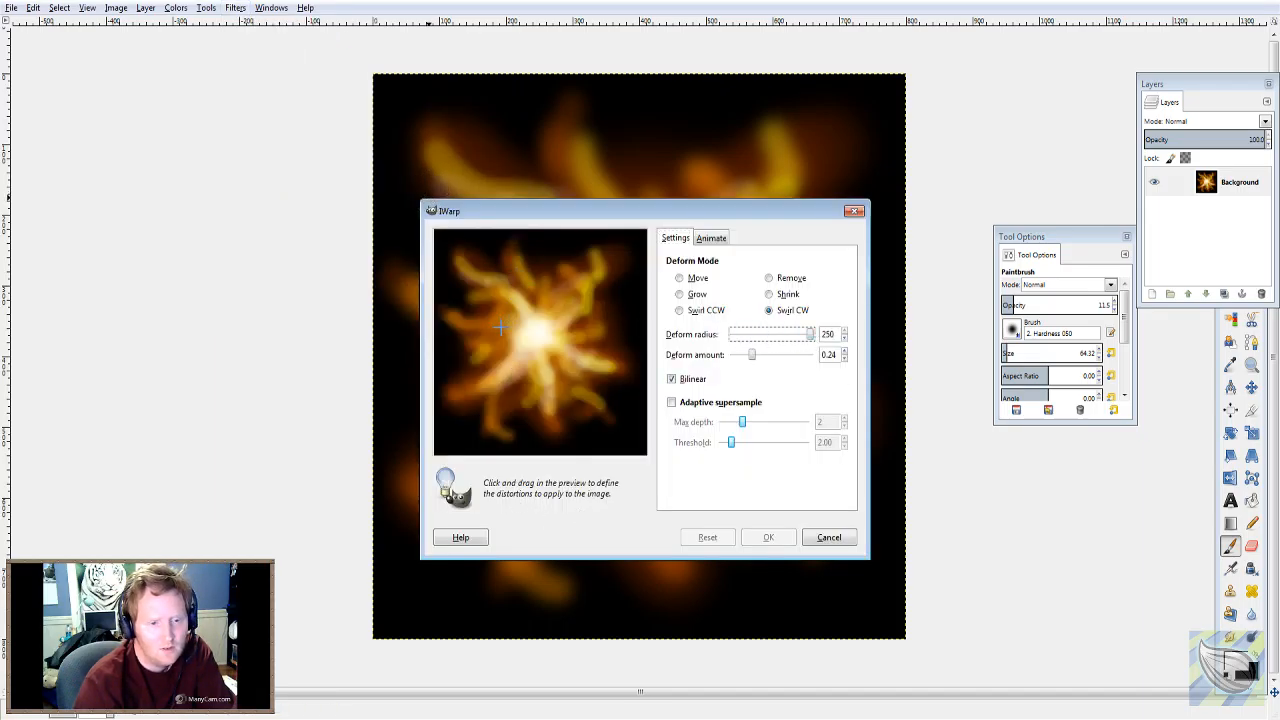
pyautogui.moveTo(538, 335); pyautogui.dragTo(539, 336)
# - Strengthen the clockwise swirl around the center with smaller deform radii, including 161, 158 and 167, and apply the warp
pyautogui.moveTo(801, 340); pyautogui.dragTo(786, 339)
pyautogui.click(544, 340)
pyautogui.moveTo(549, 321)
pyautogui.mouseDown()
pyautogui.moveTo(537, 337)
pyautogui.moveTo(604, 333)
pyautogui.mouseUp()
pyautogui.moveTo(772, 338); pyautogui.dragTo(785, 339)
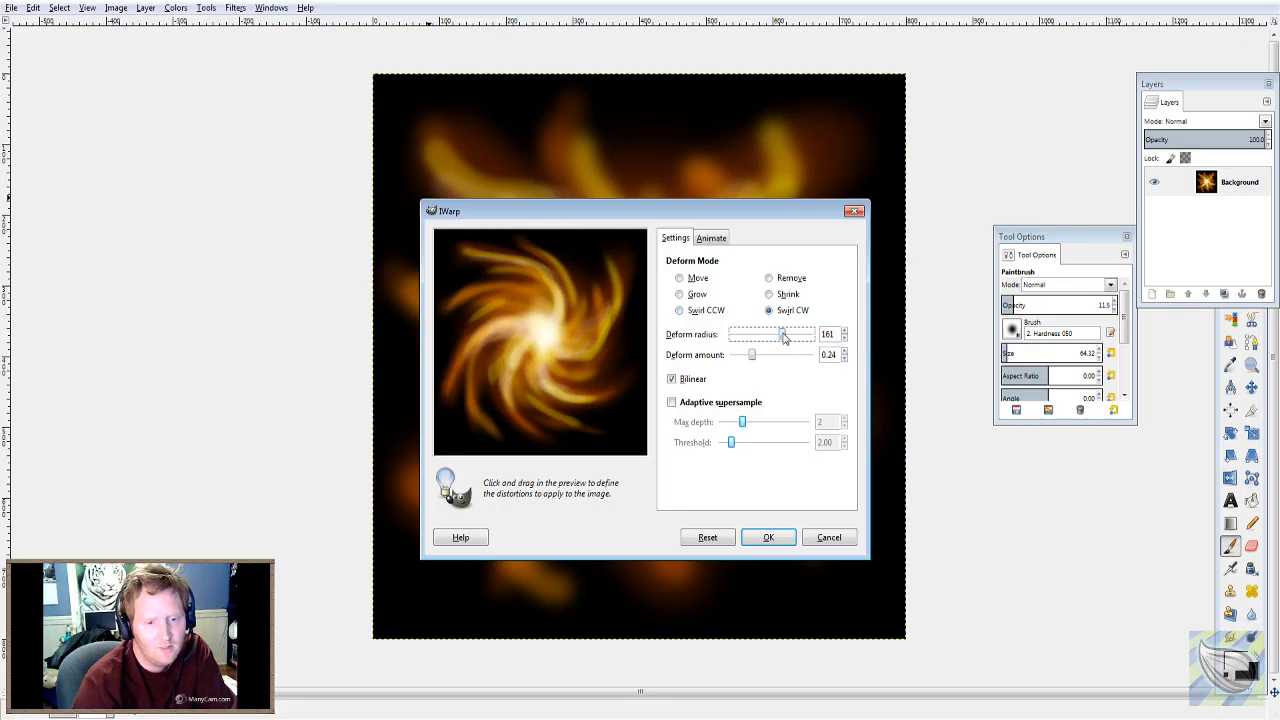
pyautogui.moveTo(542, 333); pyautogui.dragTo(540, 328)
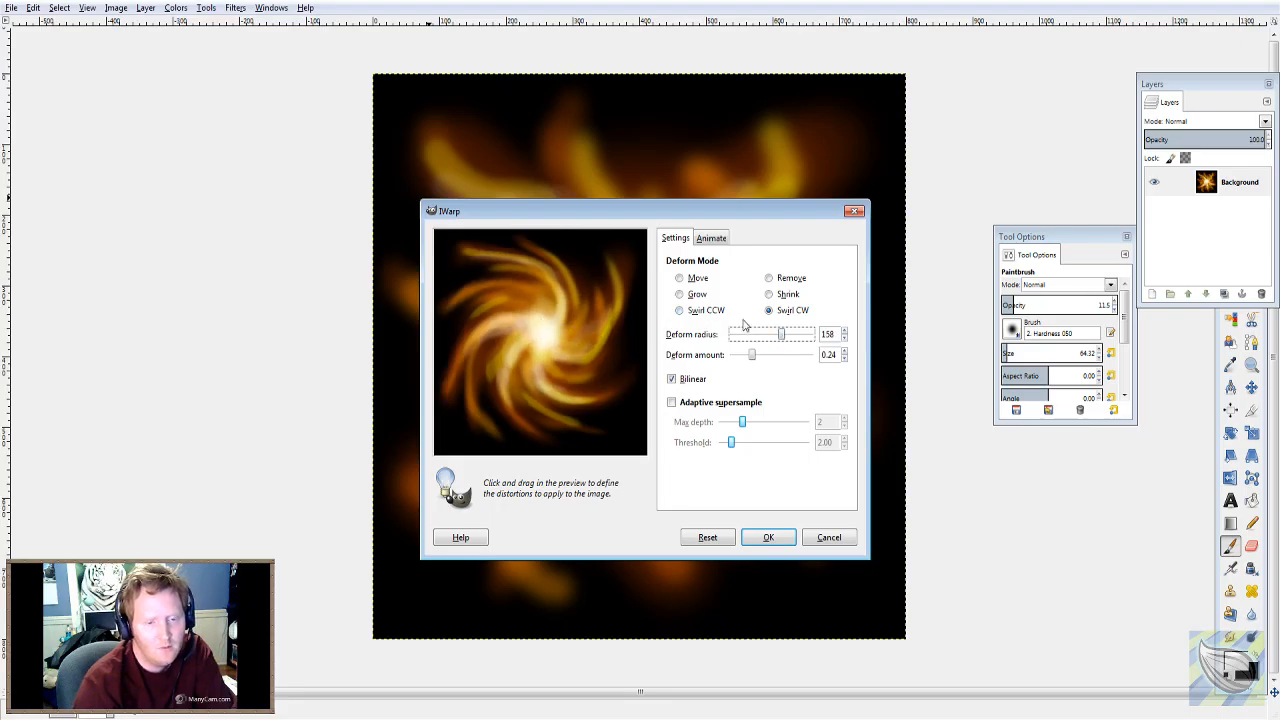
pyautogui.moveTo(778, 336)
pyautogui.mouseDown()
pyautogui.moveTo(745, 336)
pyautogui.moveTo(785, 337)
pyautogui.mouseUp()
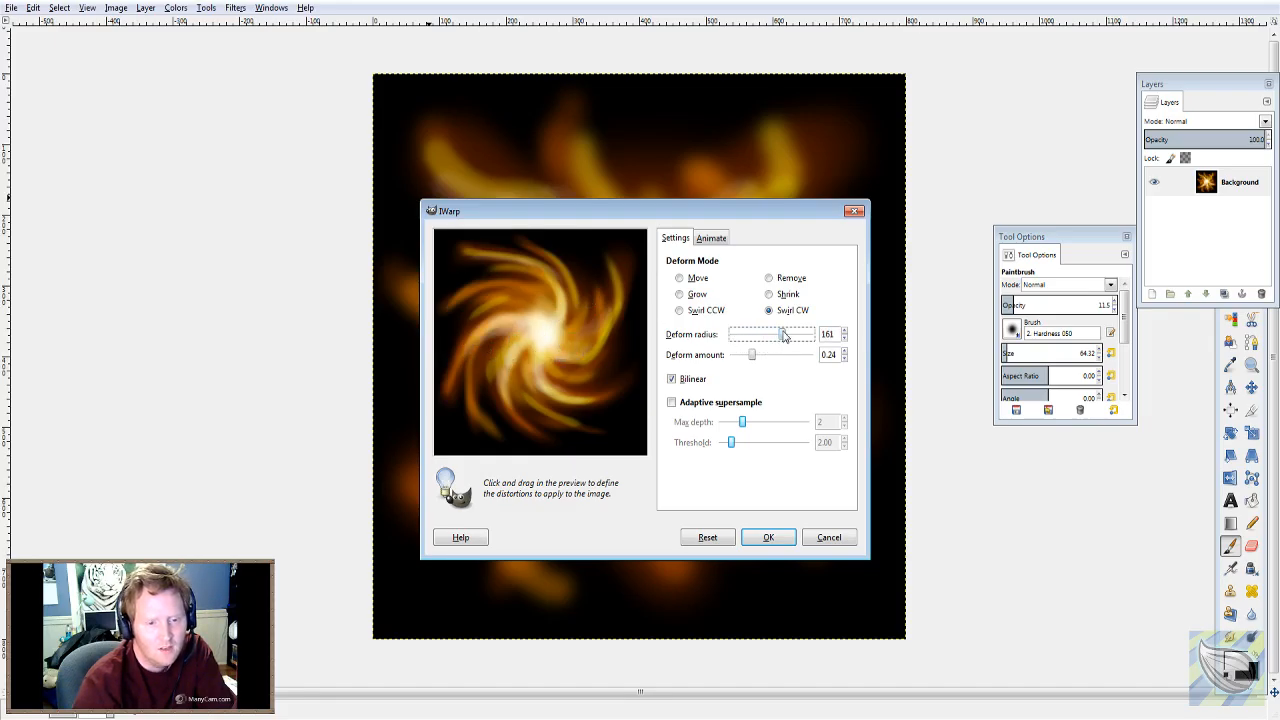
pyautogui.moveTo(538, 340); pyautogui.dragTo(540, 336)
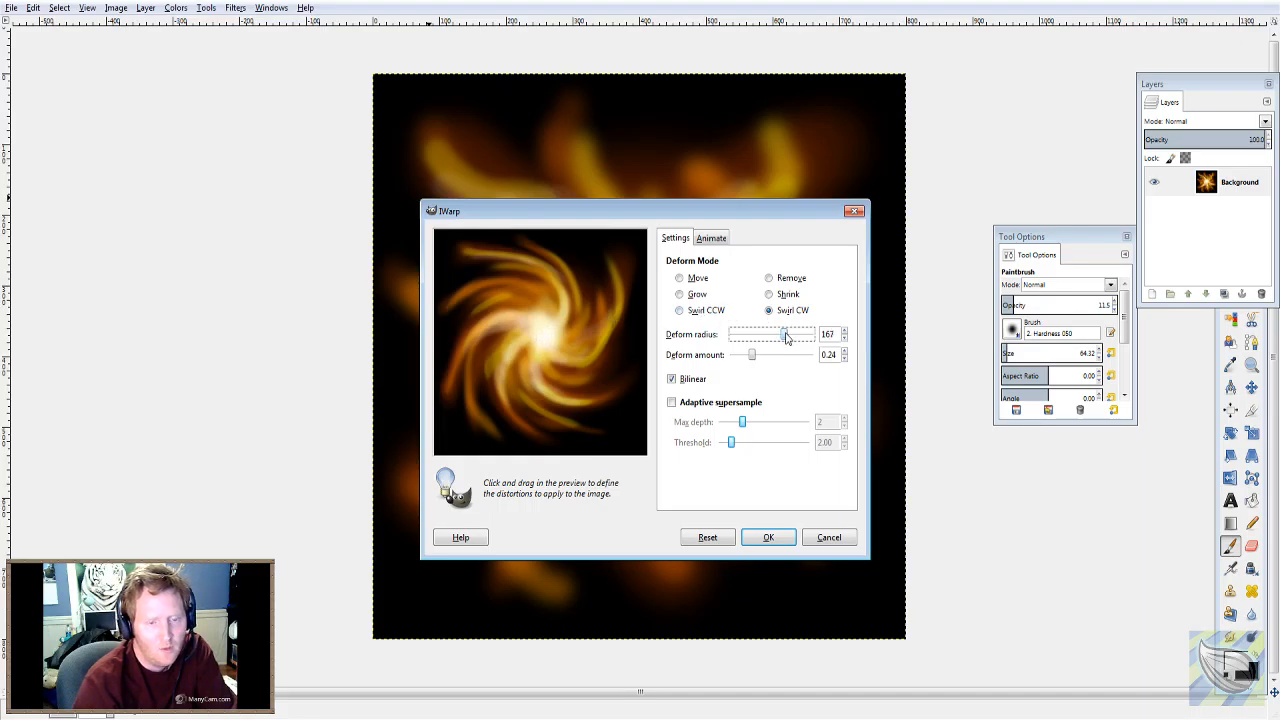
pyautogui.moveTo(543, 337); pyautogui.dragTo(543, 337)
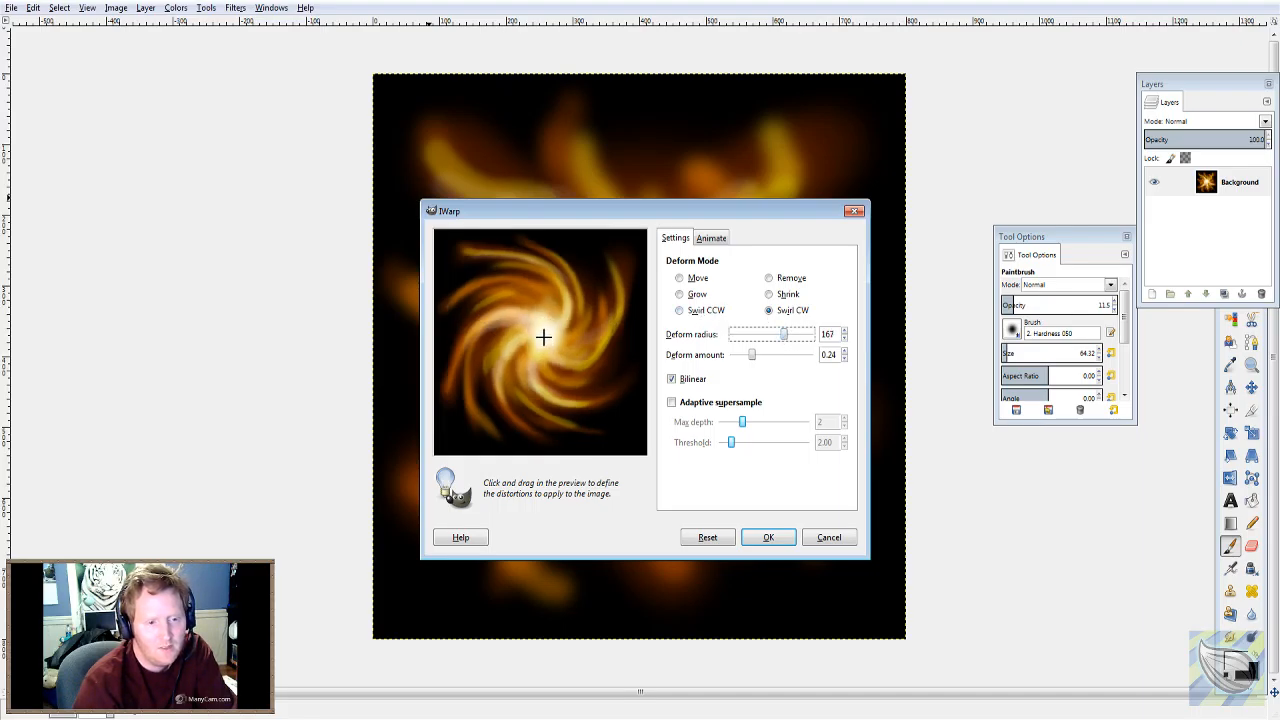
pyautogui.click(768, 540)
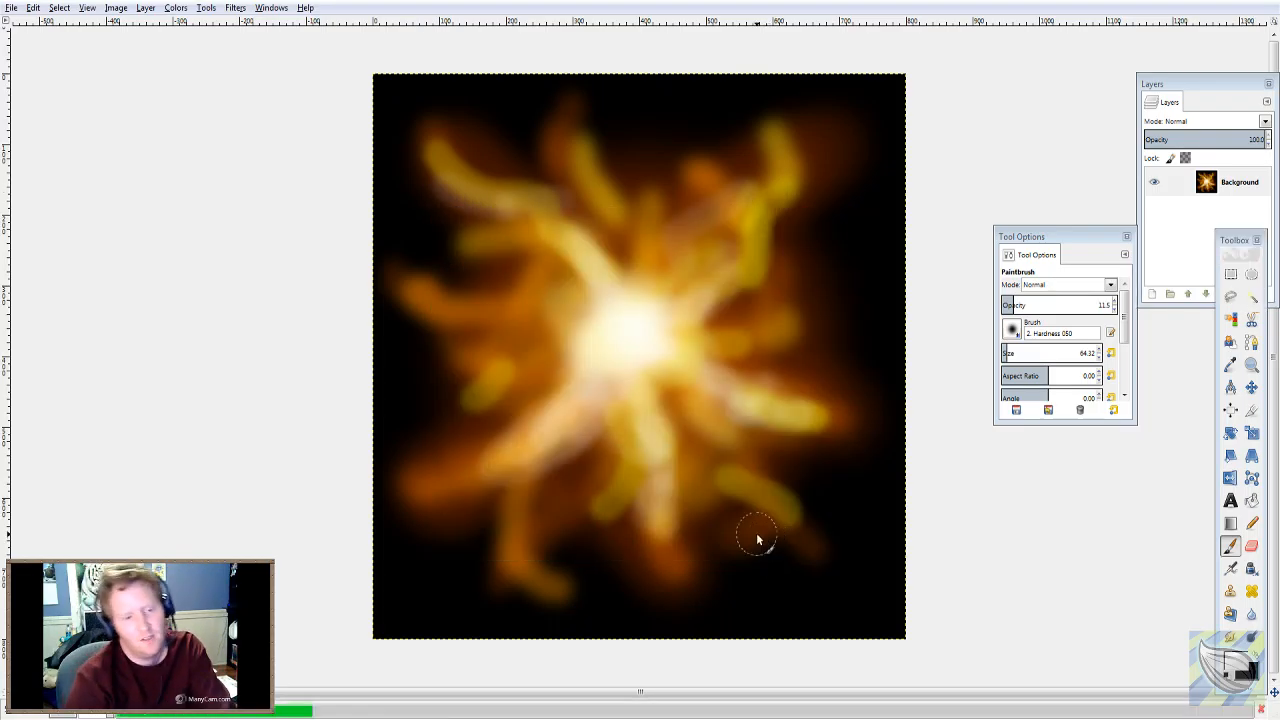
# - Make black the foreground color and try darkening the upper-right arm with the Pencil at size 430.15 and opacity 66.1
pyautogui.press('-')
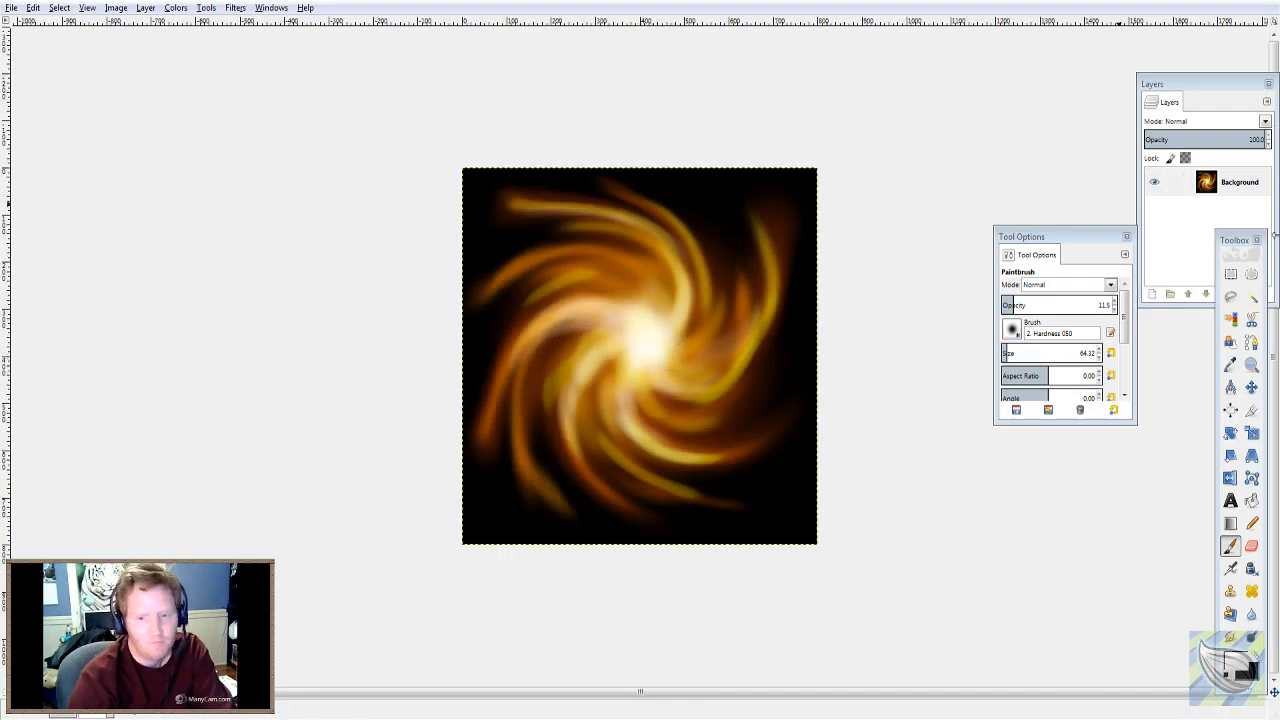
pyautogui.click(1251, 275)
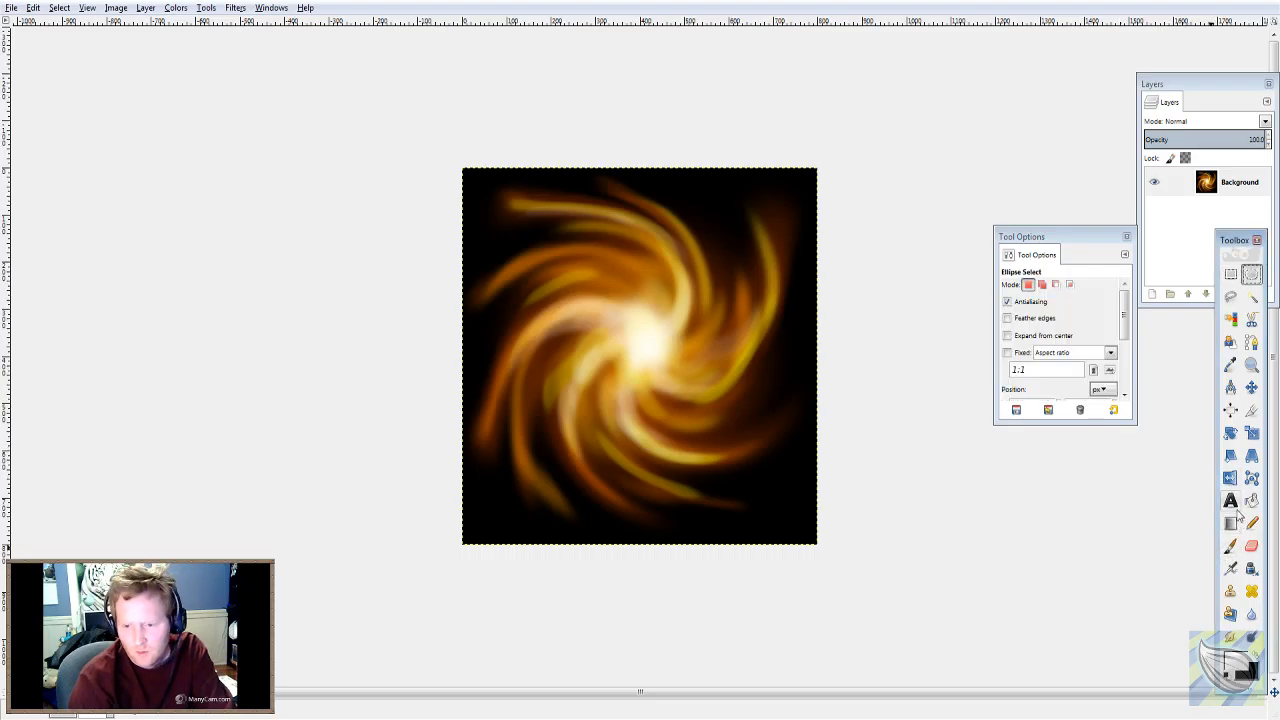
pyautogui.click(1253, 655)
pyautogui.press('Escape')
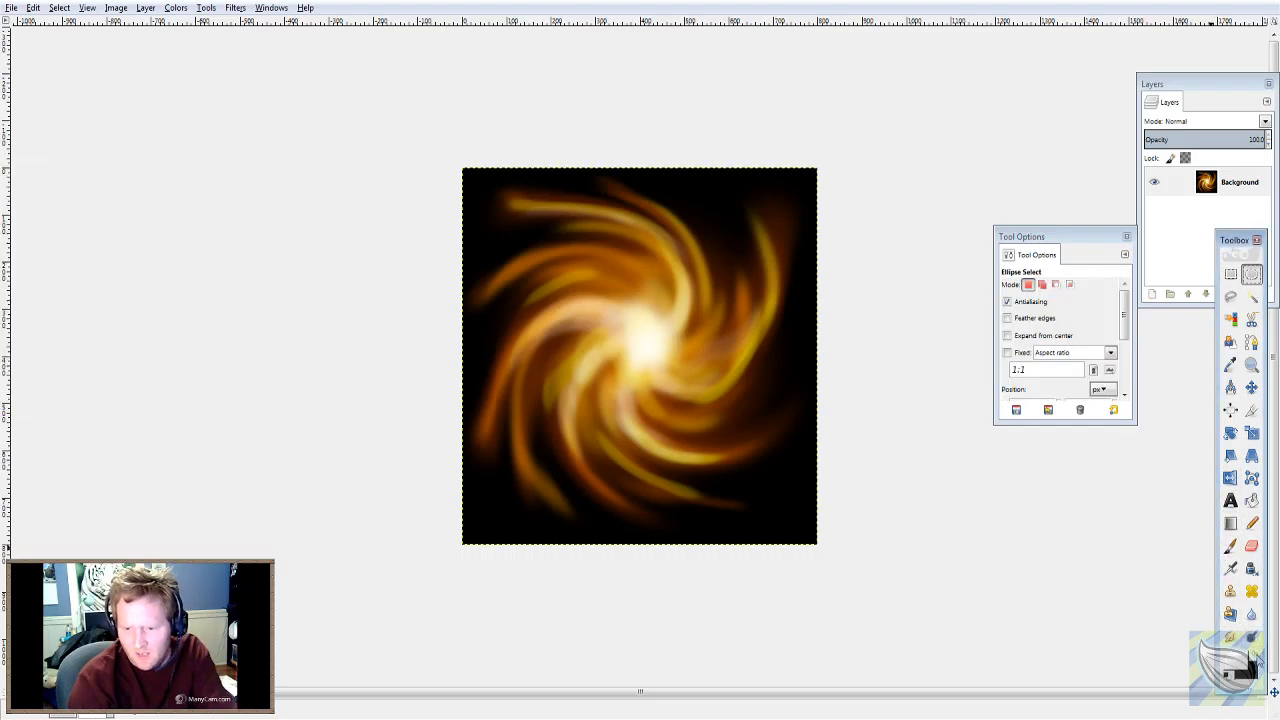
pyautogui.click(1230, 546)
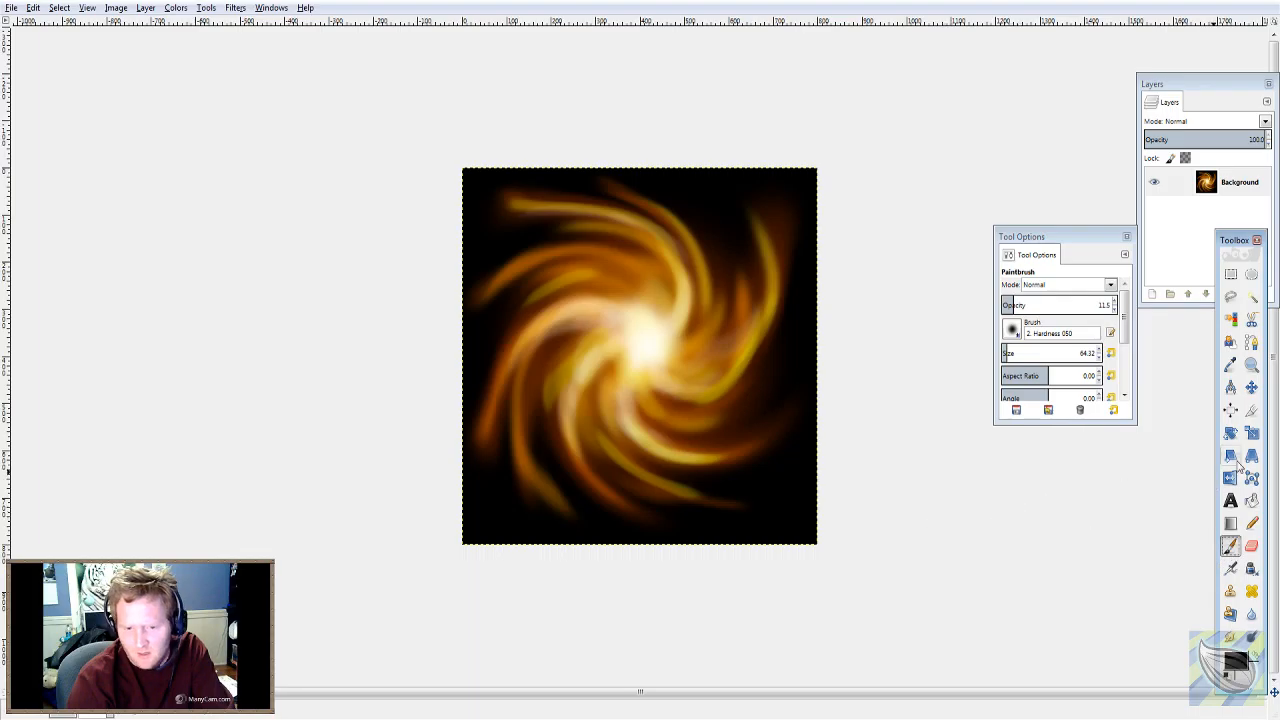
pyautogui.click(1251, 523)
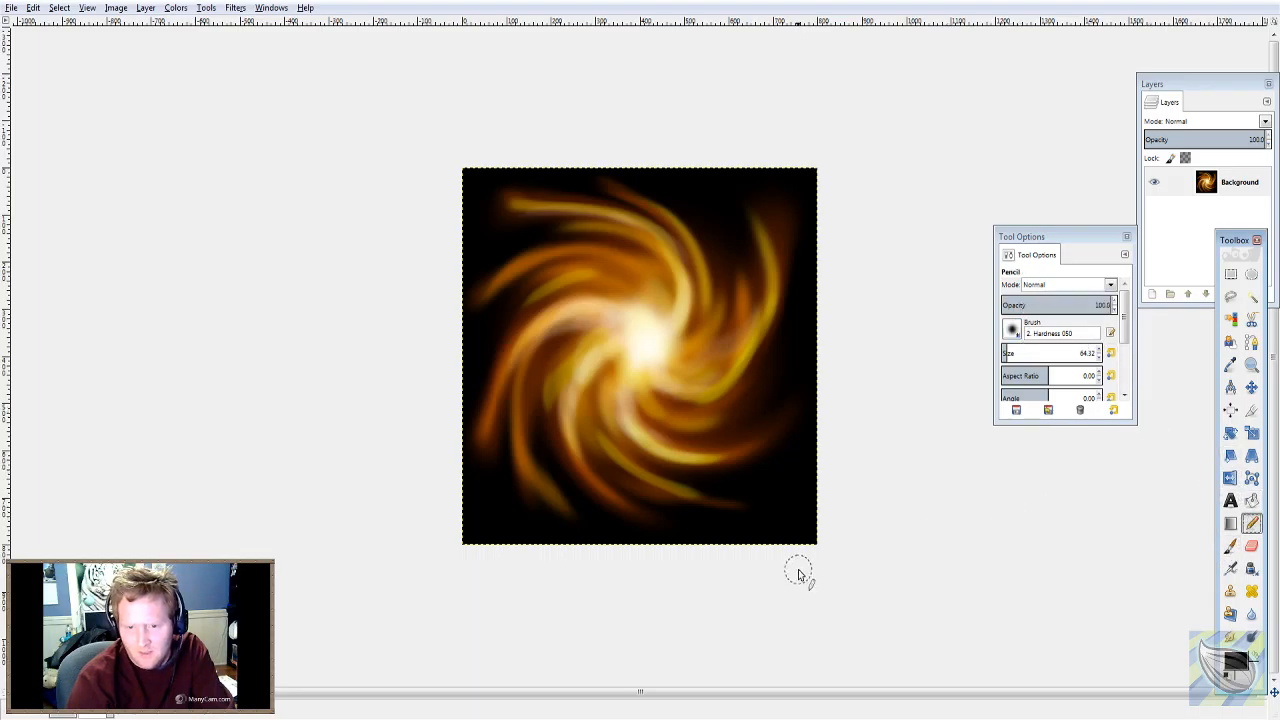
pyautogui.moveTo(1005, 353); pyautogui.dragTo(1033, 353)
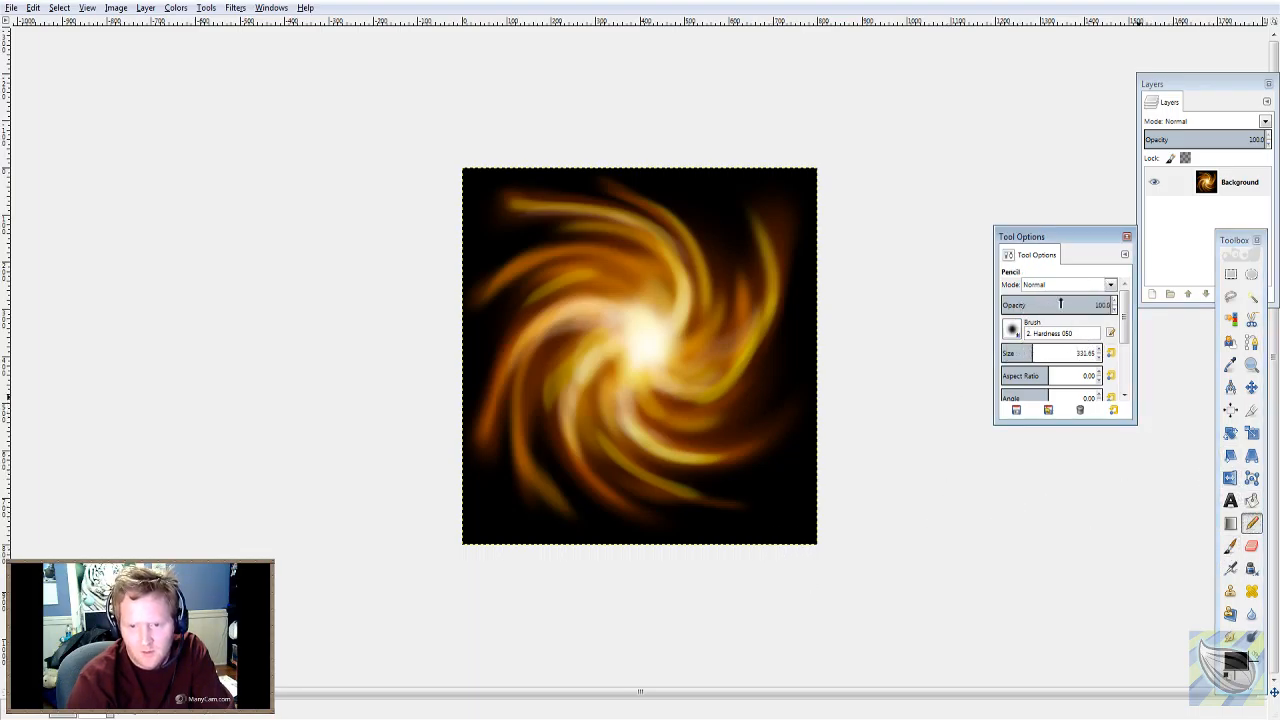
pyautogui.moveTo(1060, 303); pyautogui.dragTo(1071, 304)
pyautogui.moveTo(1033, 353); pyautogui.dragTo(1041, 353)
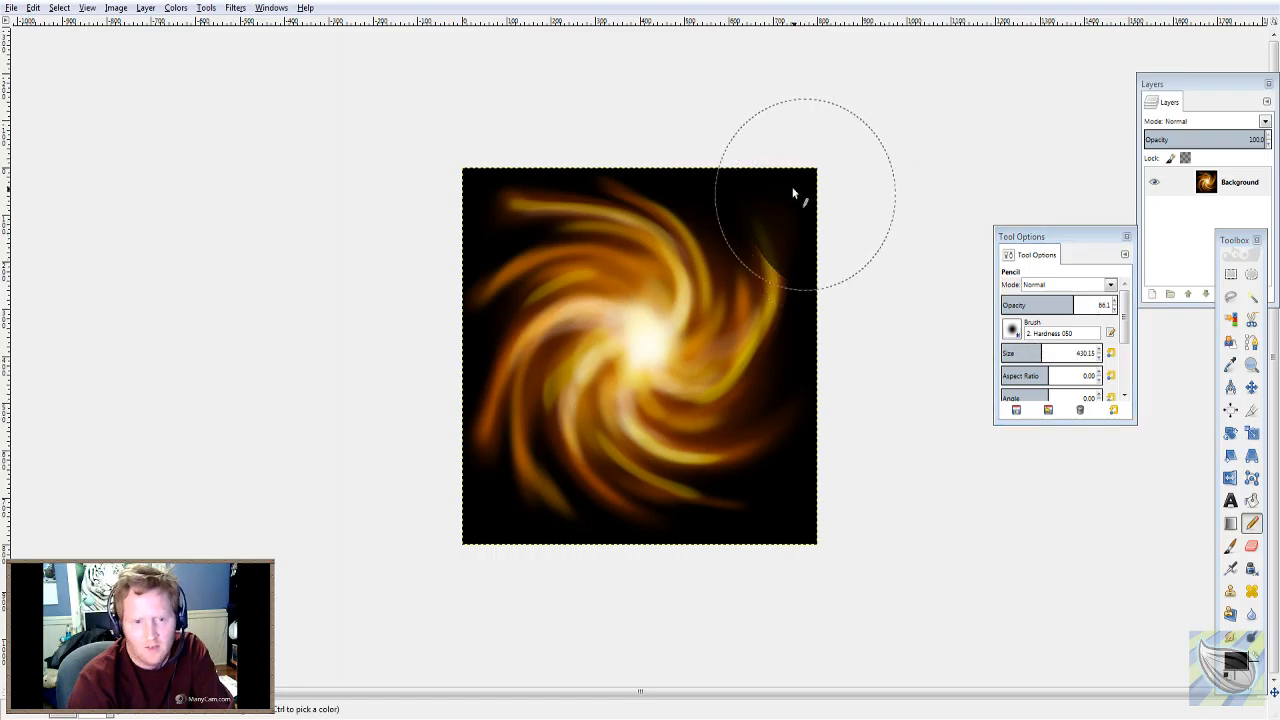
pyautogui.click(1230, 545)
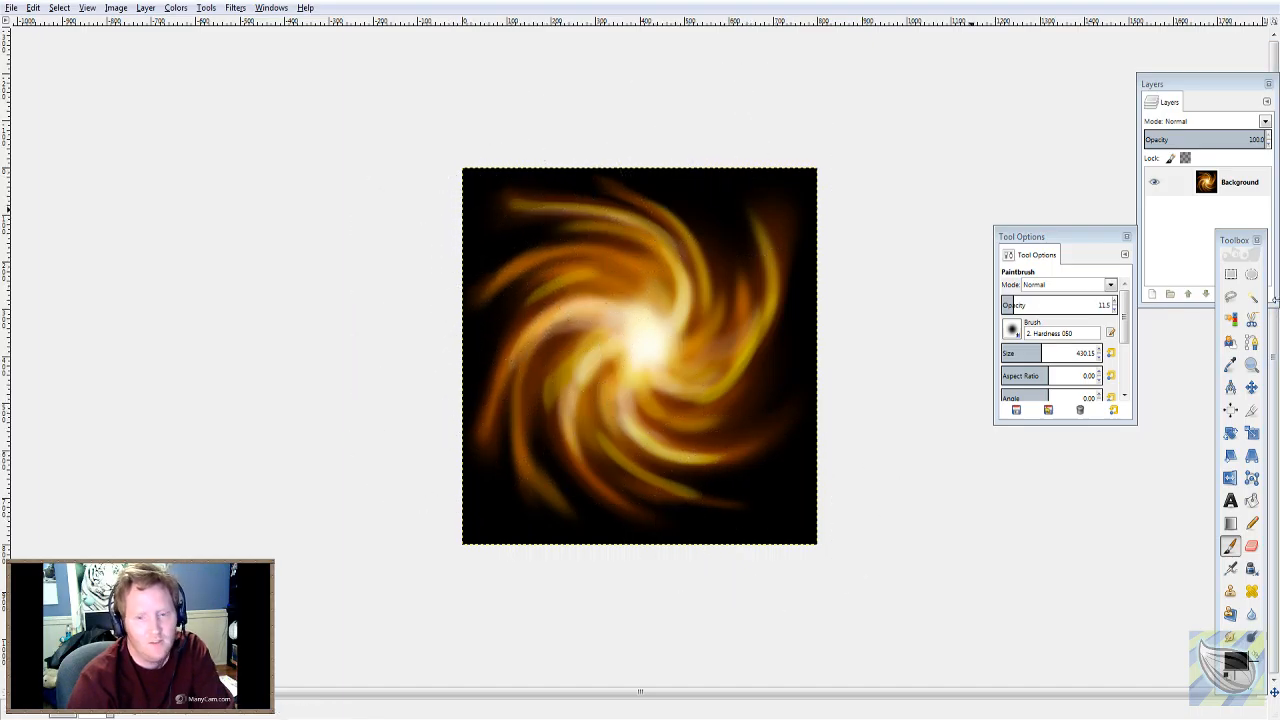
# - Try tinting the swirl with Colorize, testing several hue and saturation values including hue 101 and saturation 0, and cancel
pyautogui.click(1251, 274)
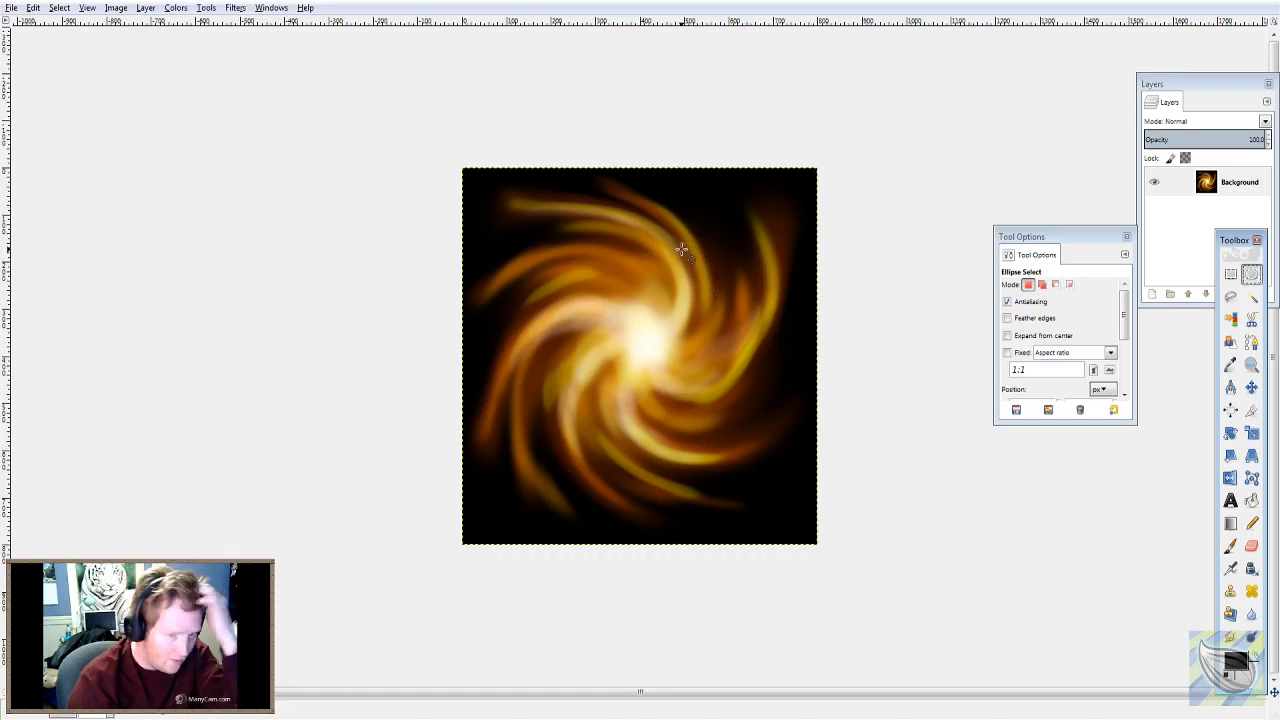
pyautogui.click(175, 8)
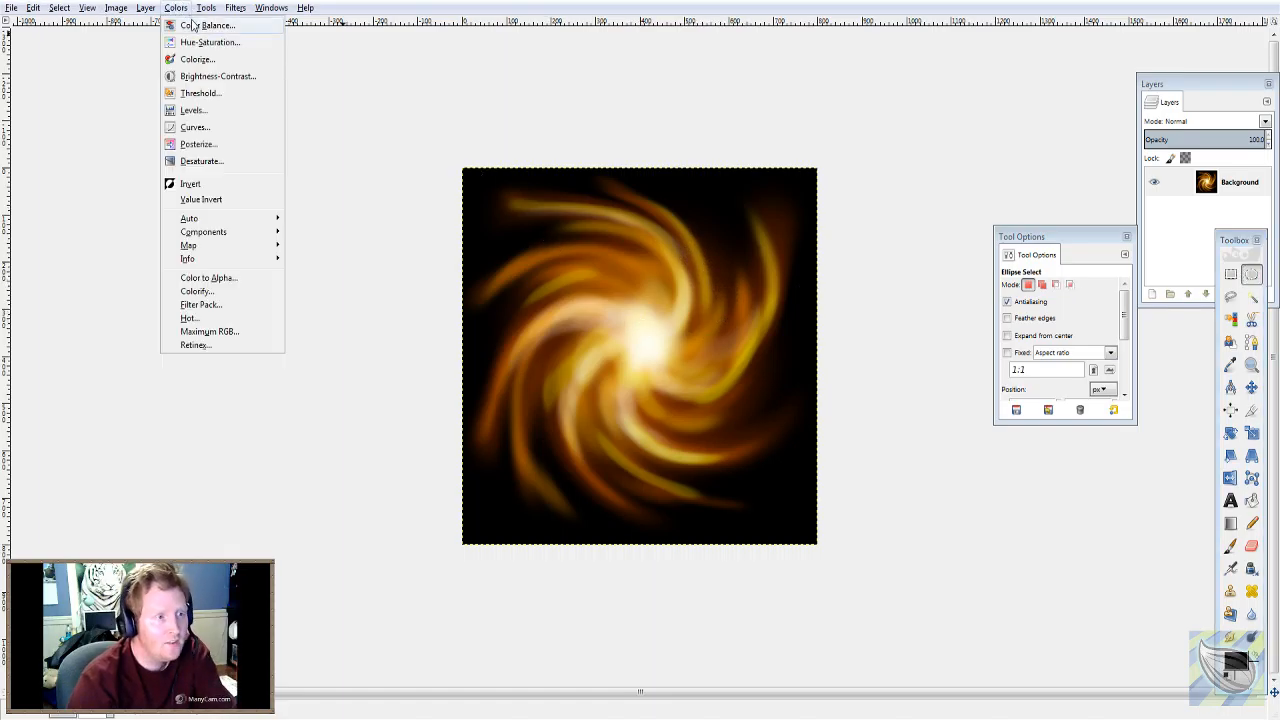
pyautogui.click(200, 60)
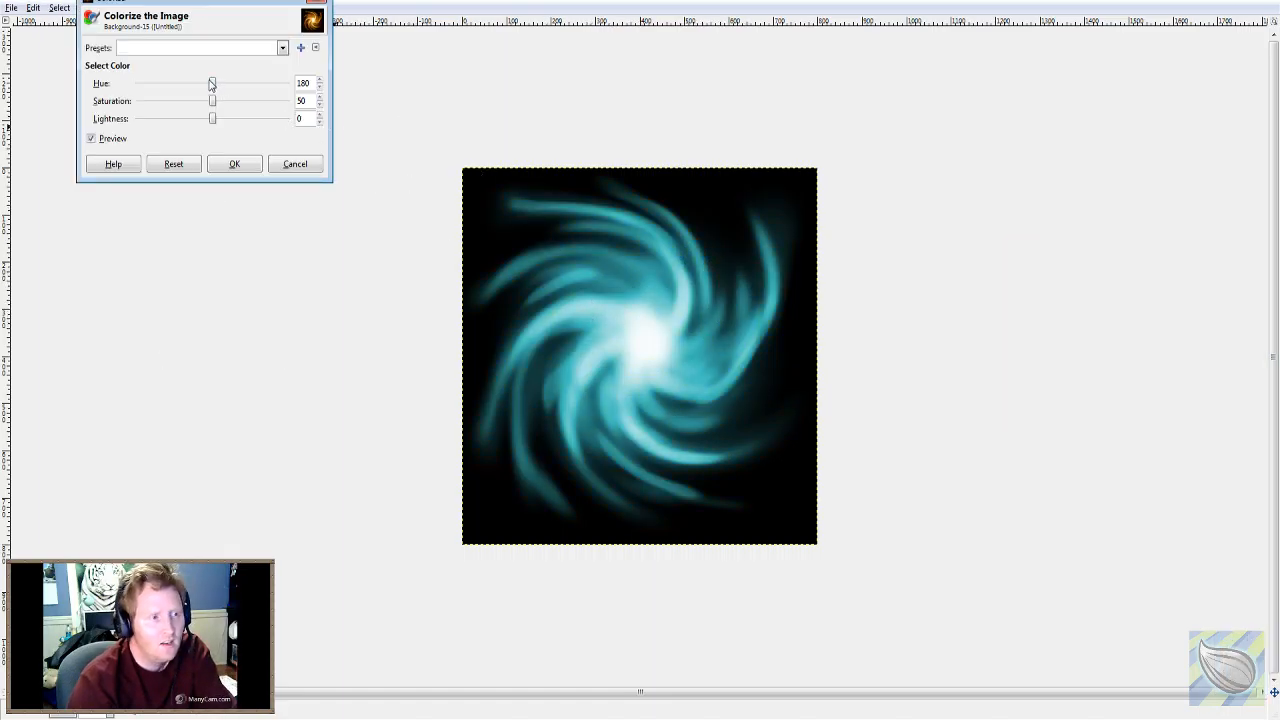
pyautogui.moveTo(211, 84); pyautogui.dragTo(5, 125)
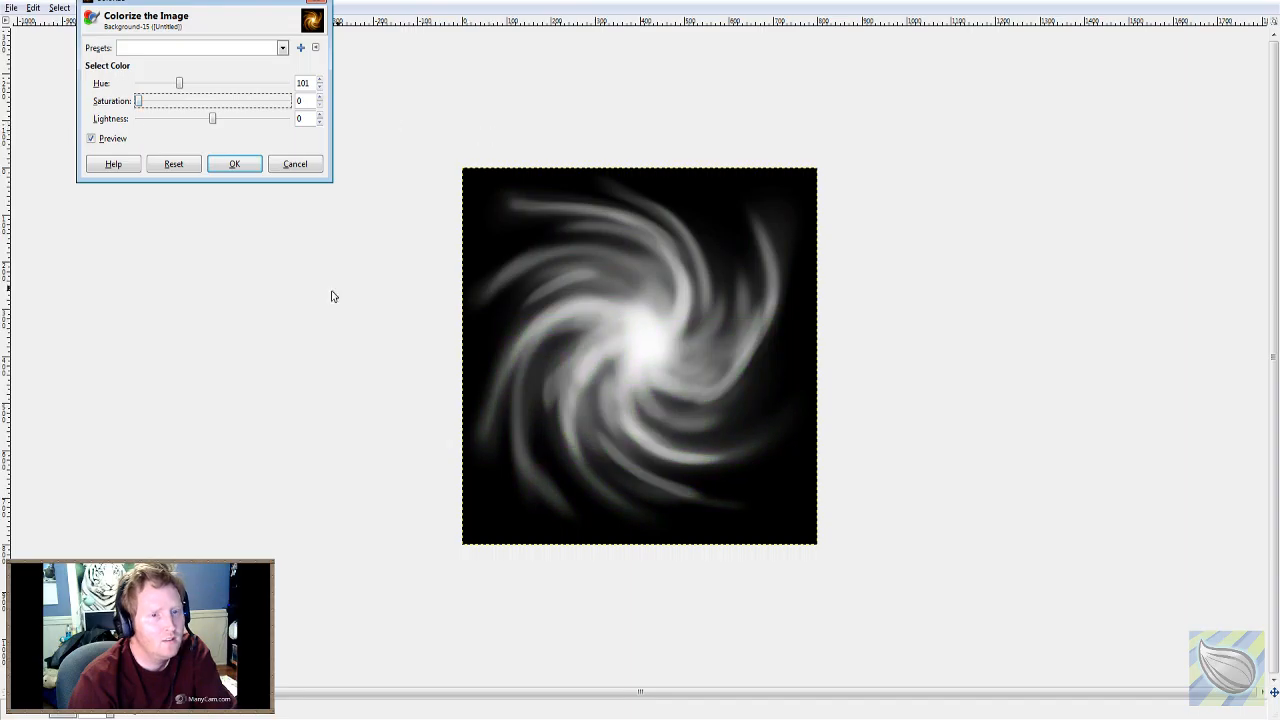
pyautogui.moveTo(131, 103); pyautogui.dragTo(265, 108)
pyautogui.moveTo(180, 86); pyautogui.dragTo(221, 88)
pyautogui.click(289, 164)
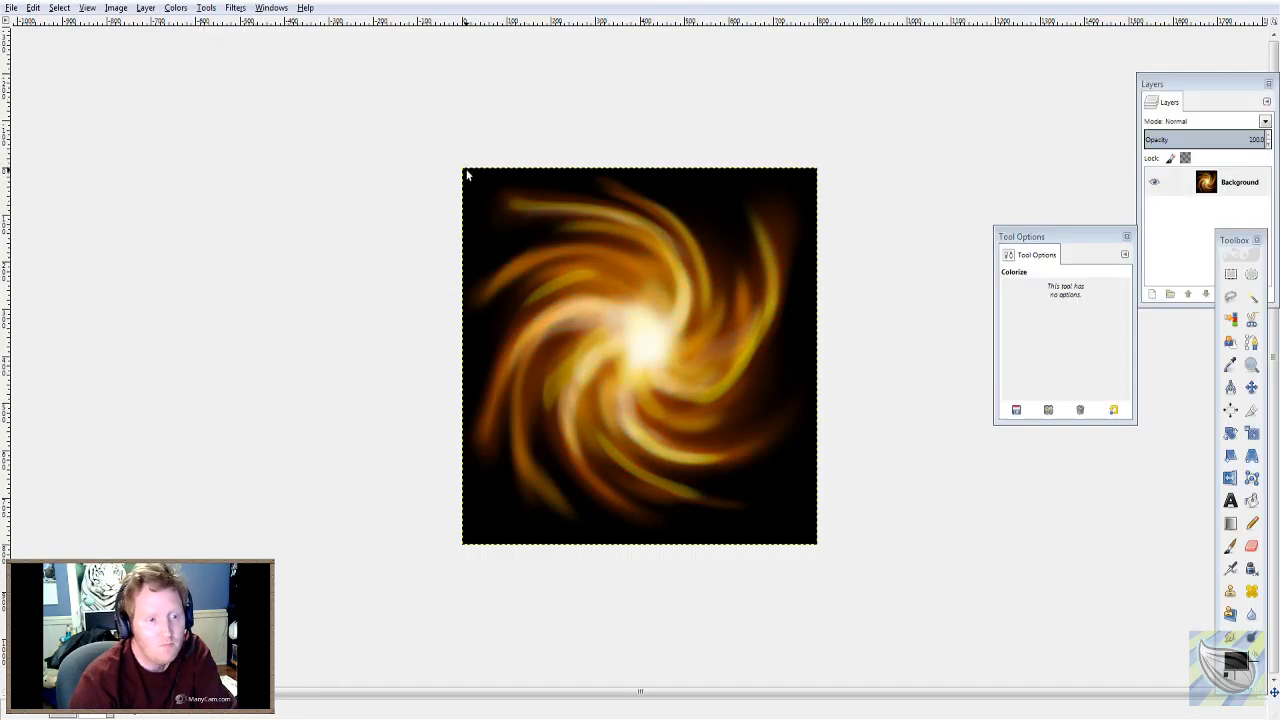
# - Draw an elliptical selection around the swirl and pull its right, bottom and left sides slightly inward from the canvas edges
pyautogui.click(1252, 274)
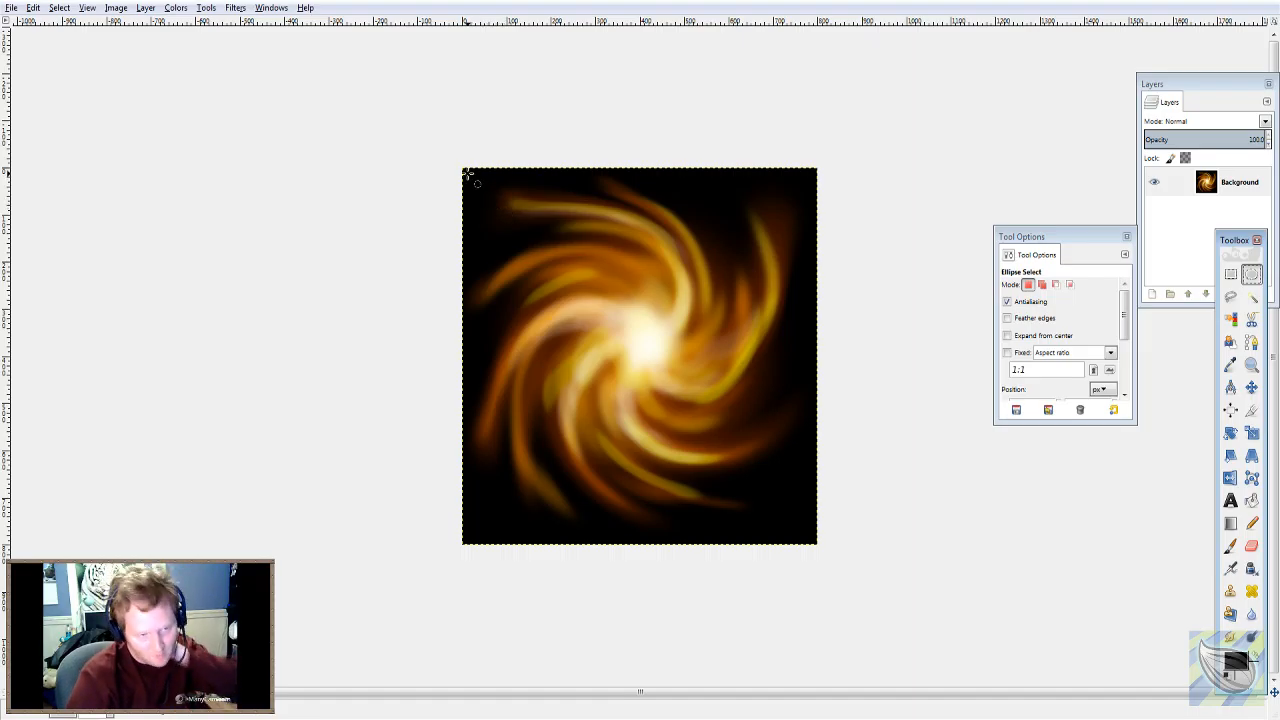
pyautogui.moveTo(461, 170); pyautogui.dragTo(820, 552)
pyautogui.press('shift')
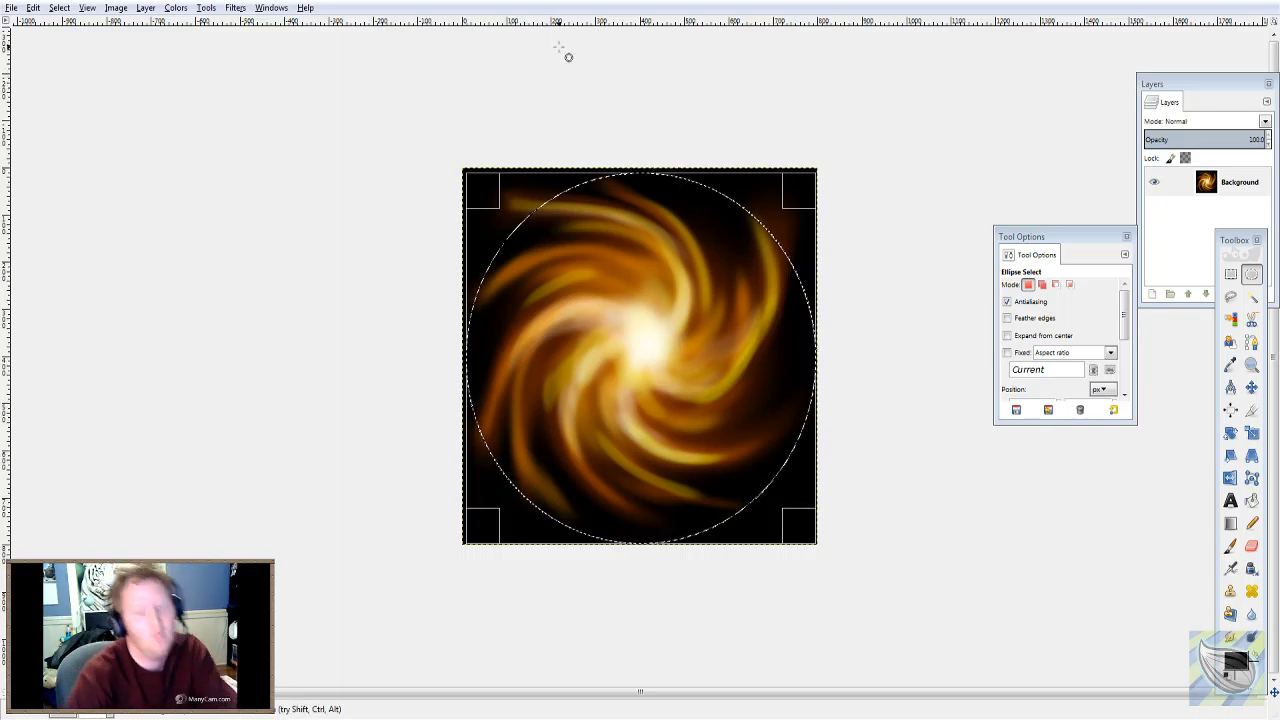
pyautogui.moveTo(786, 514); pyautogui.dragTo(770, 500)
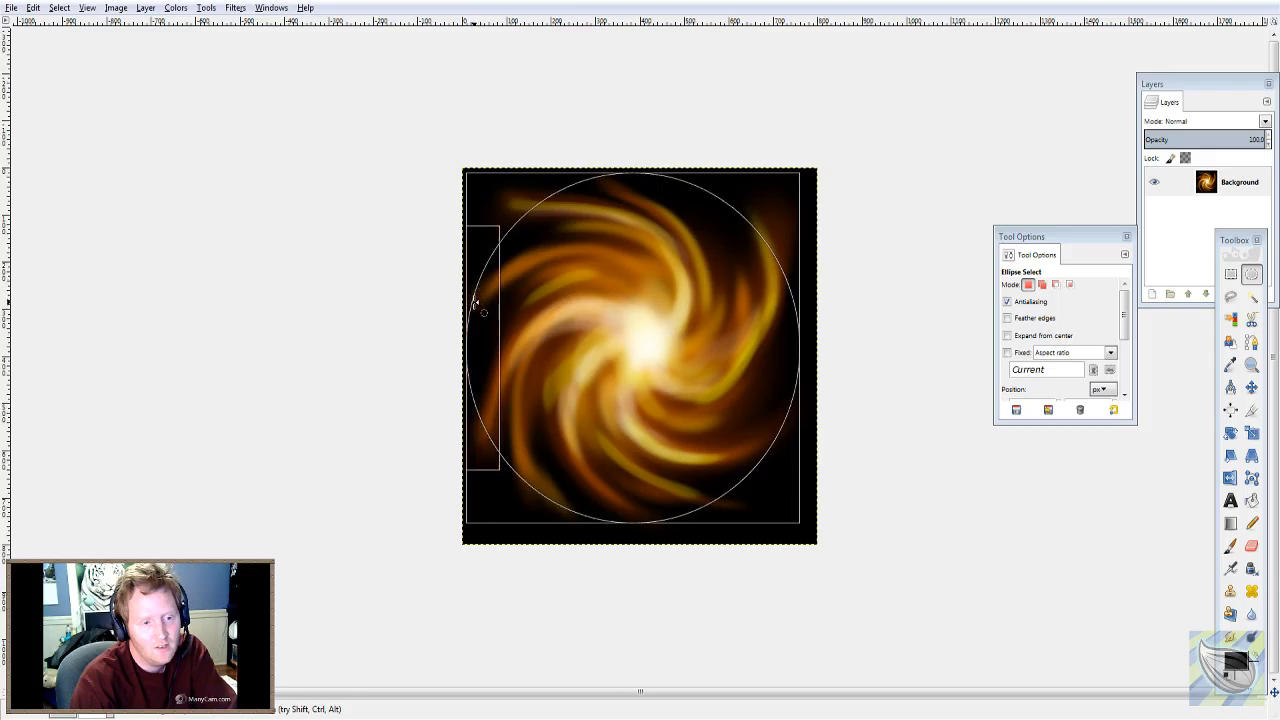
pyautogui.moveTo(476, 303); pyautogui.dragTo(478, 298)
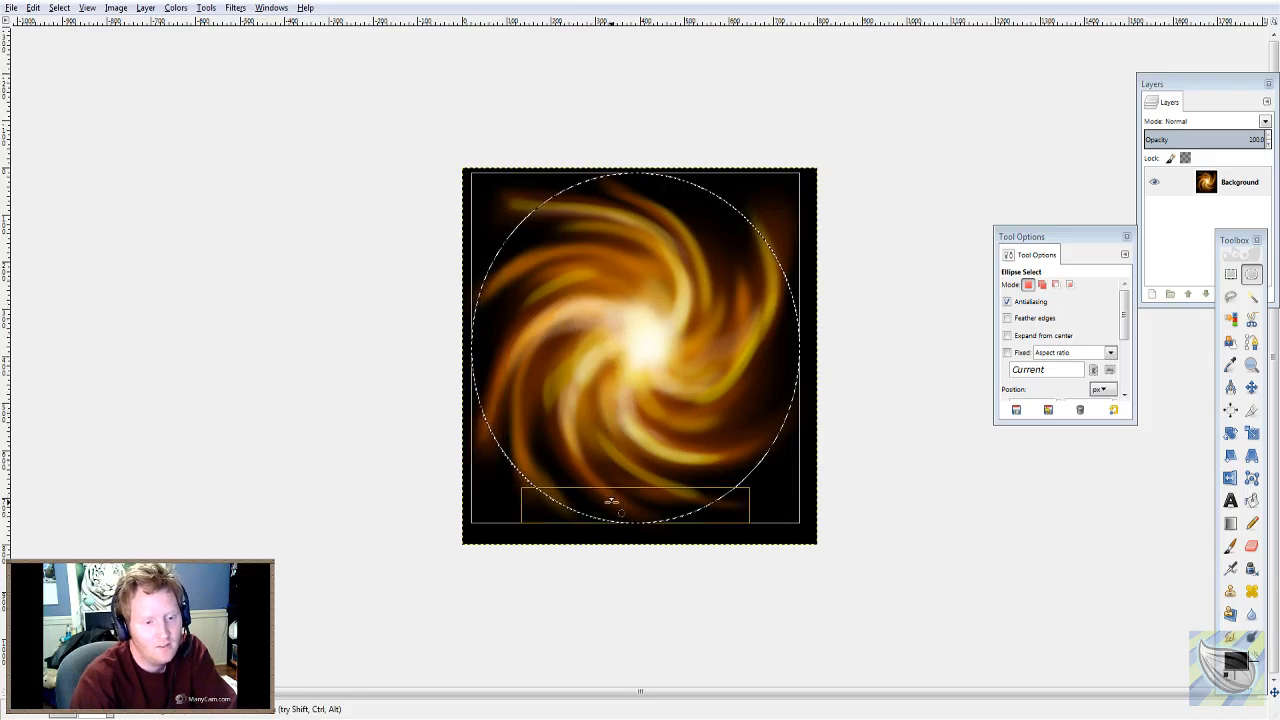
# - Shorten the elliptical selection from below and shift it upward, and replace it with a smaller ellipse centered on the swirl
pyautogui.moveTo(611, 501); pyautogui.dragTo(613, 492)
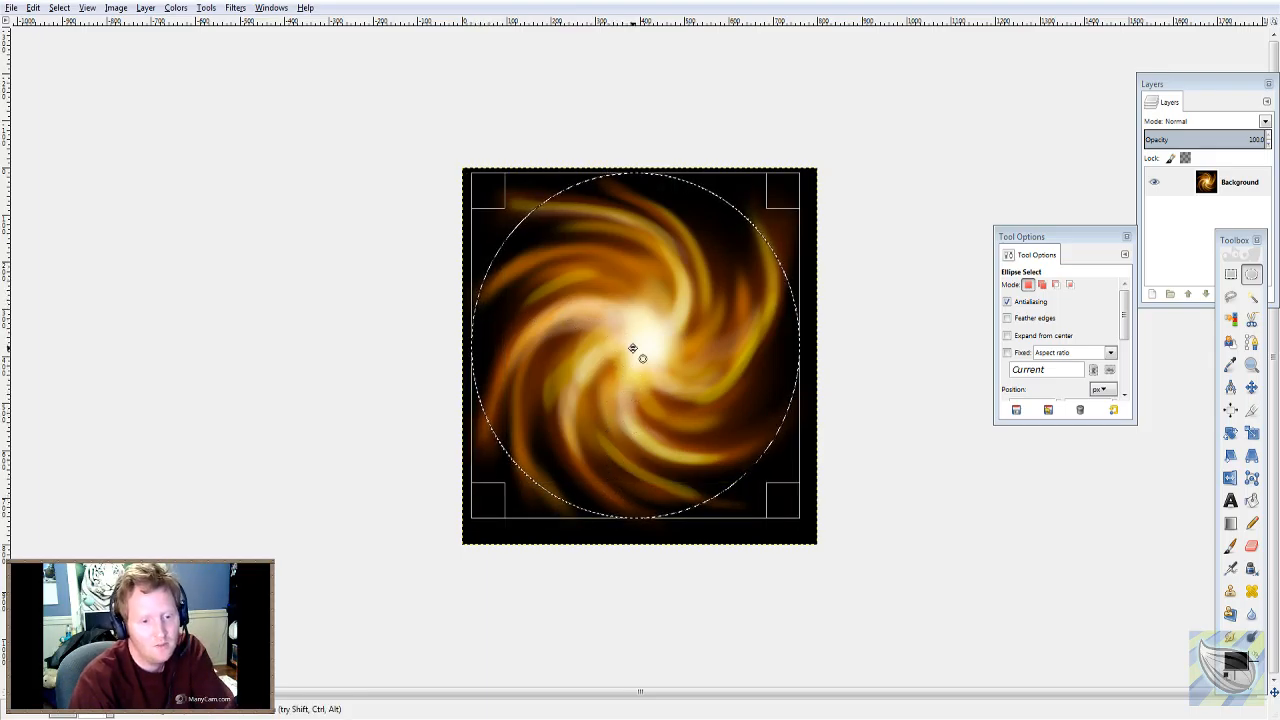
pyautogui.moveTo(637, 349); pyautogui.dragTo(640, 343)
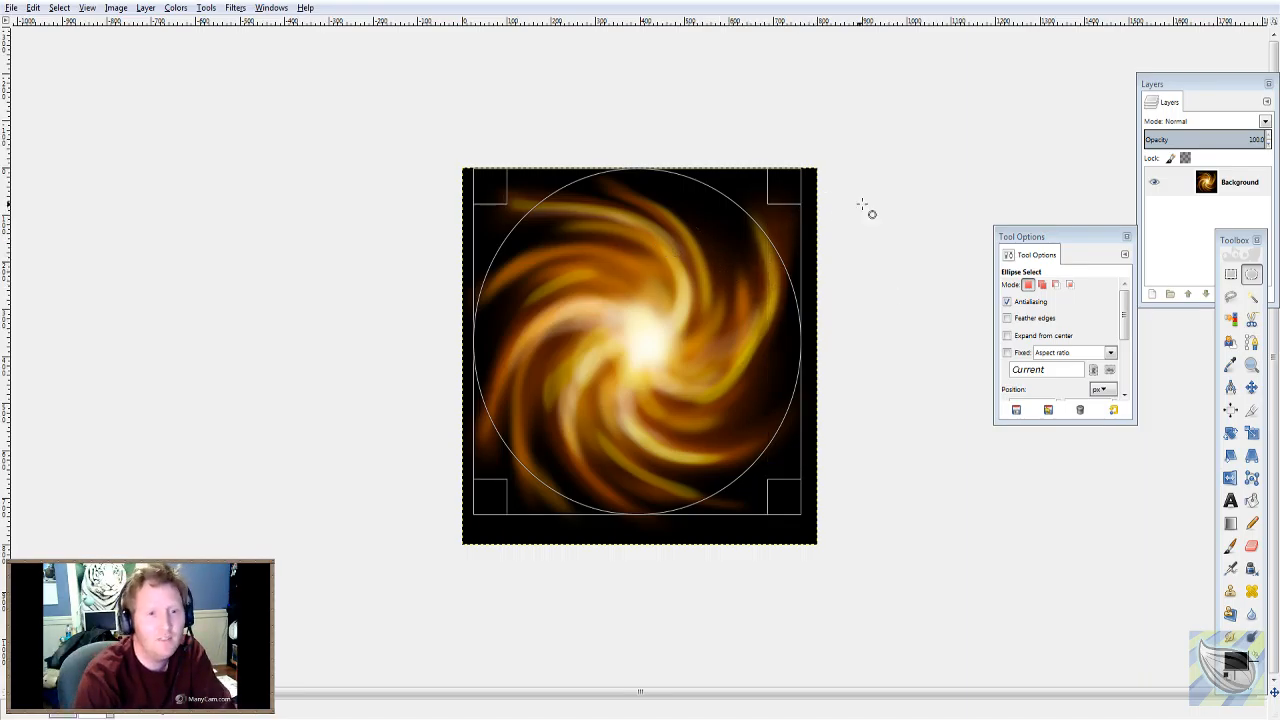
pyautogui.click(1251, 275)
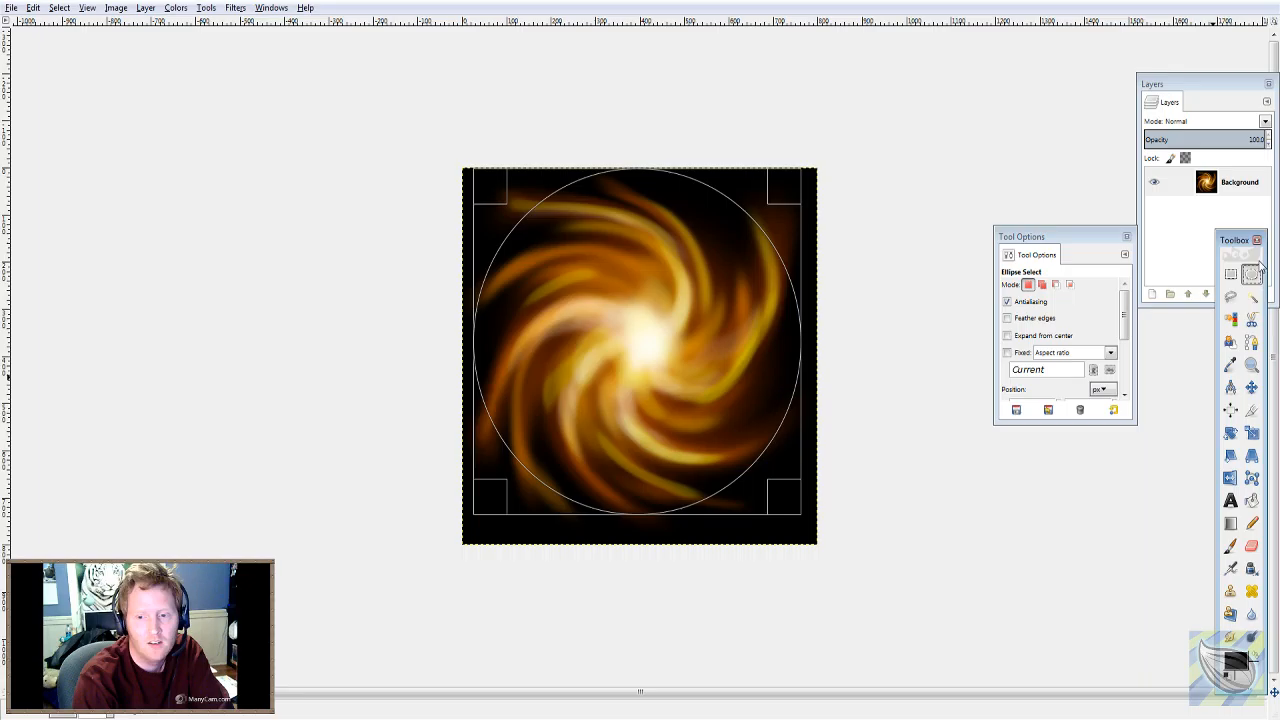
pyautogui.click(1030, 192)
pyautogui.moveTo(491, 196); pyautogui.dragTo(768, 500)
pyautogui.moveTo(634, 351)
pyautogui.mouseDown()
pyautogui.moveTo(645, 317)
pyautogui.moveTo(634, 327)
pyautogui.mouseUp()
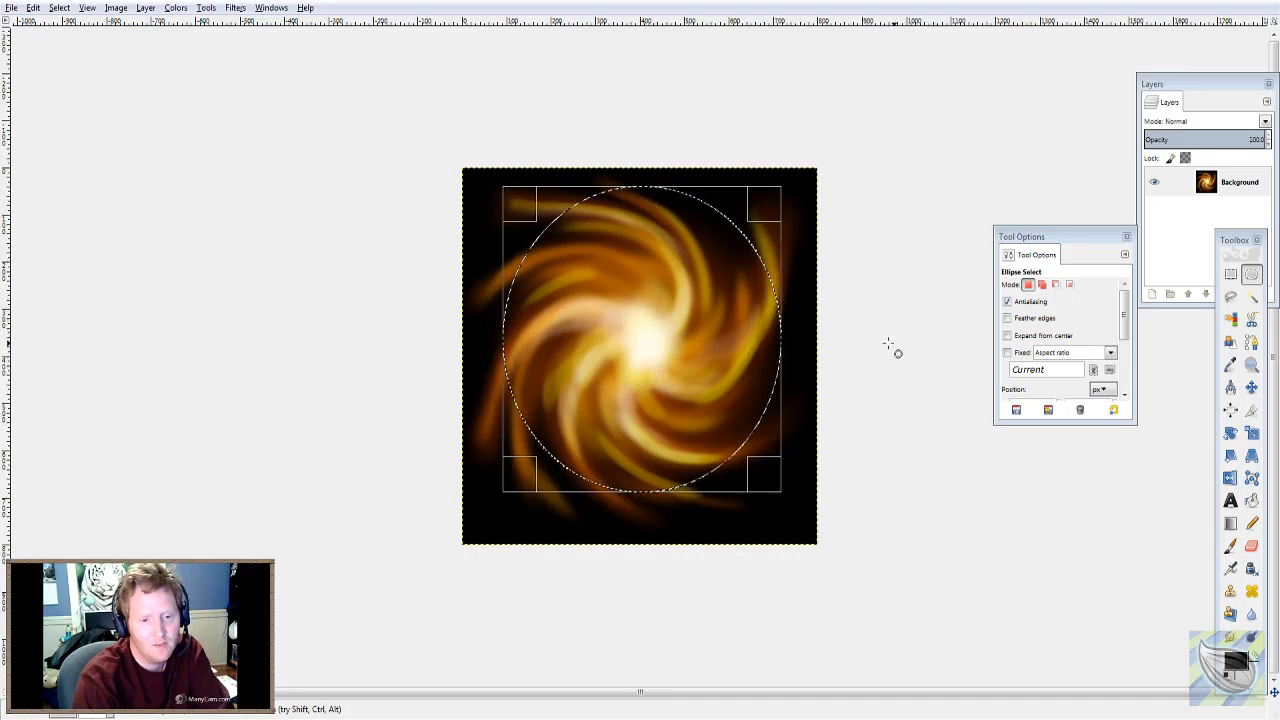
# - Invert the elliptical selection and clear everything outside the ellipse to the white background color
pyautogui.press('Return')
pyautogui.hotkey('ctrl', 'i')
pyautogui.press('Delete')
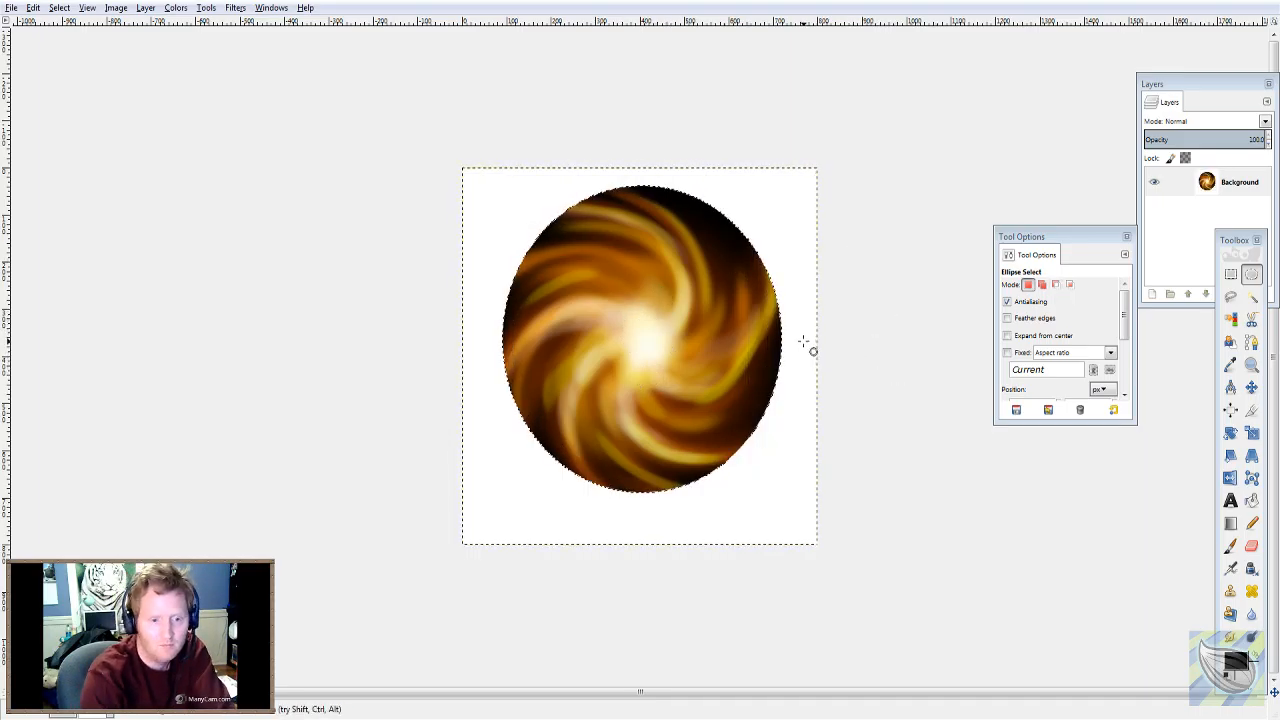
# - Set the foreground color to a medium-dark gray and Bucket Fill the area outside the ellipse with it
pyautogui.click(1251, 501)
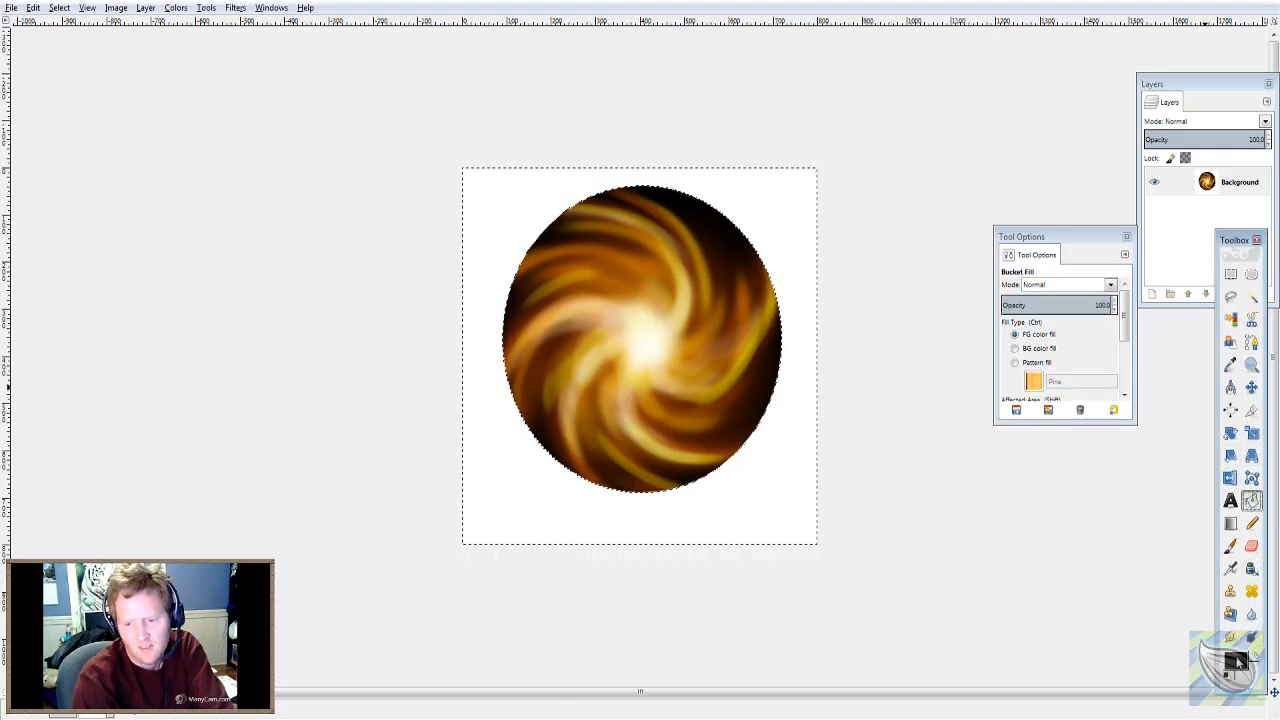
pyautogui.click(1236, 657)
pyautogui.click(82, 253)
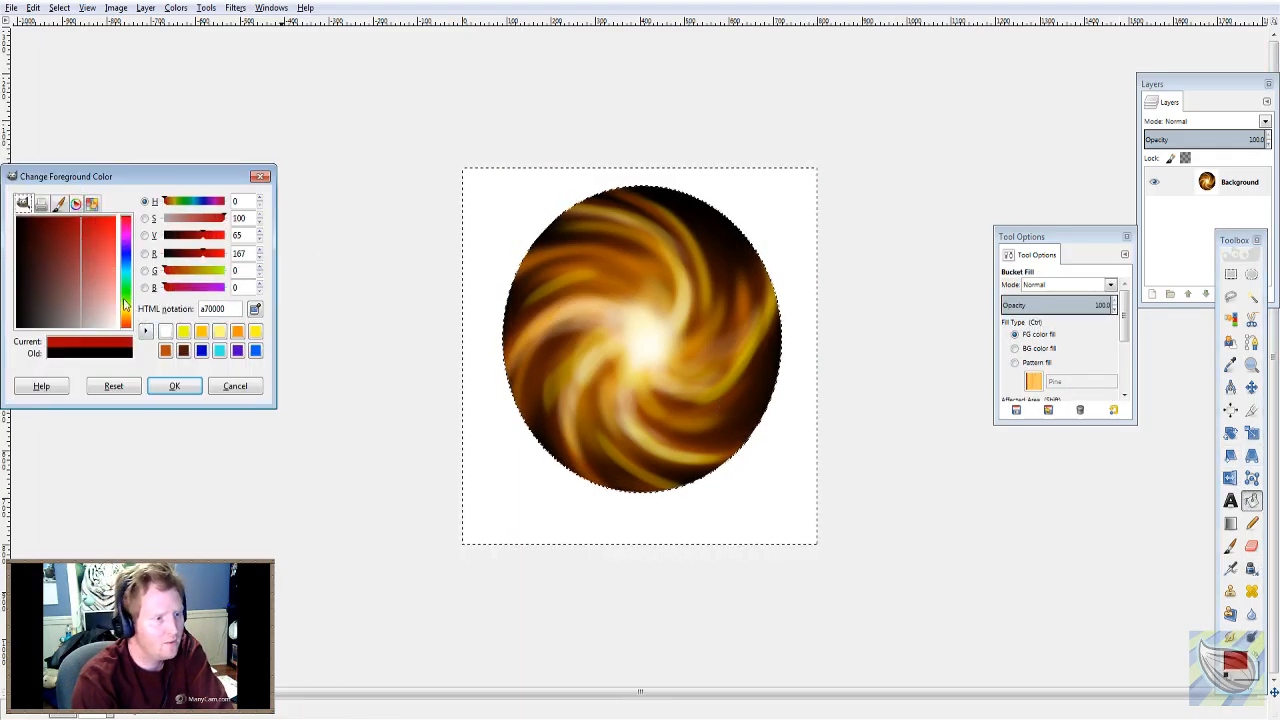
pyautogui.click(126, 315)
pyautogui.moveTo(83, 306); pyautogui.dragTo(58, 330)
pyautogui.click(166, 385)
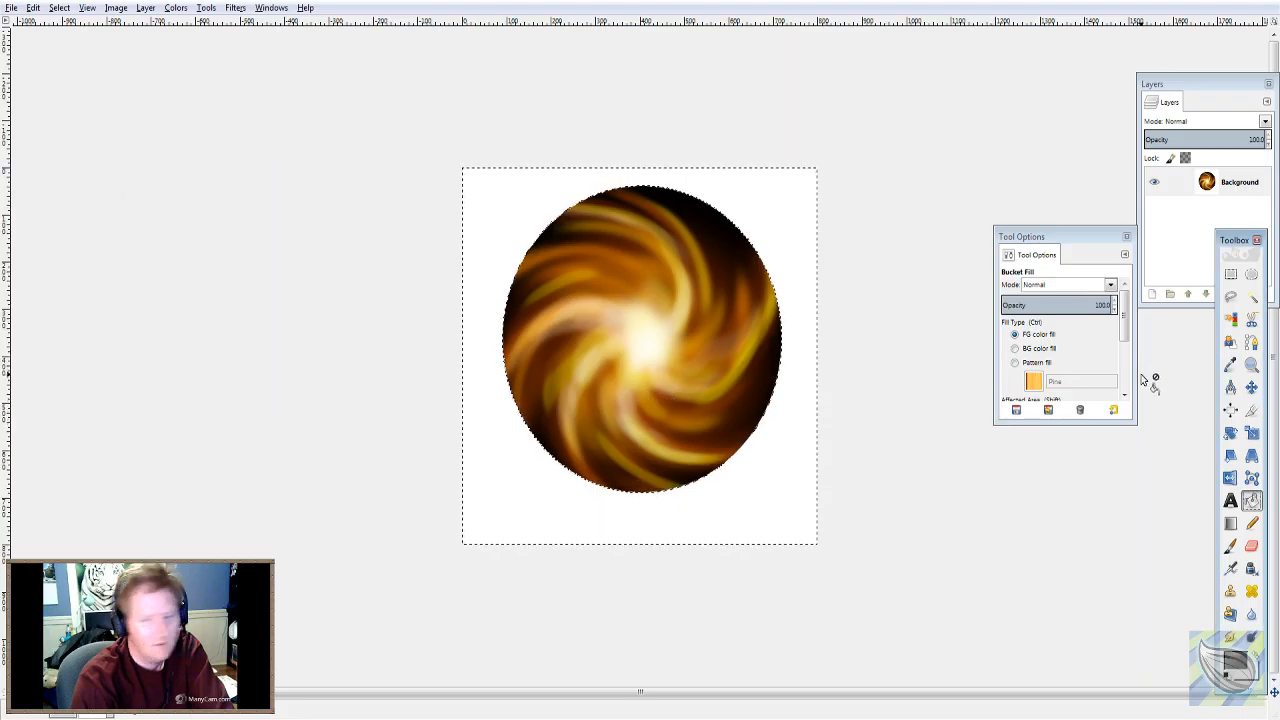
pyautogui.click(772, 466)
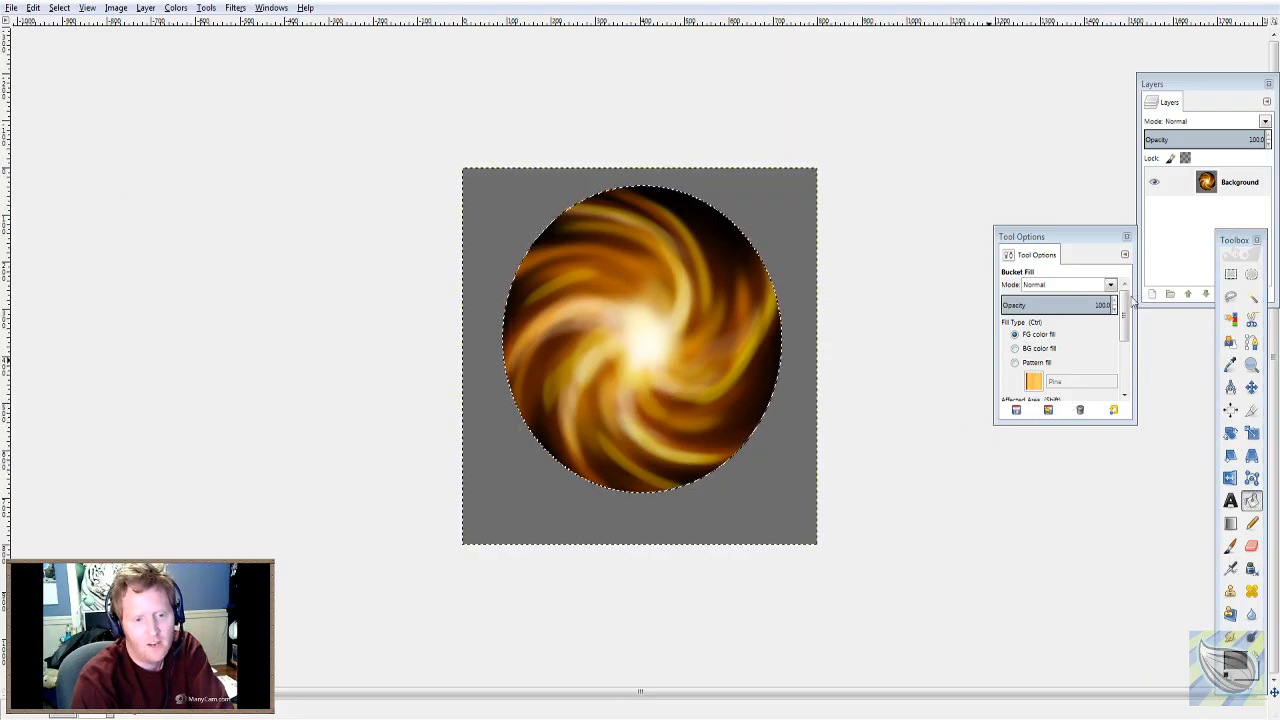
# - Undo the gray fill, the clearing outside the ellipse and the elliptical selection to restore the full swirl on black
pyautogui.hotkey('ctrl', 'z')
pyautogui.hotkey('ctrl', 'z')
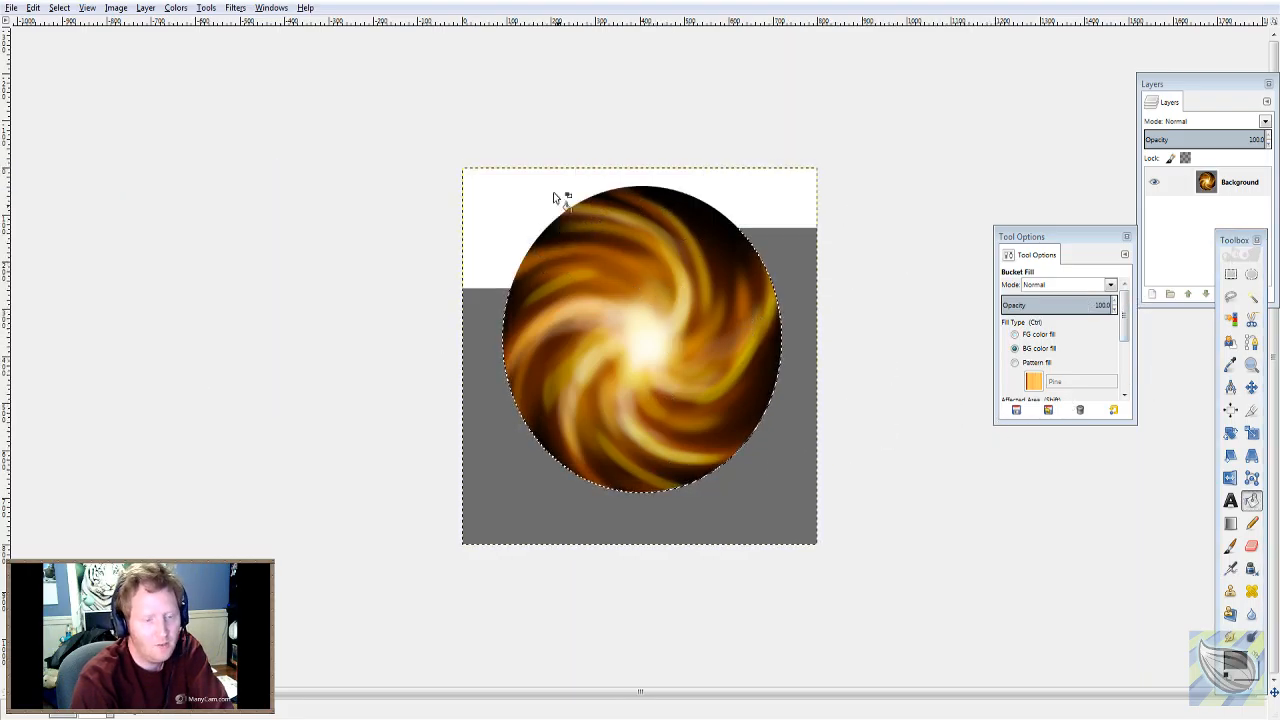
pyautogui.hotkey('ctrl', 'z')
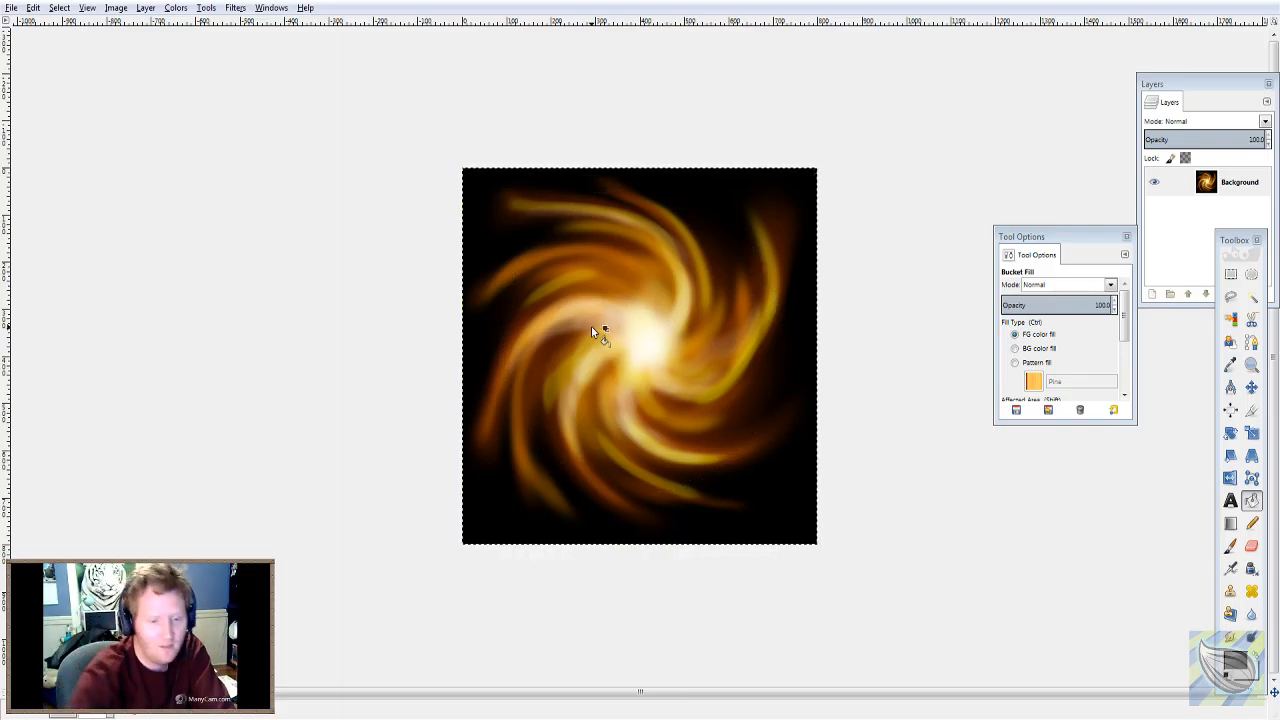
# - Bring up the file commands for the swirl image
pyautogui.click(12, 8)
pyautogui.click(12, 8)
pyautogui.click(12, 8)
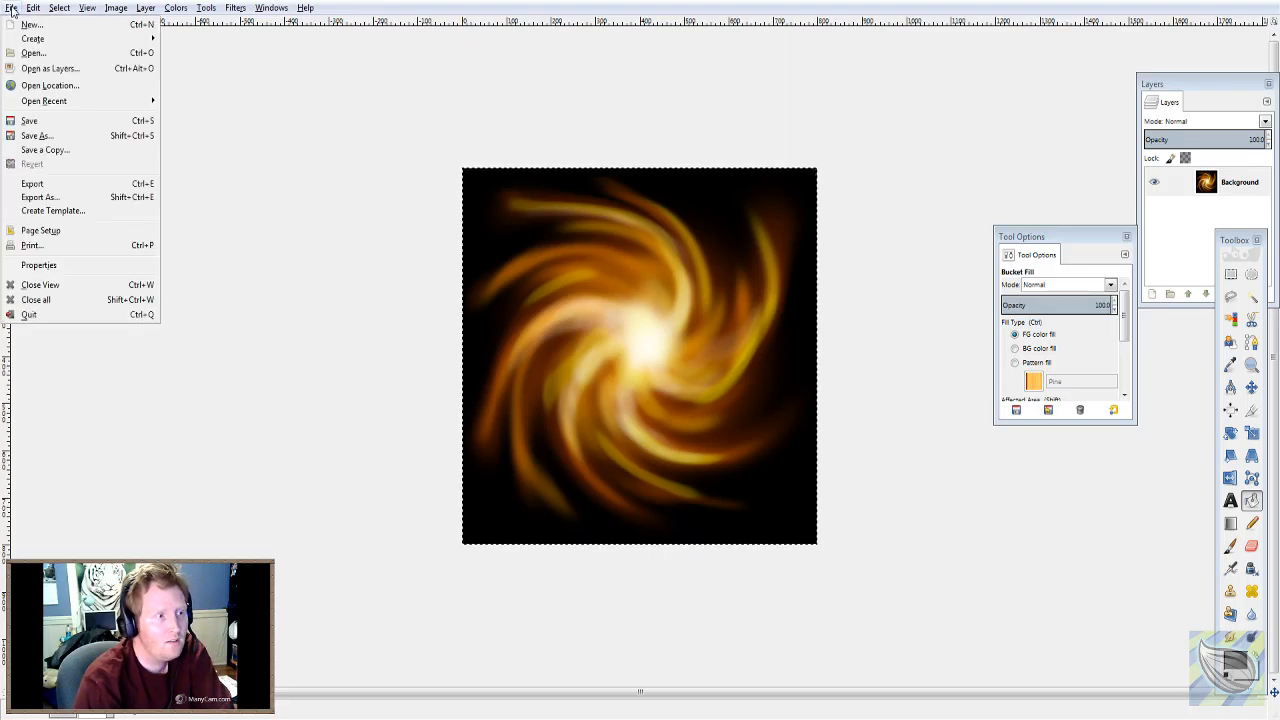